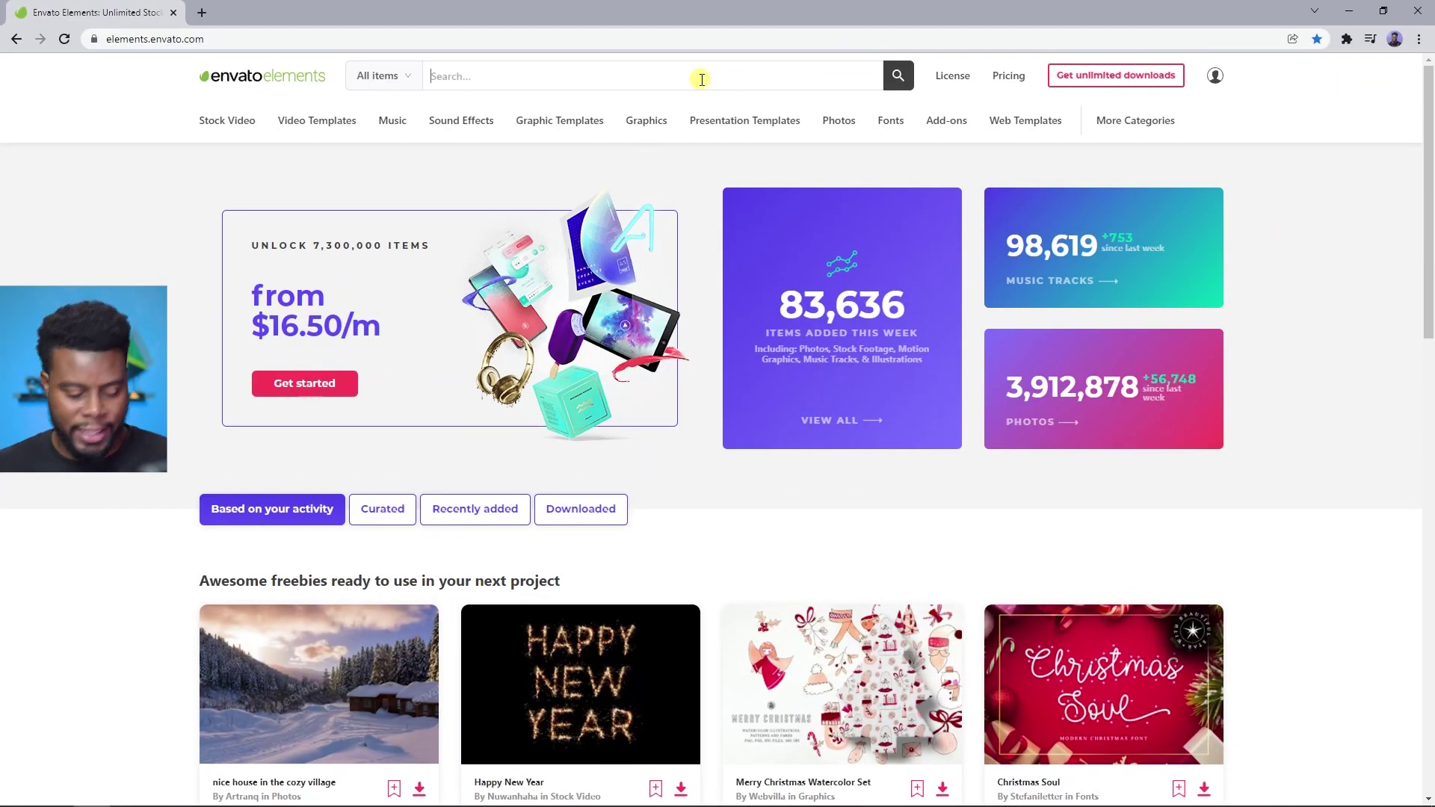
# Search the Graphic Templates category for "christmas social media" and filter the results to Adobe Photoshop.
pyautogui.write('hristmas social media')
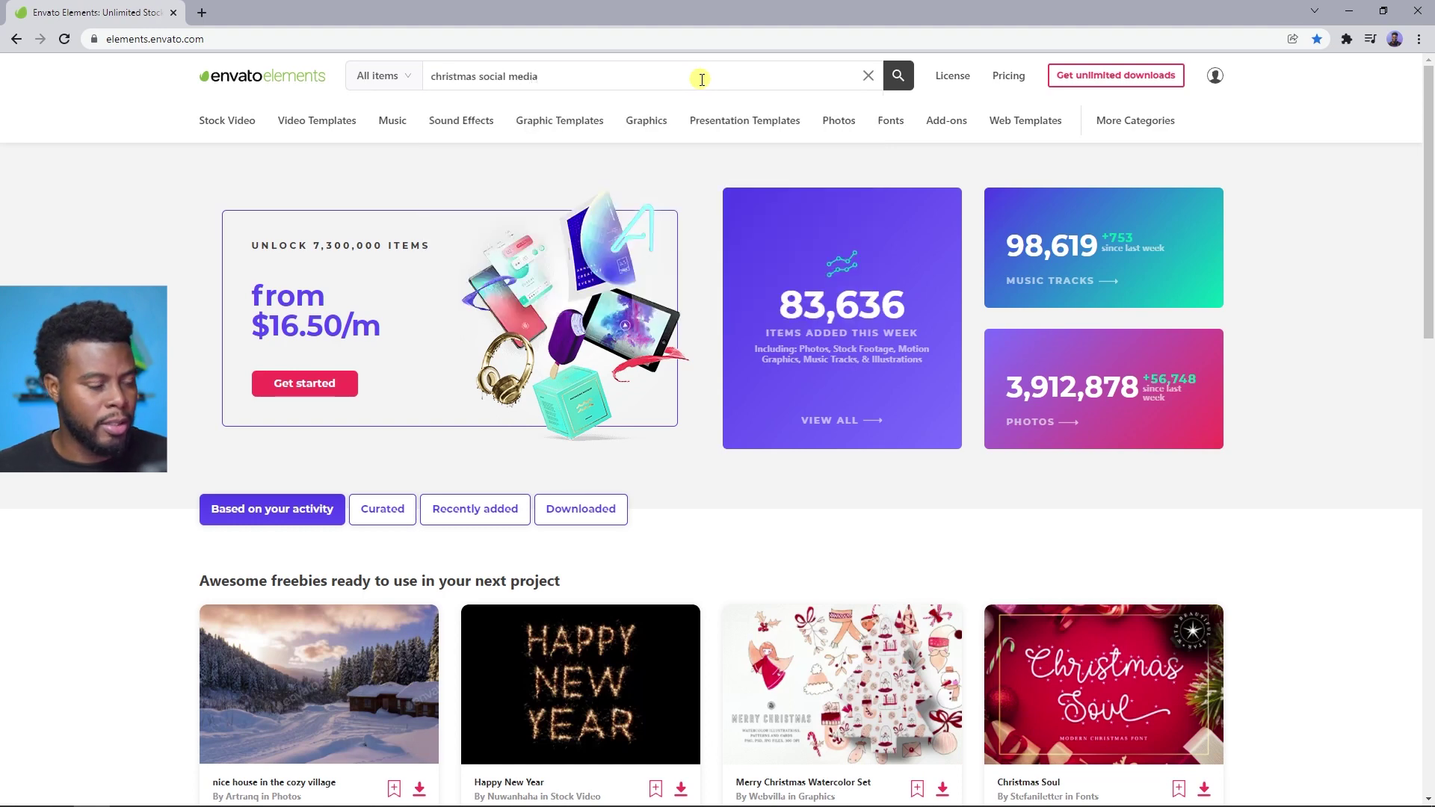
pyautogui.click(377, 77)
pyautogui.click(402, 278)
pyautogui.click(898, 76)
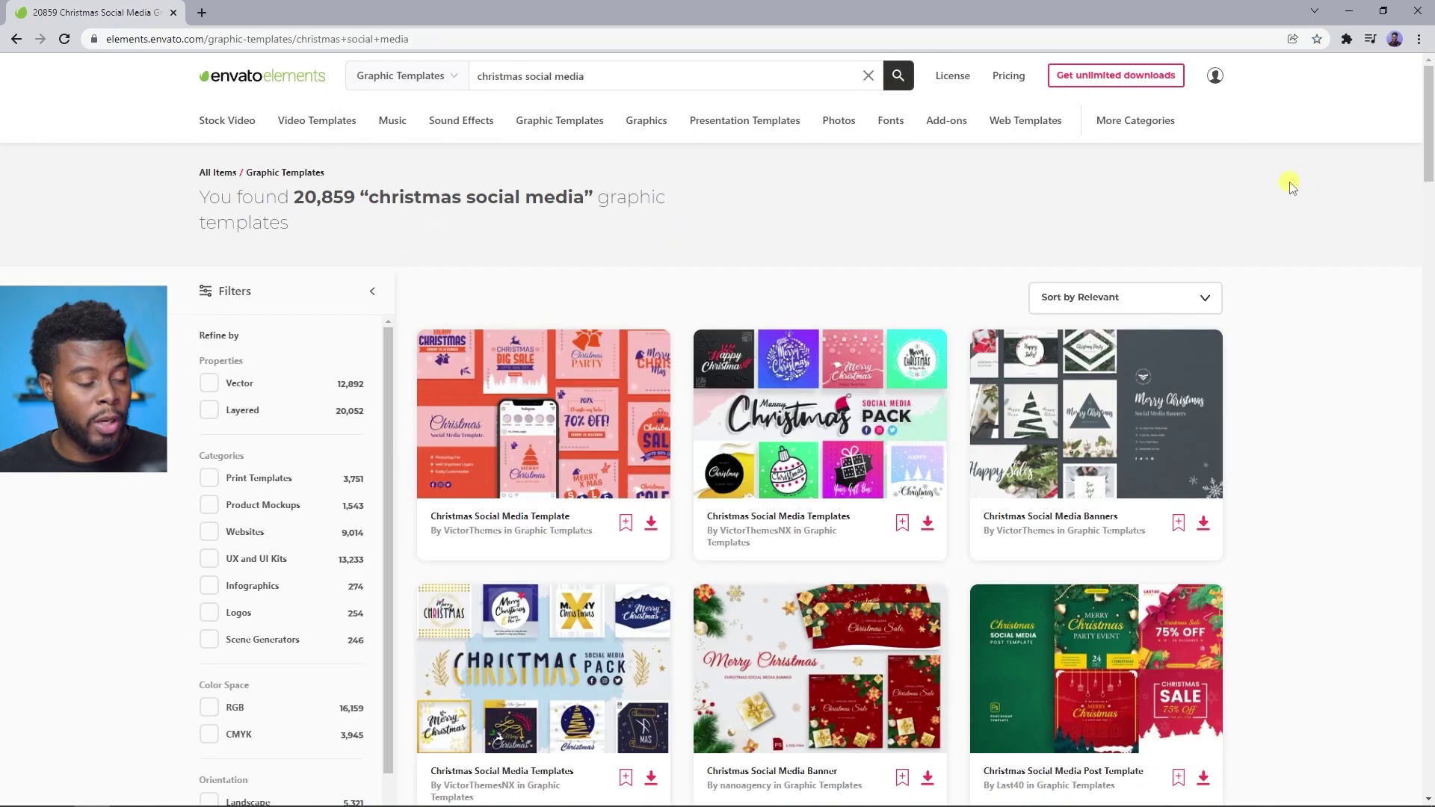
pyautogui.scroll(-7, 311, 284)
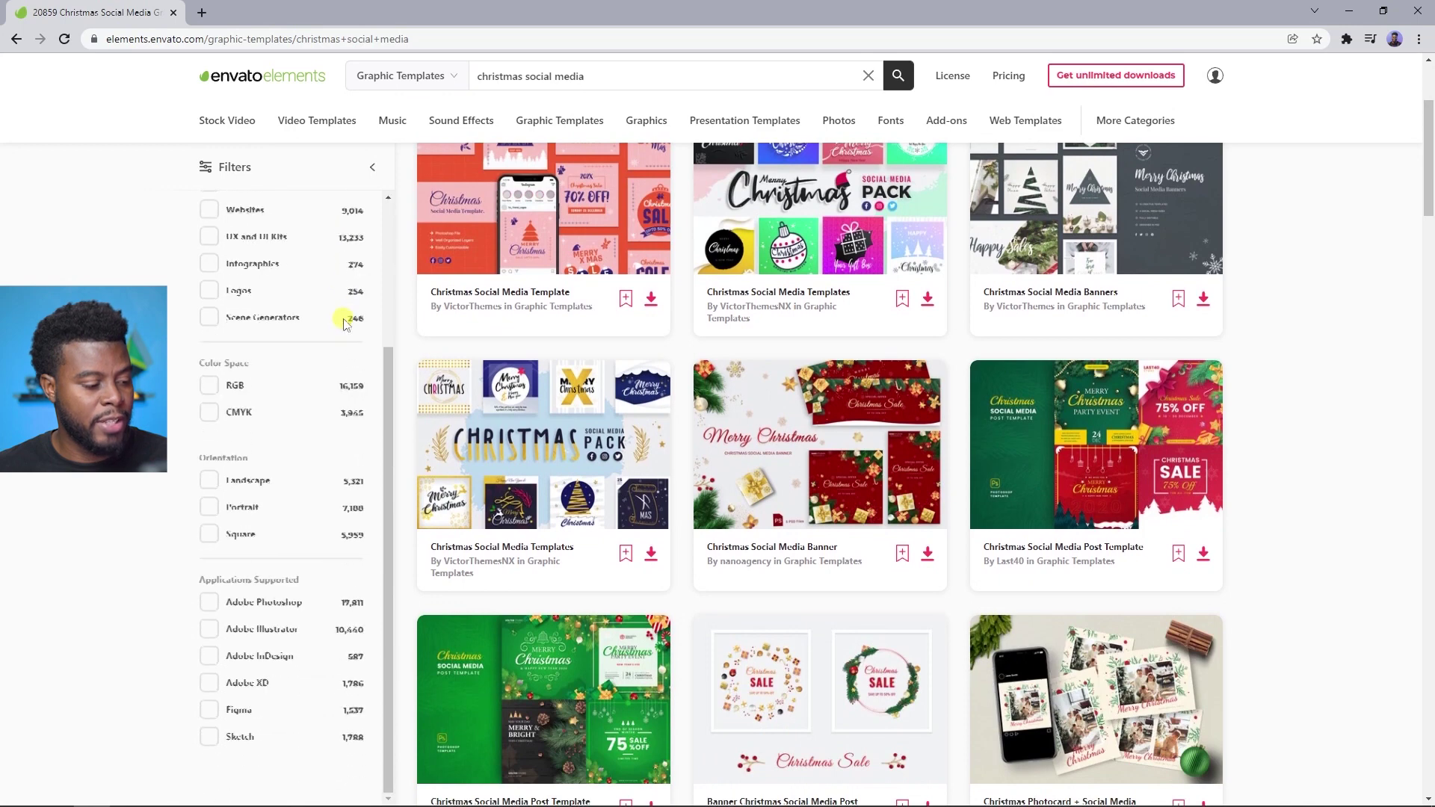
pyautogui.click(282, 604)
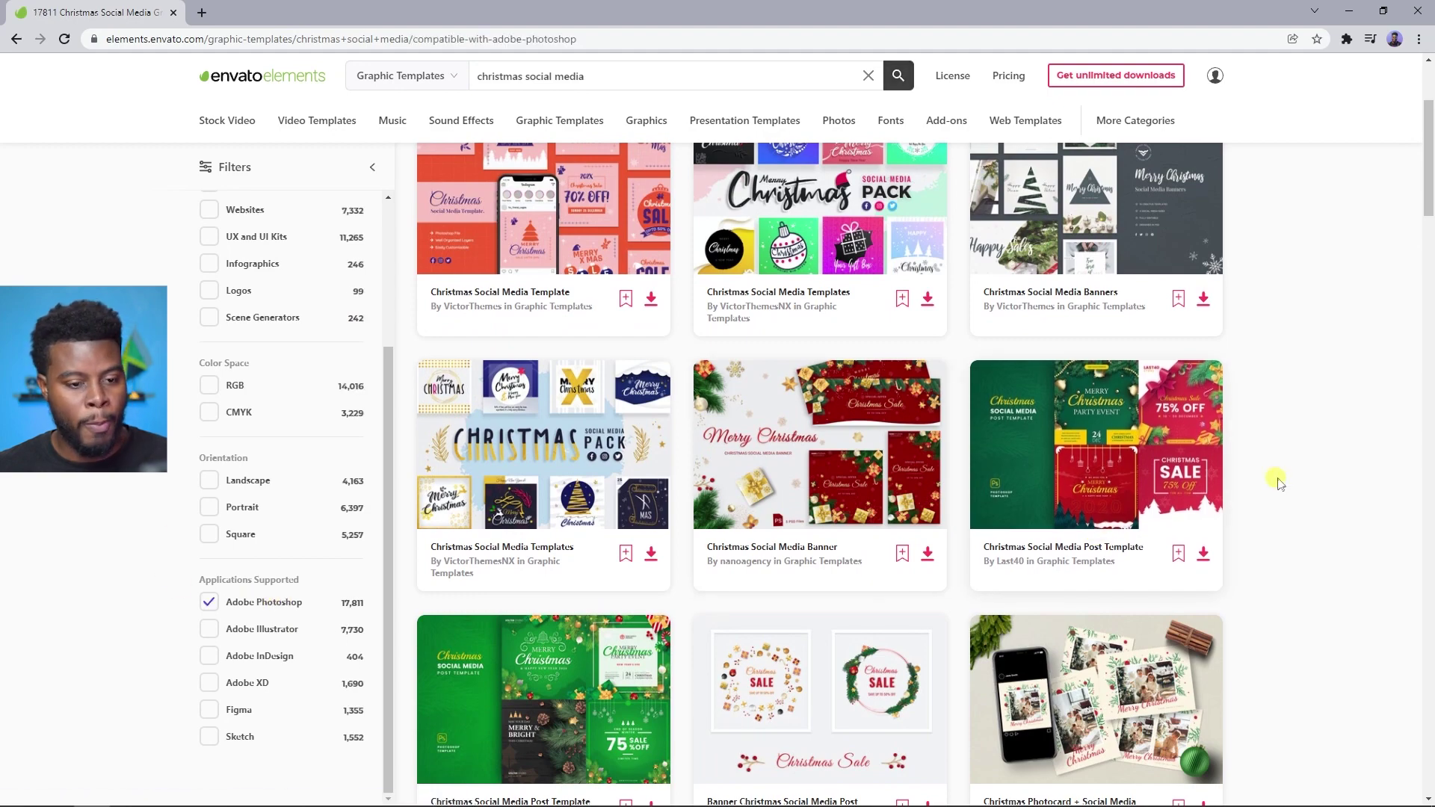
# Open the navy-and-gold Christmas Social Media Templates pack from the search results in a new tab.
pyautogui.scroll(3, 1329, 485)
pyautogui.scroll(-2, 800, 280)
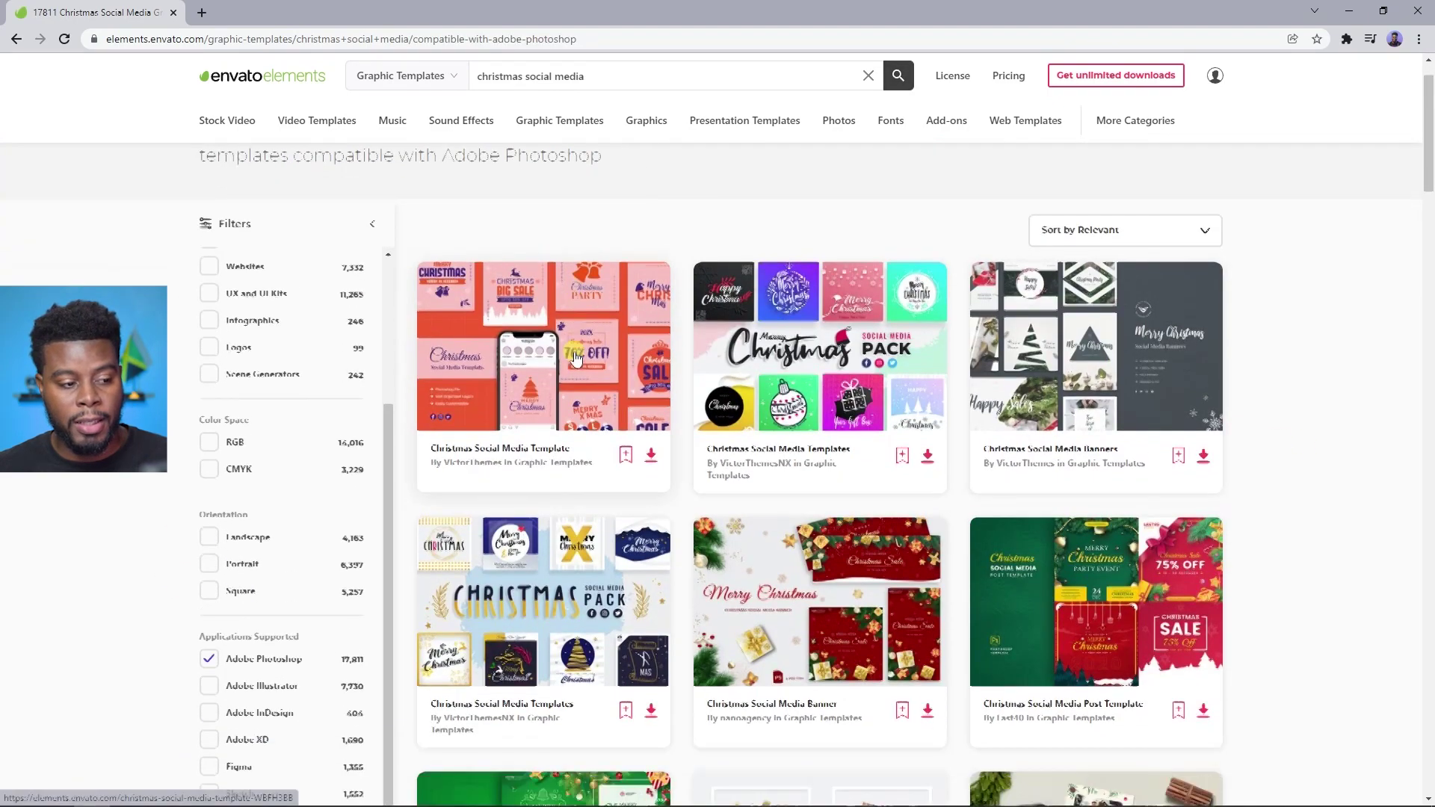
pyautogui.scroll(-2, 672, 419)
pyautogui.scroll(3, 539, 574)
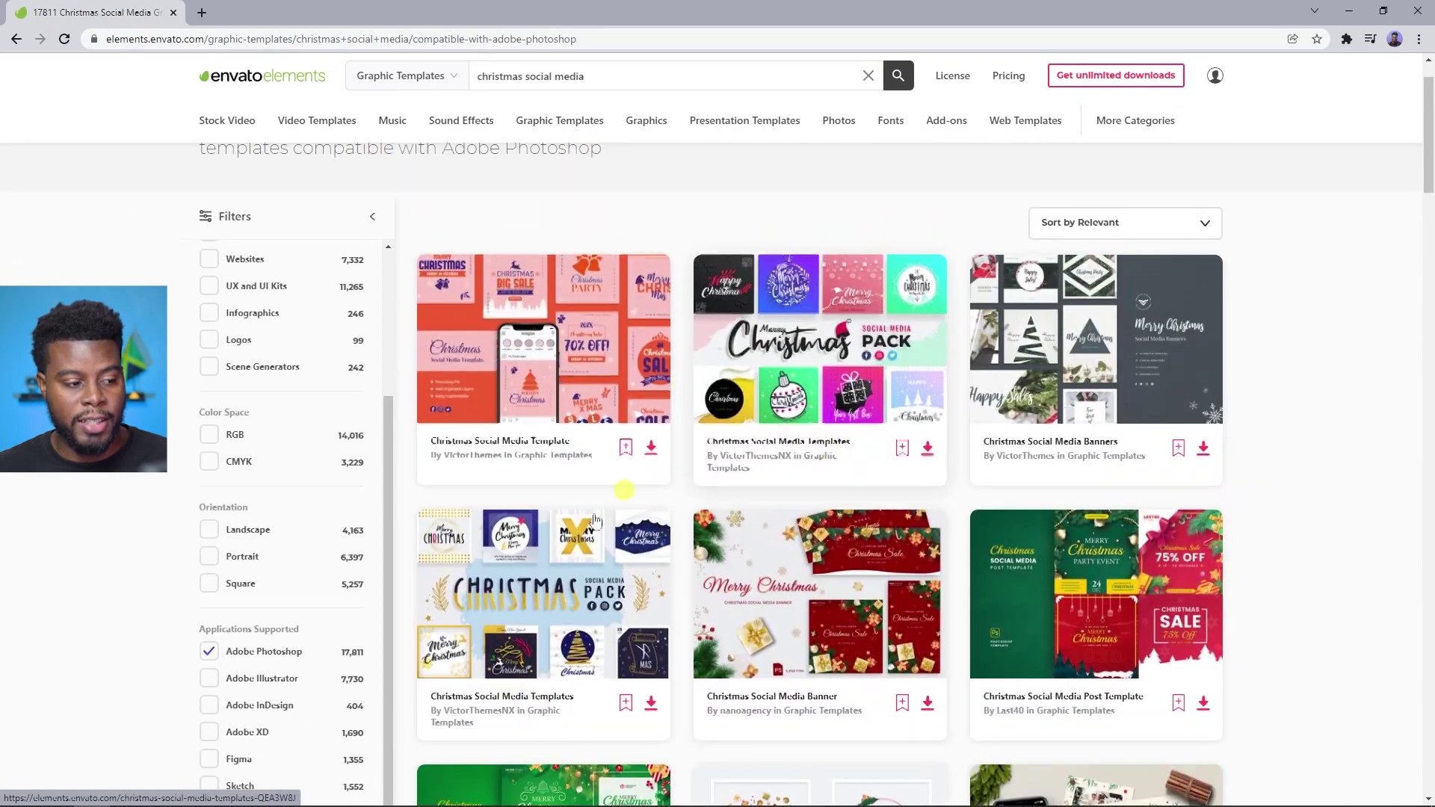
pyautogui.middleClick(534, 567)
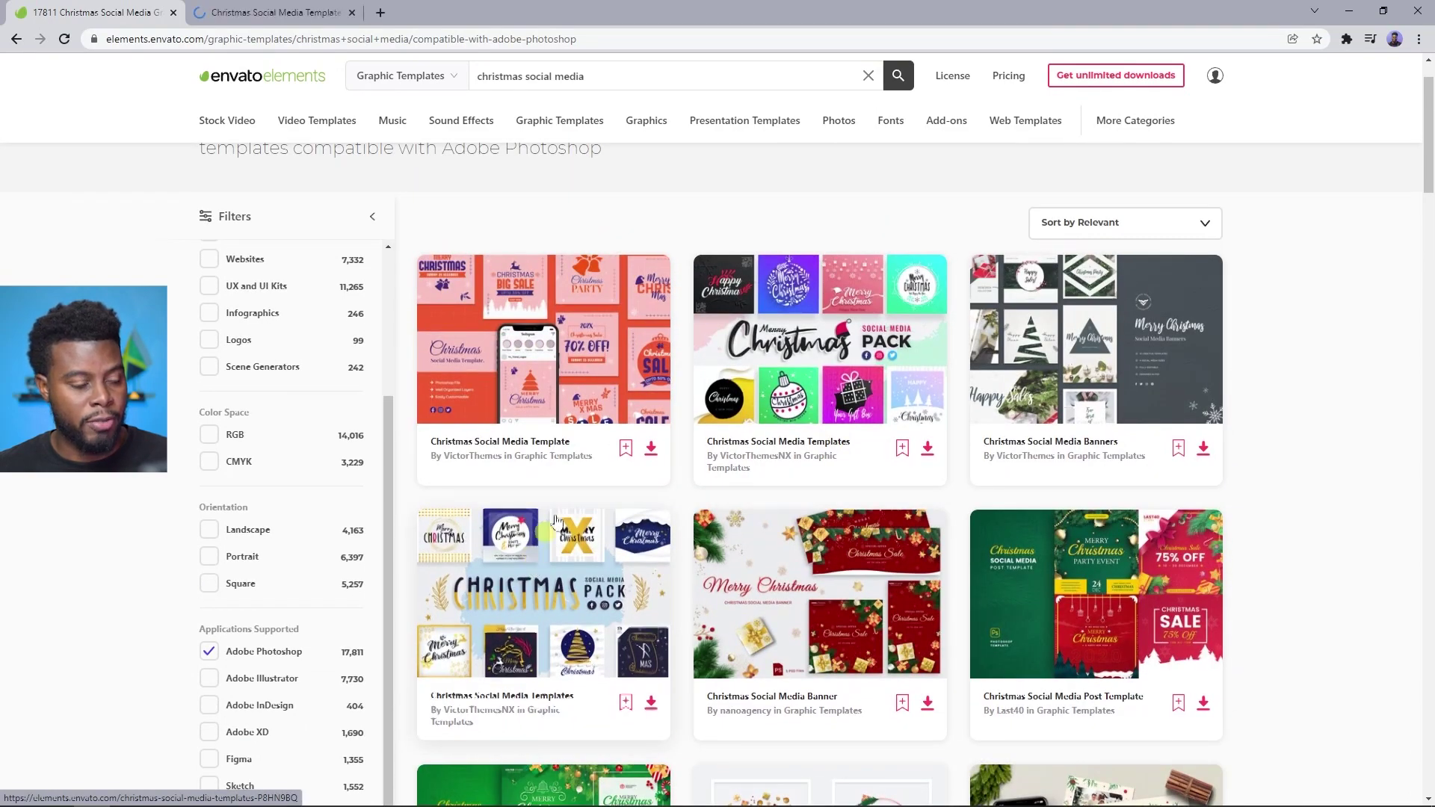
# Open the green Christmas Social Media Post Template and the red-and-green Merry Christmas Social Media Kit PSD & AI in separate new tabs.
pyautogui.scroll(-2, 1319, 328)
pyautogui.scroll(-5, 1319, 327)
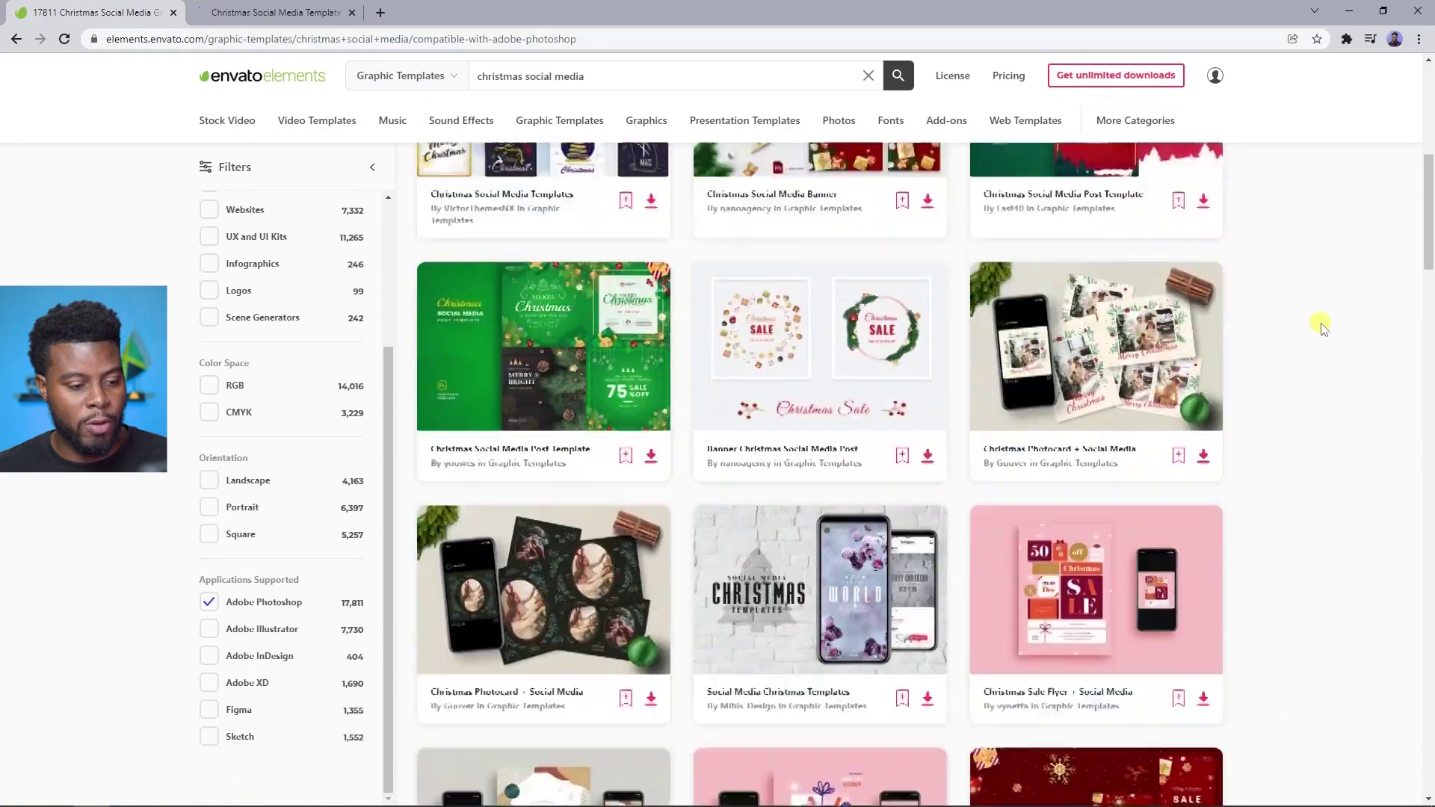
pyautogui.middleClick(549, 364)
pyautogui.scroll(-10, 1299, 304)
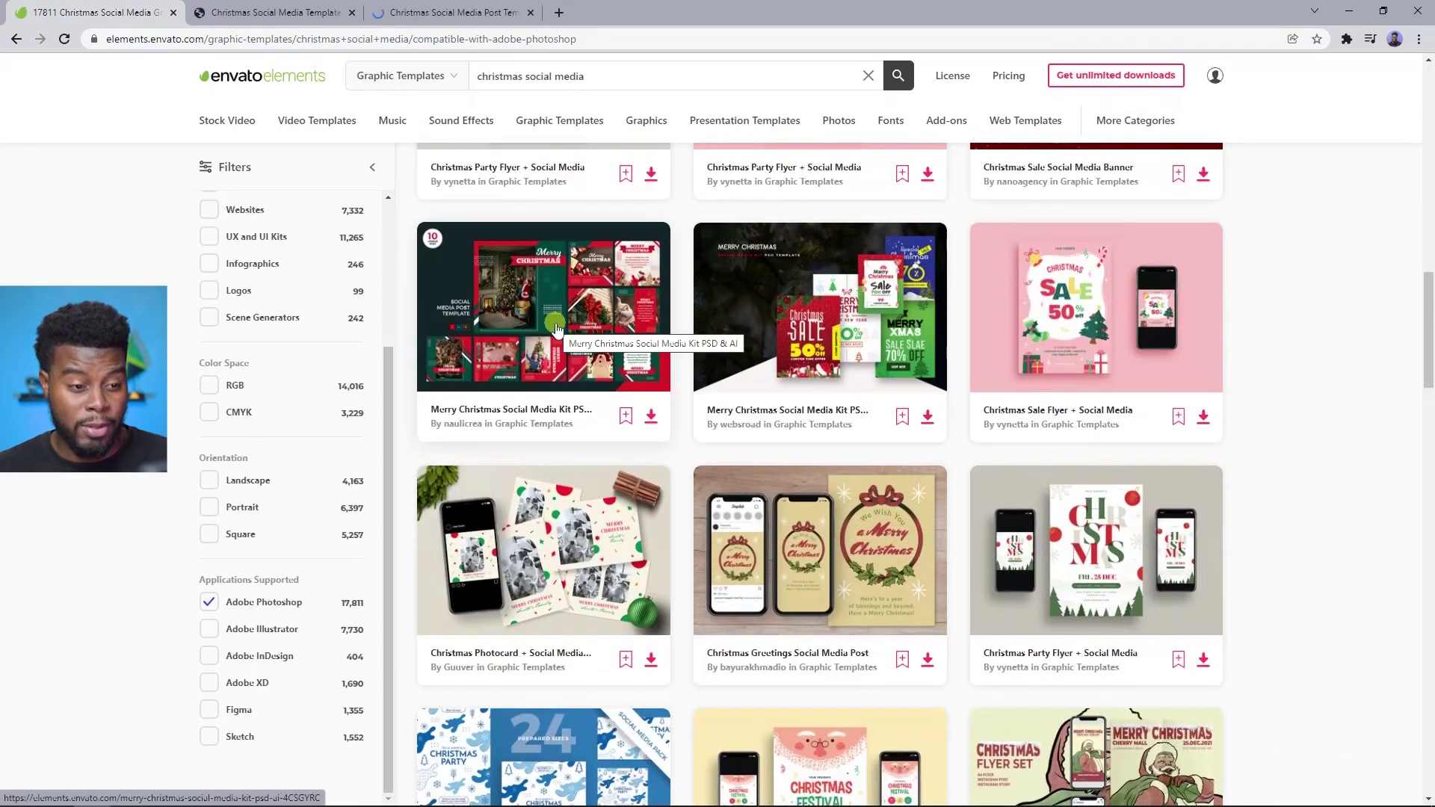
pyautogui.middleClick(555, 329)
# Browse further down the results and view the red Ugly Sweater Christmas Party + Social Media template page.
pyautogui.scroll(10, 568, 332)
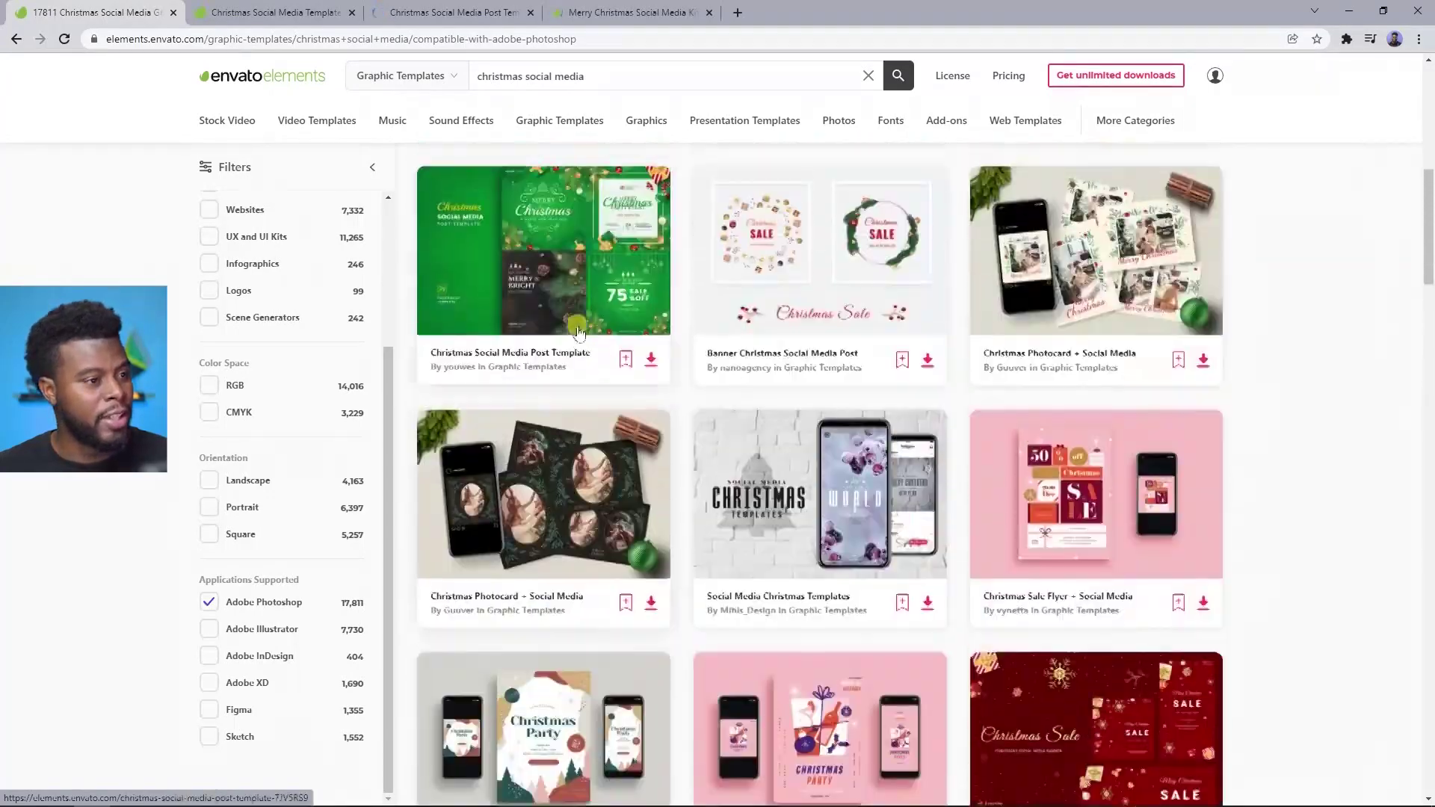
pyautogui.scroll(4, 574, 334)
pyautogui.scroll(-15, 1068, 400)
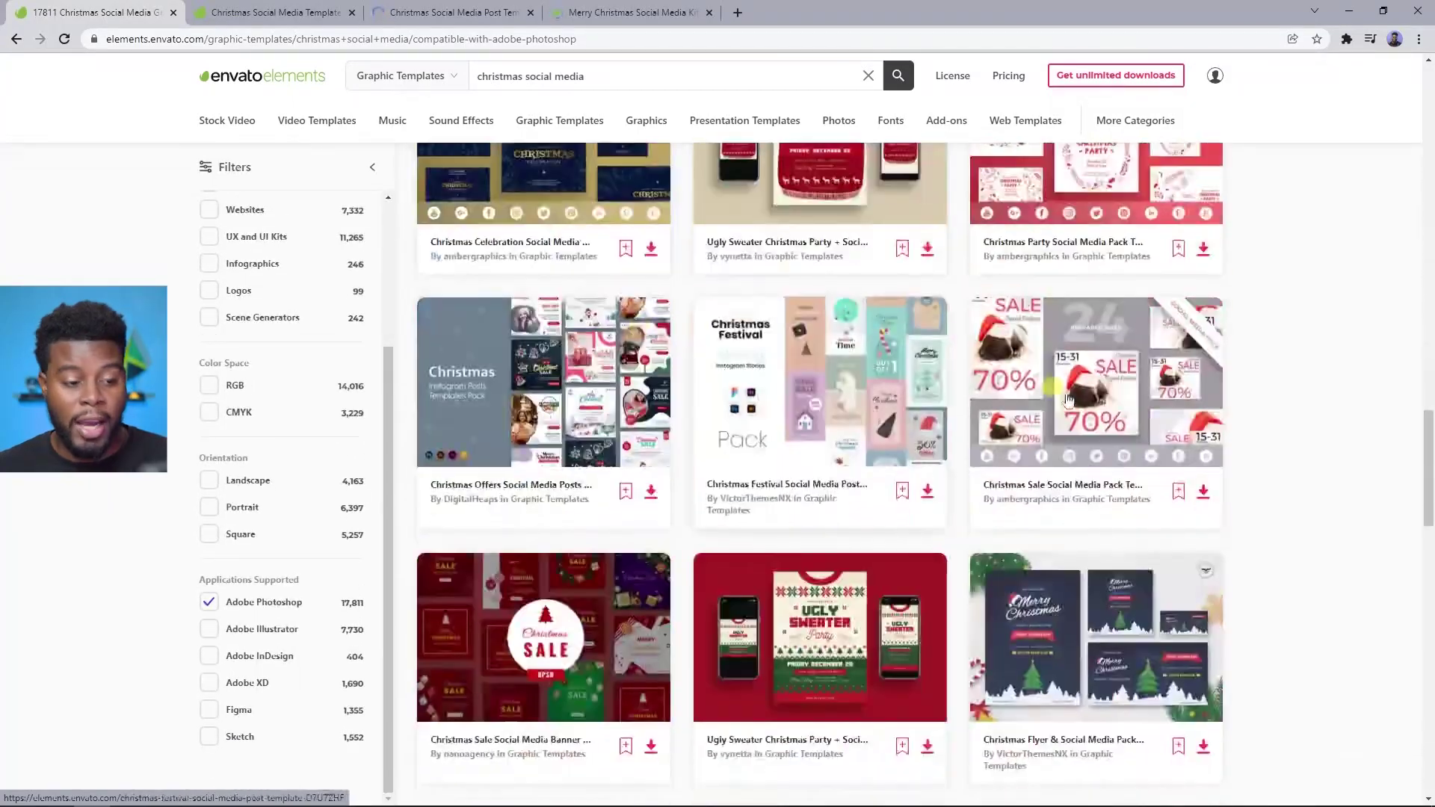
pyautogui.scroll(-6, 1069, 400)
pyautogui.scroll(2, 1030, 402)
pyautogui.click(841, 345)
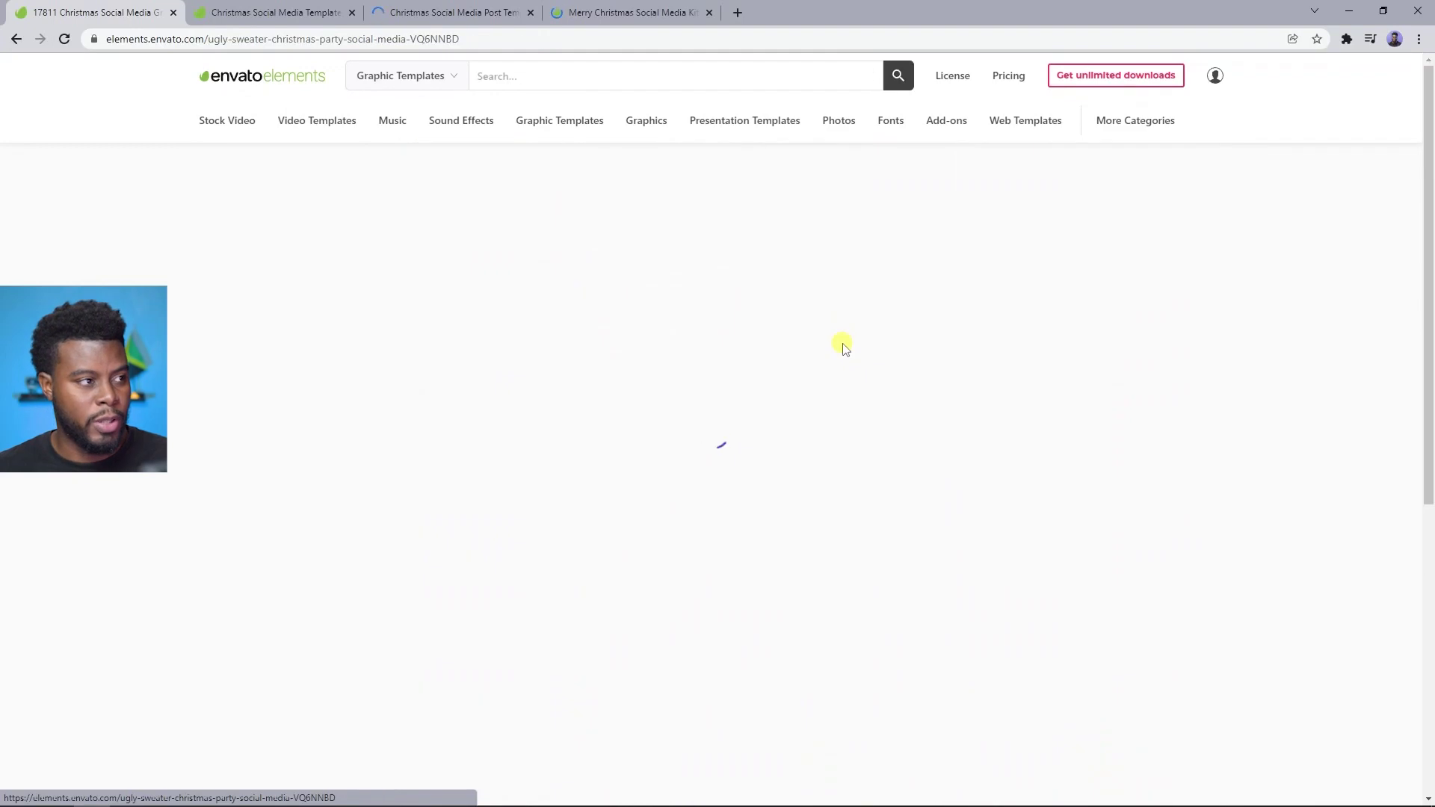
pyautogui.scroll(-1, 845, 344)
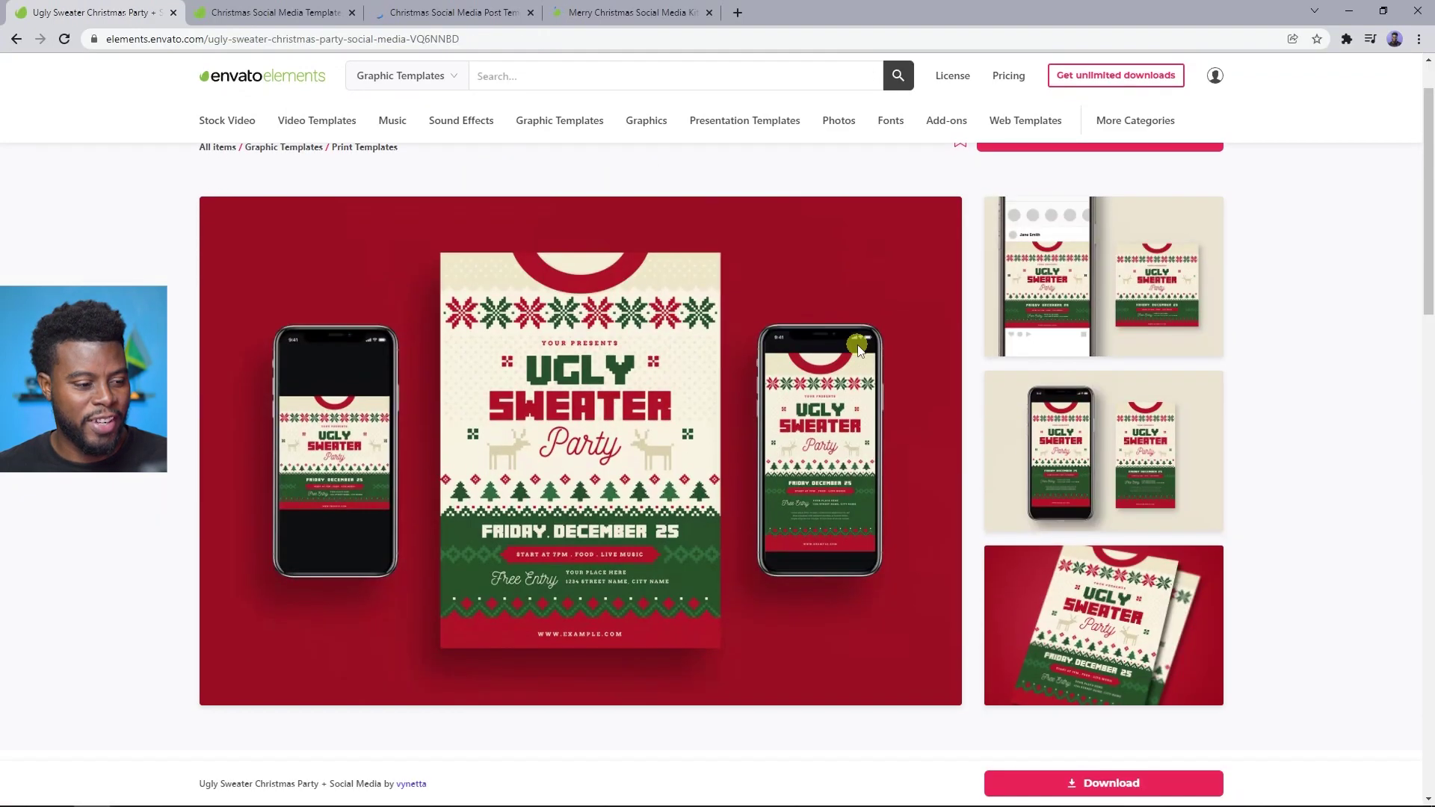
# Examine the artwork on the Christmas Social Media Templates page and open its full preview.
pyautogui.click(275, 12)
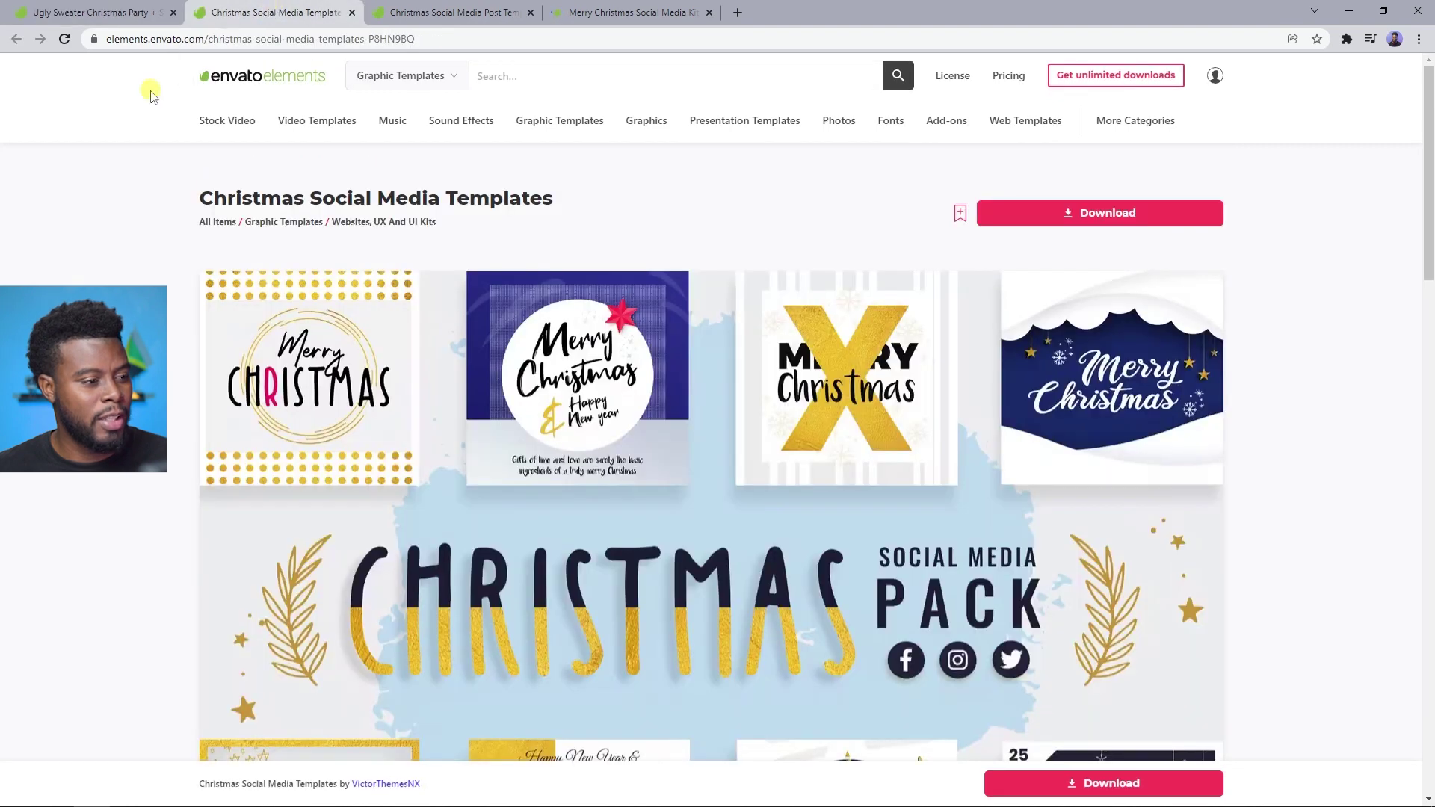
pyautogui.scroll(-2, 124, 166)
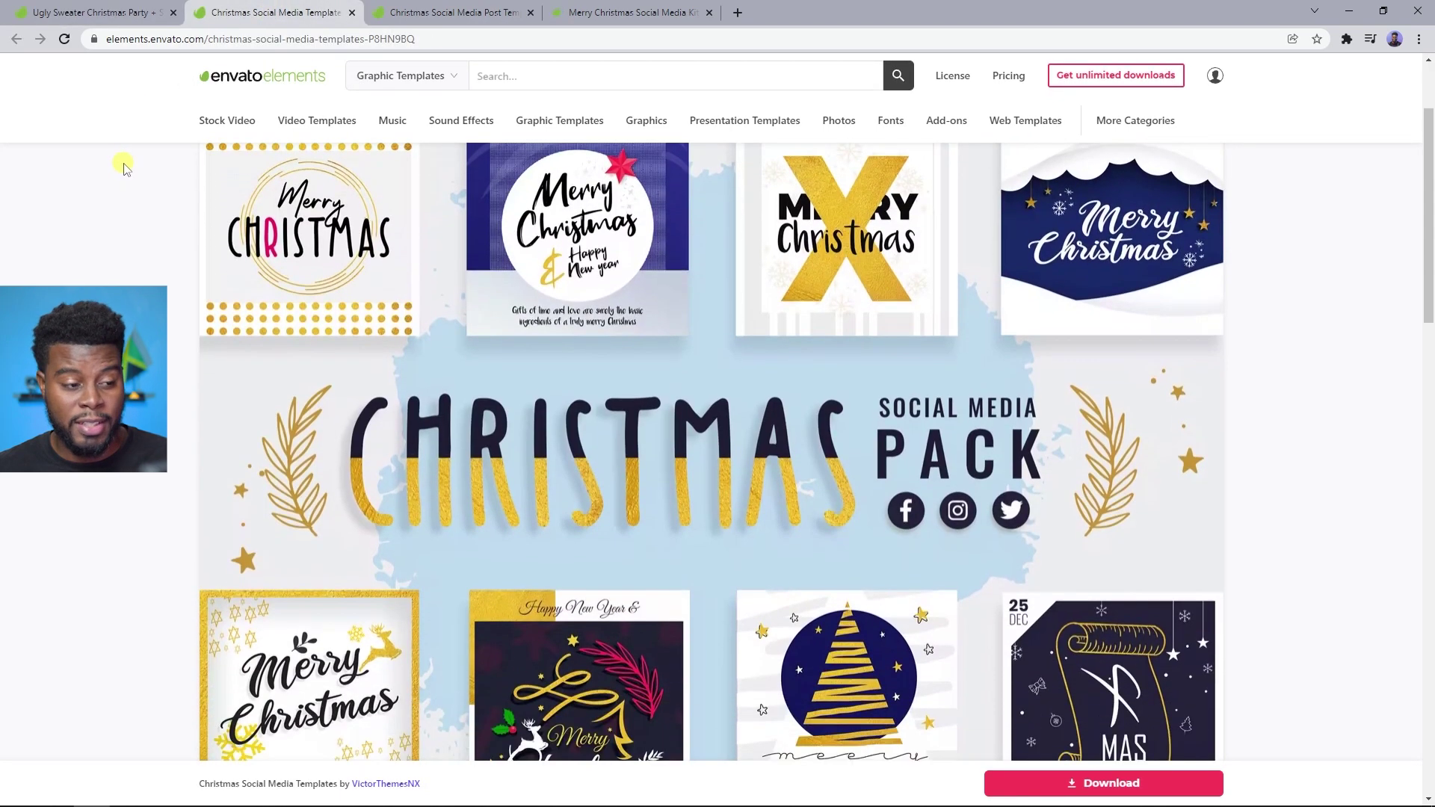
pyautogui.scroll(-2, 120, 161)
pyautogui.scroll(3, 119, 161)
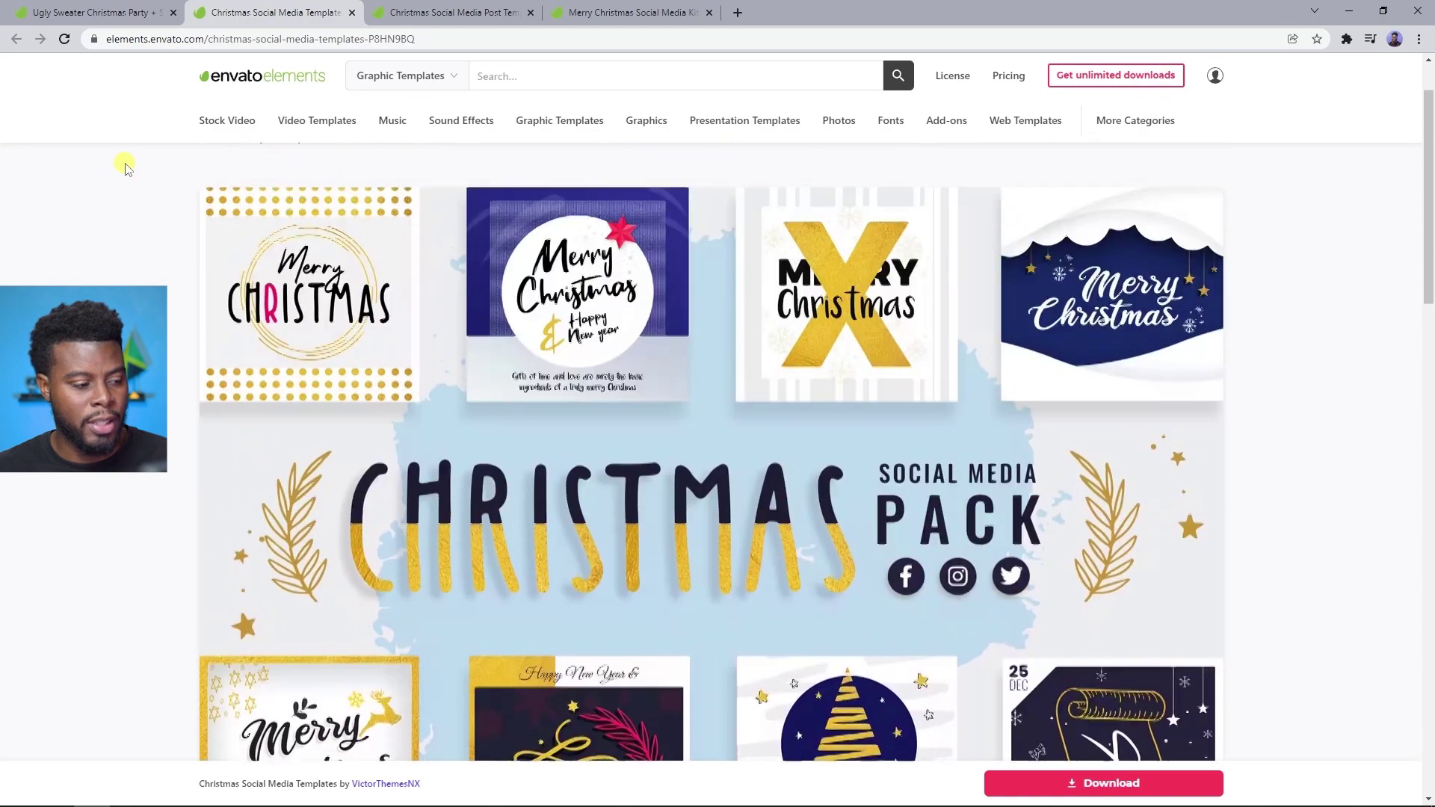
pyautogui.scroll(1, 689, 422)
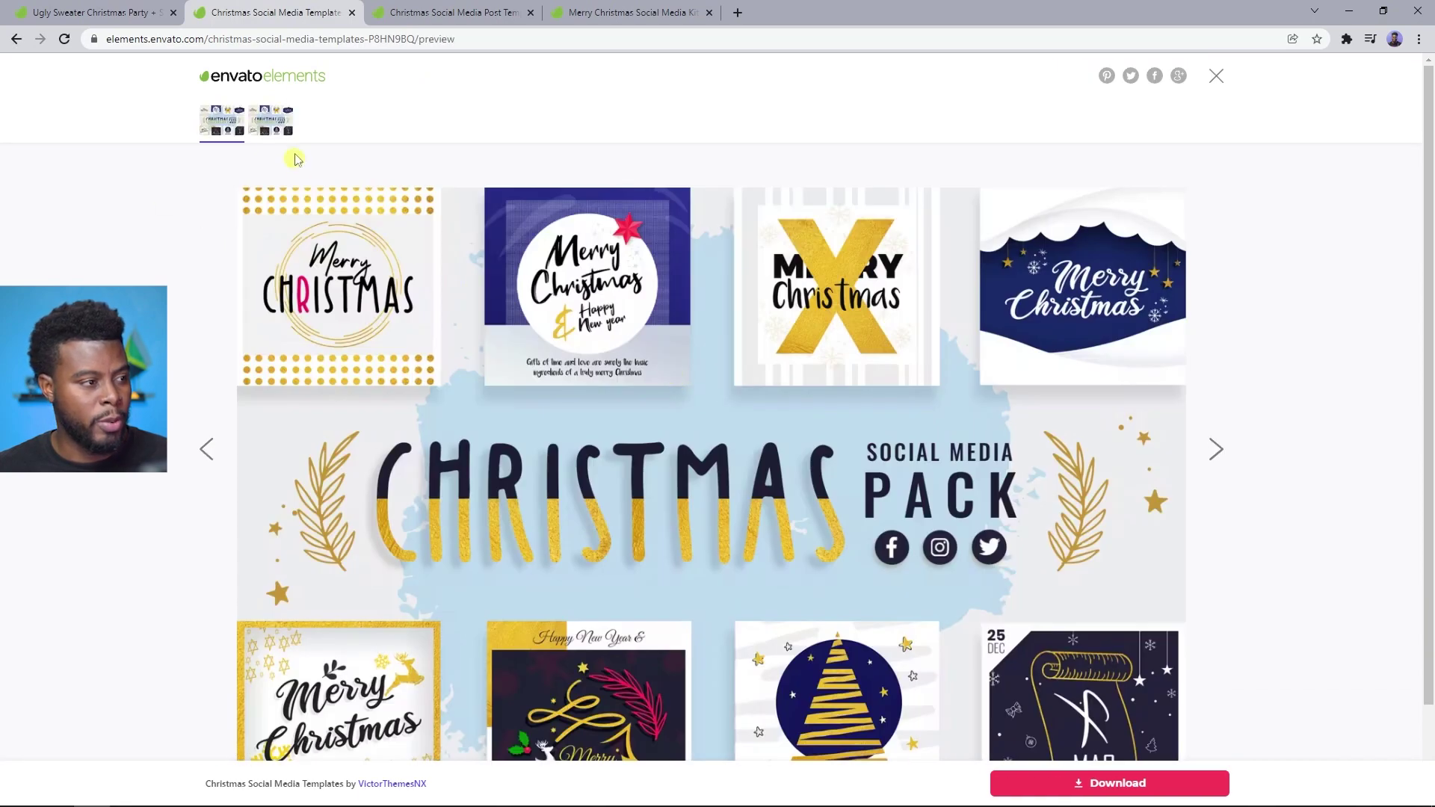
# View the pack's second preview image and close the preview.
pyautogui.click(276, 121)
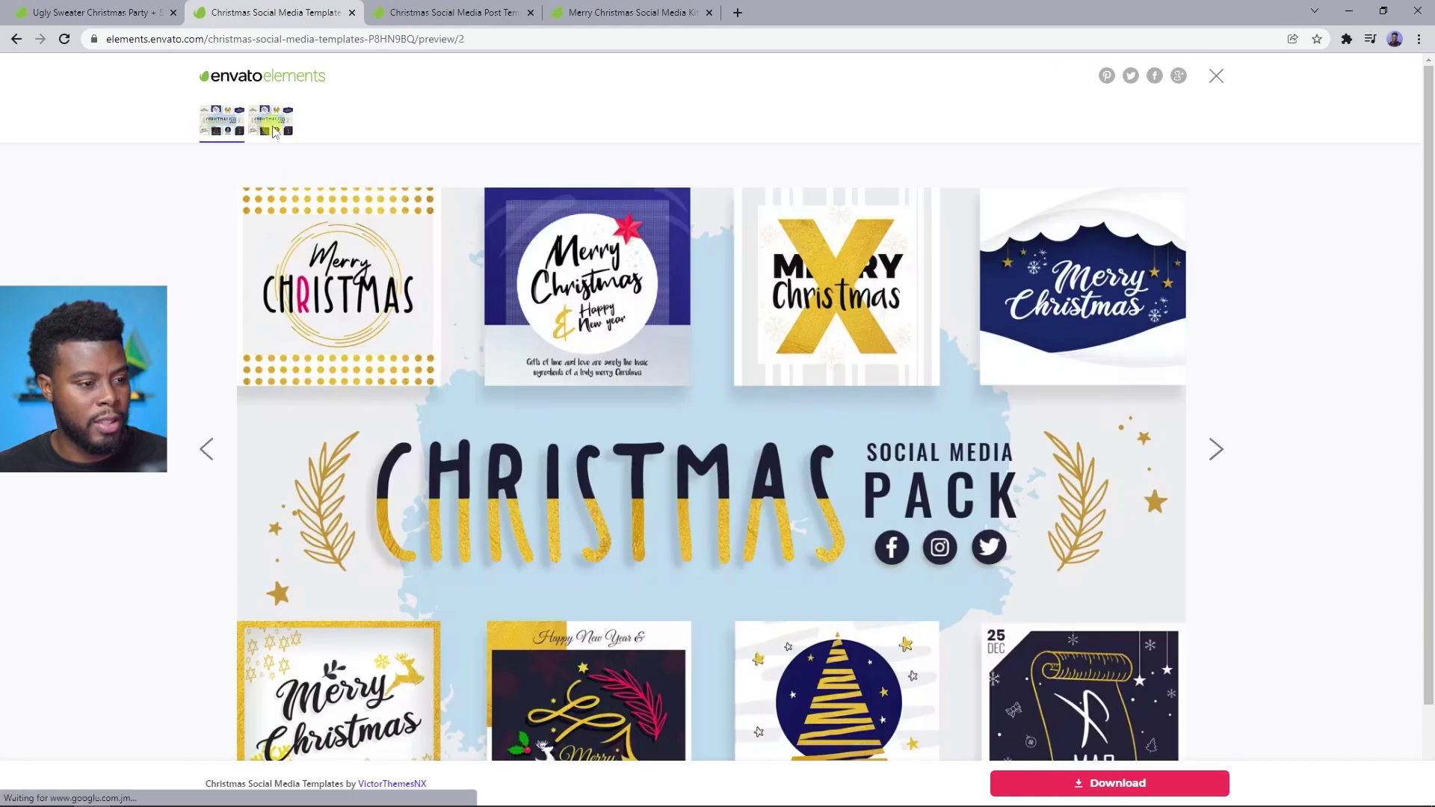
pyautogui.scroll(-1, 304, 232)
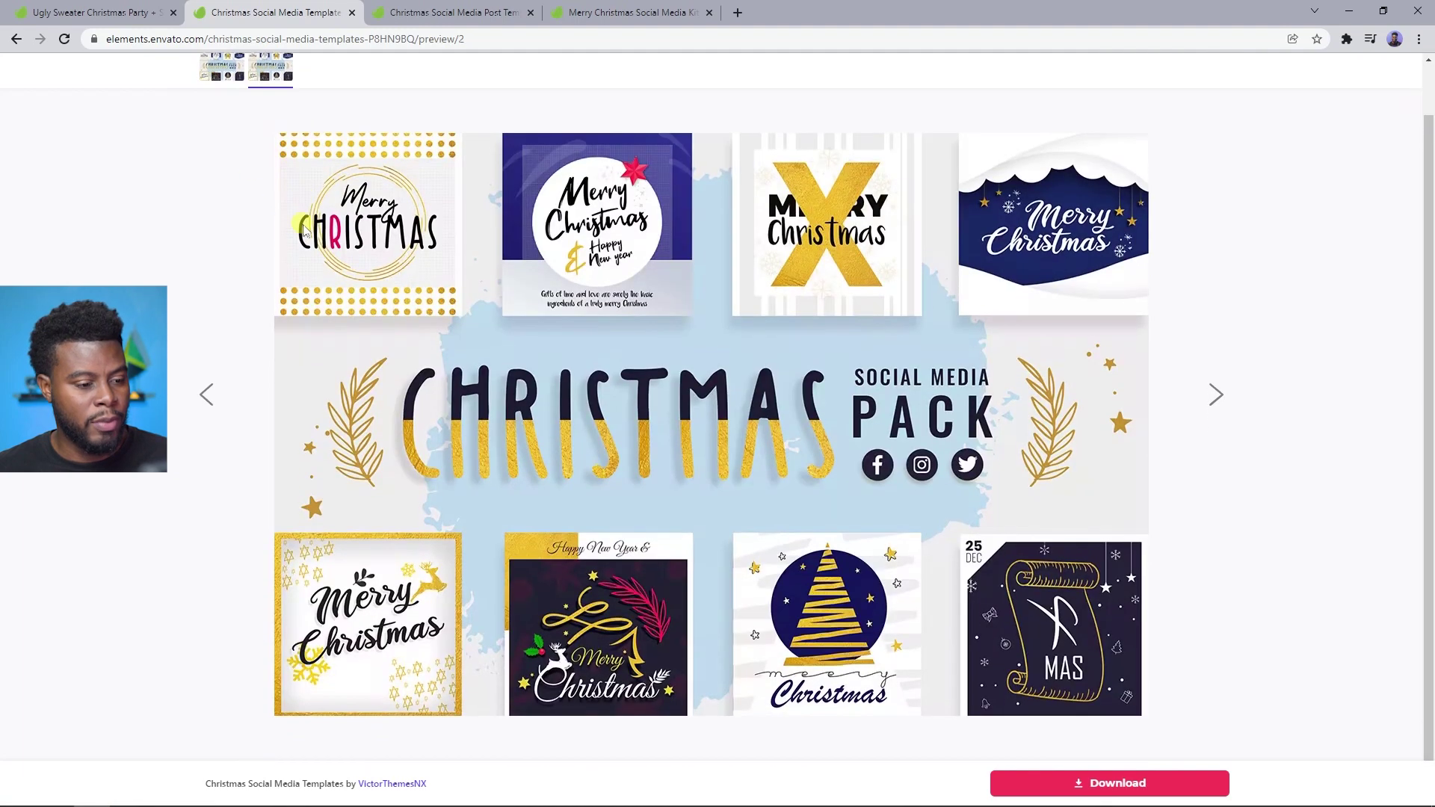
pyautogui.scroll(1, 307, 233)
pyautogui.click(1214, 77)
# Read the pack's included items, features and file details with the page enlarged to 125%.
pyautogui.scroll(-10, 837, 372)
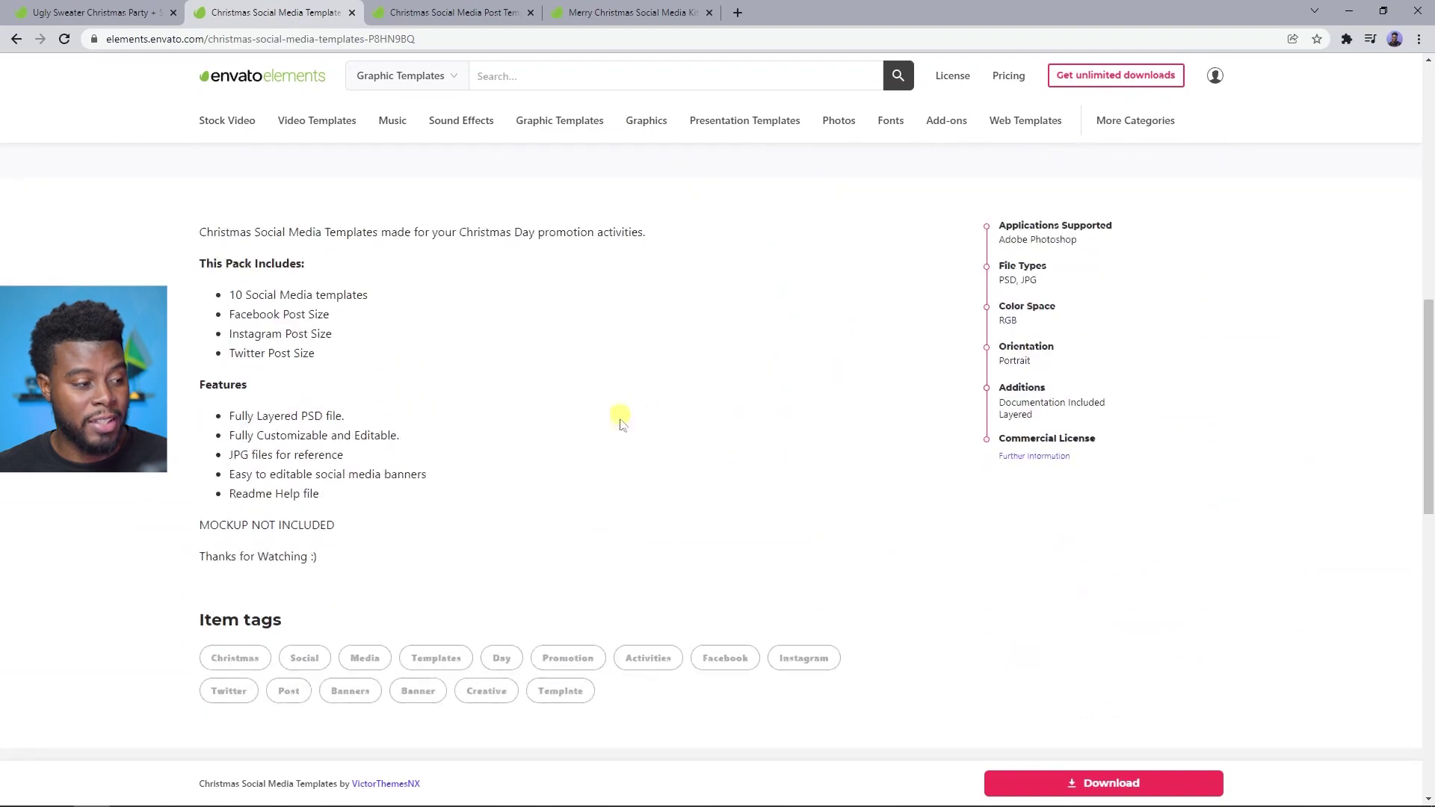
pyautogui.scroll(2, 618, 416)
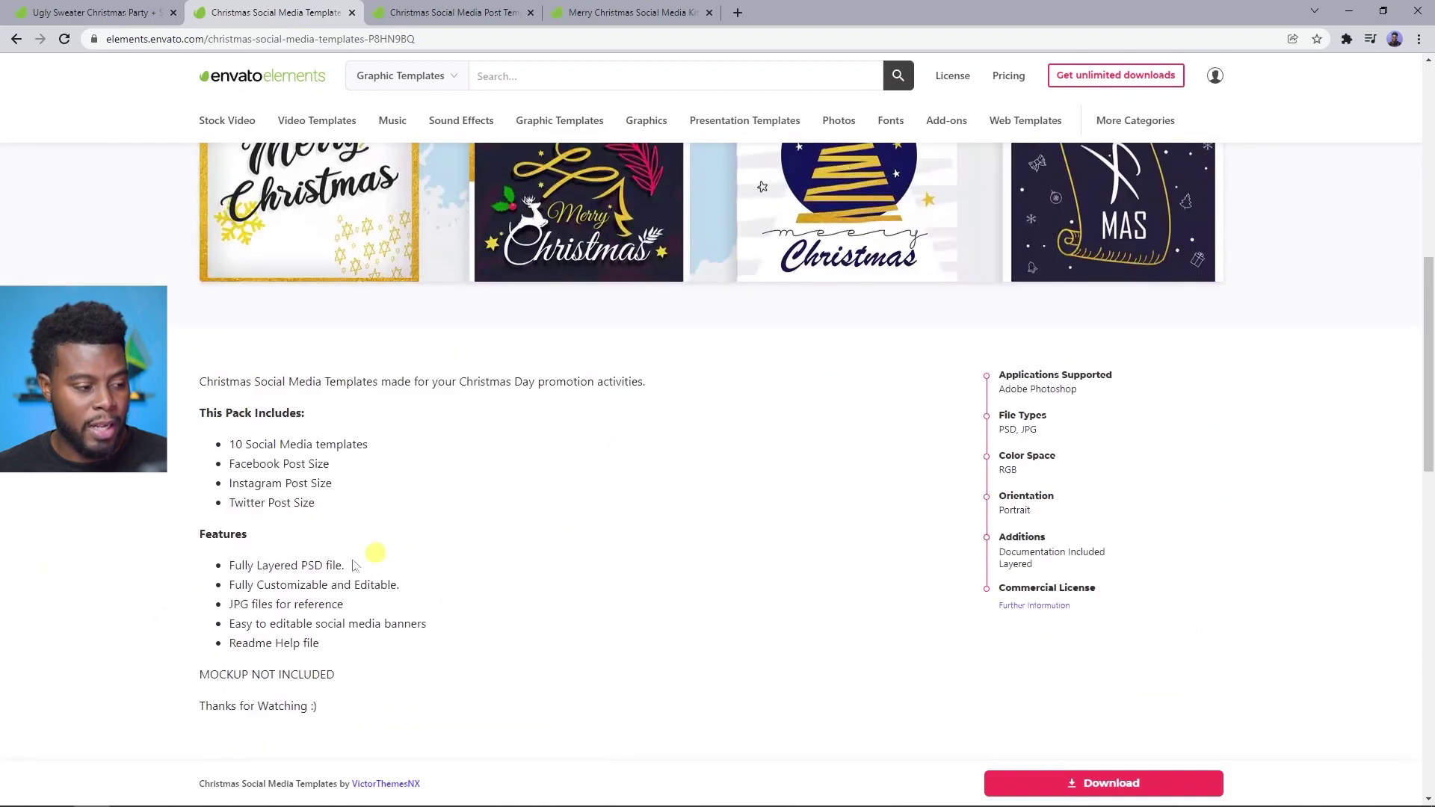
pyautogui.hotkey('ctrl', '+')
pyautogui.hotkey('ctrl', '+')
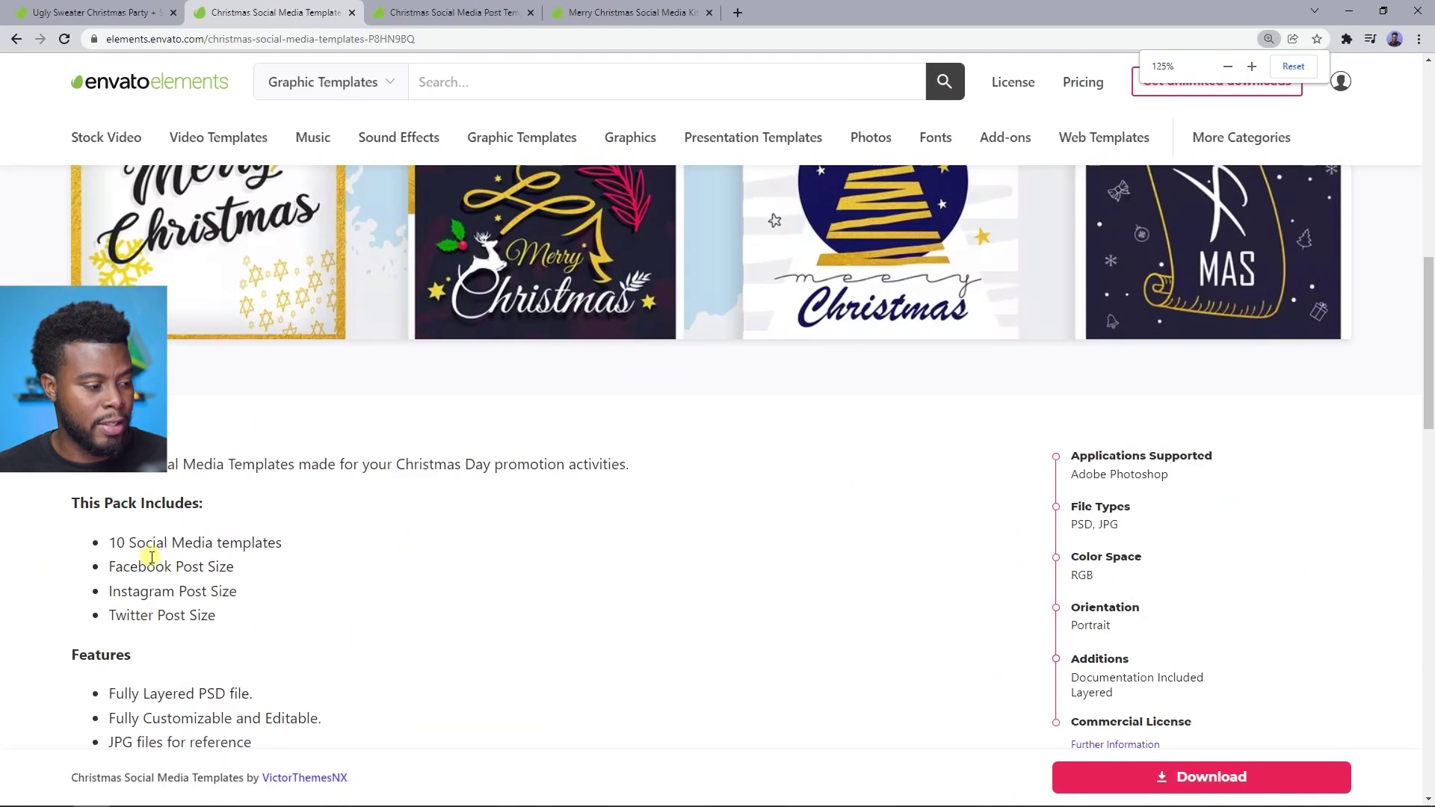
pyautogui.scroll(-1, 150, 558)
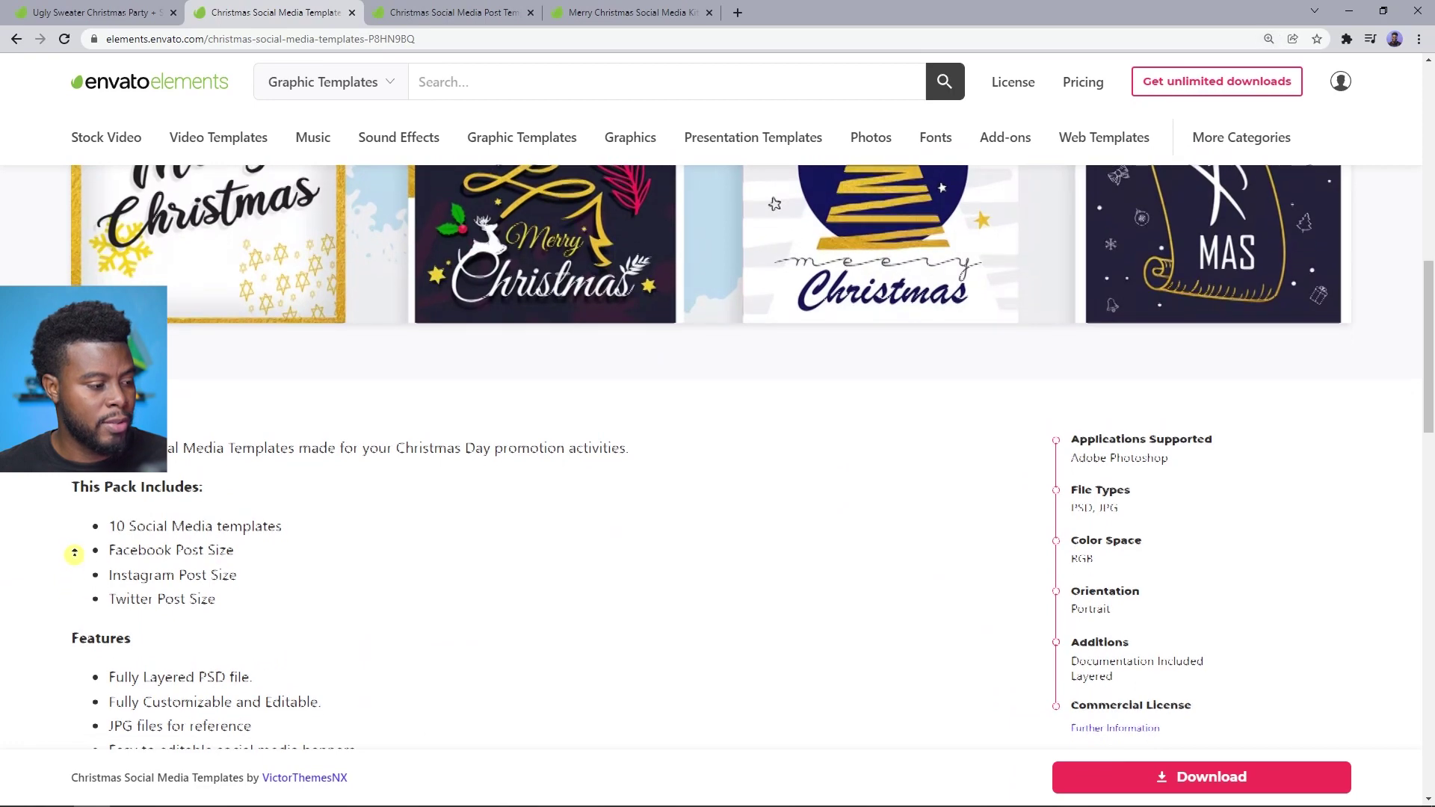
pyautogui.scroll(1, 75, 565)
pyautogui.scroll(-3, 75, 564)
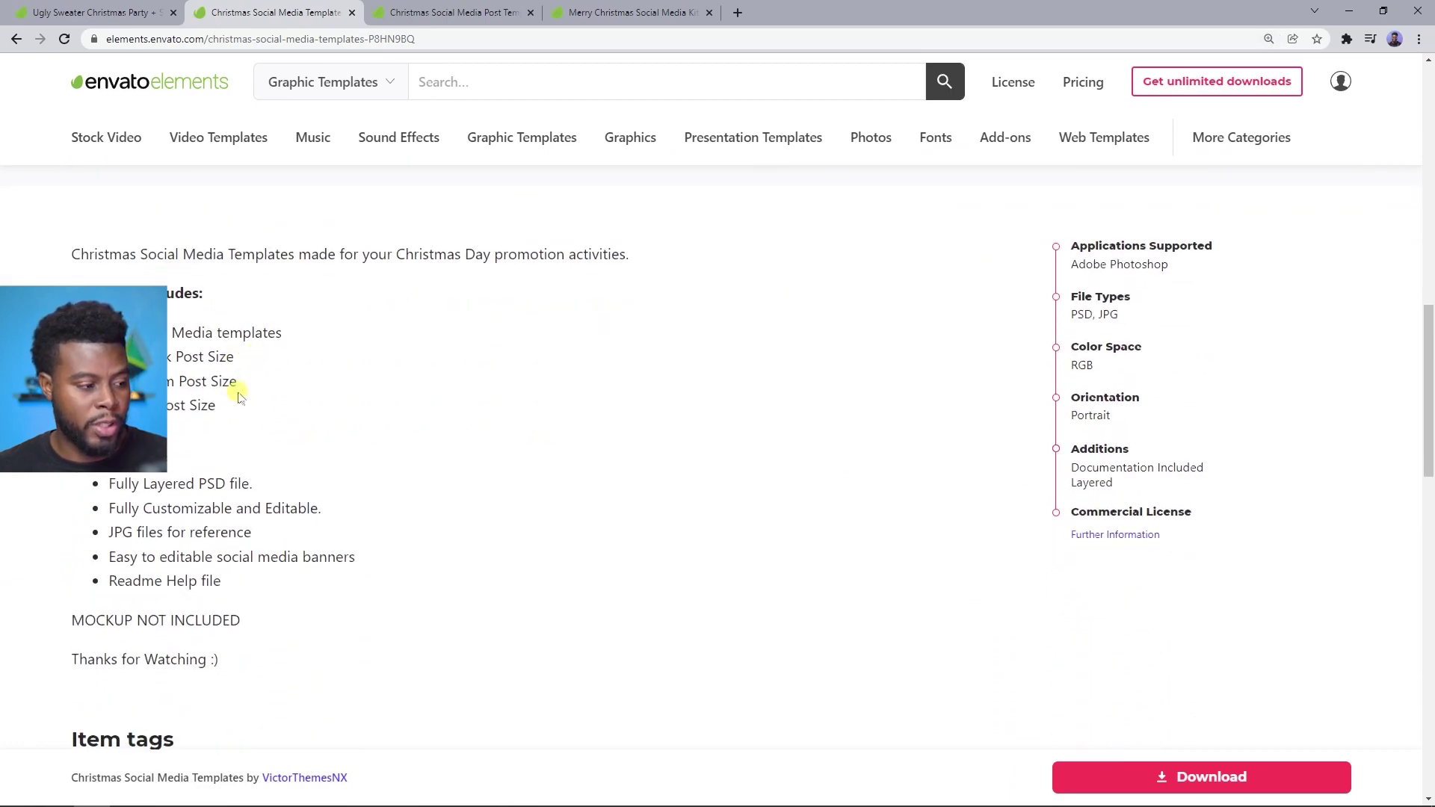
pyautogui.scroll(10, 407, 510)
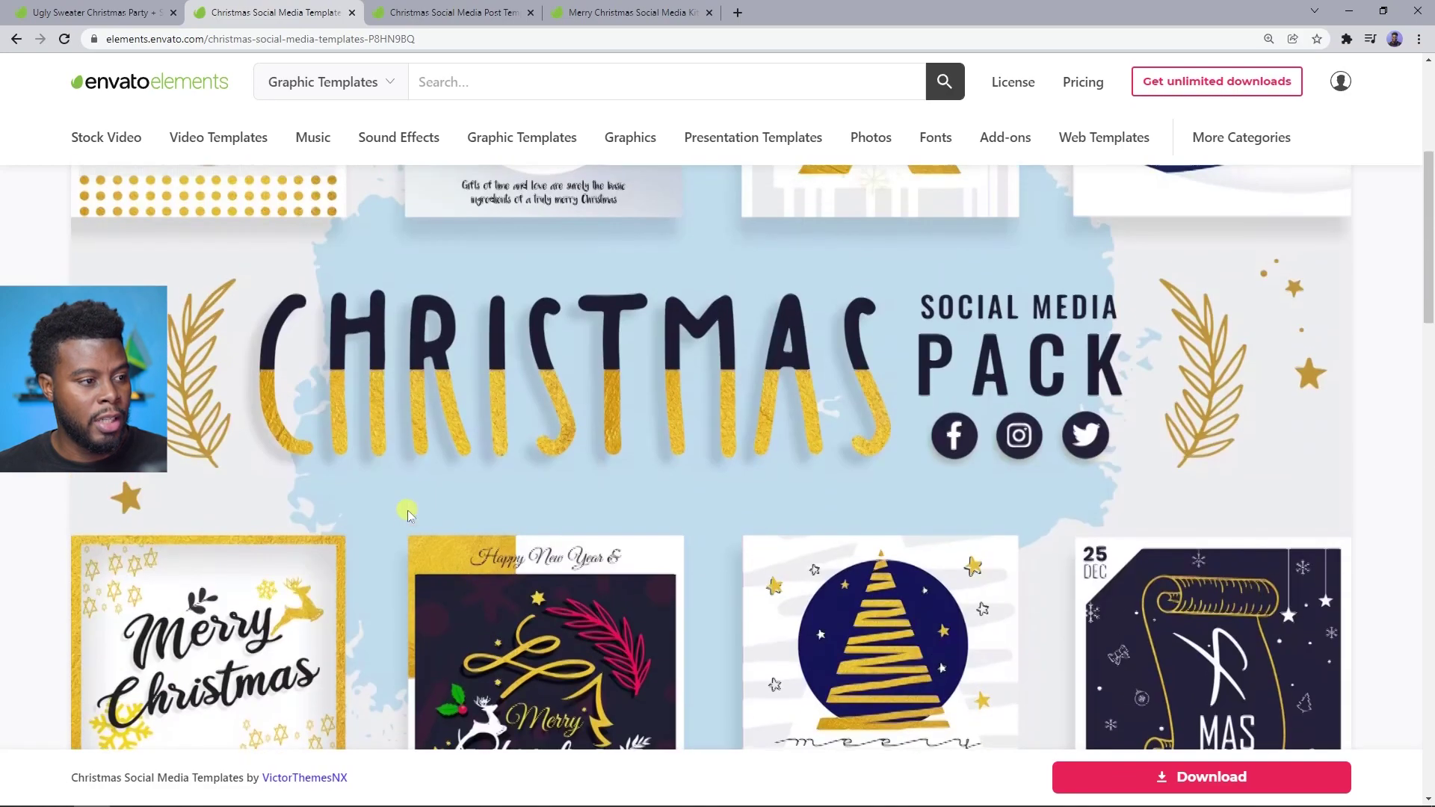
# View the full preview of the Christmas Social Media Post Template at a reduced page zoom and close it.
pyautogui.click(417, 23)
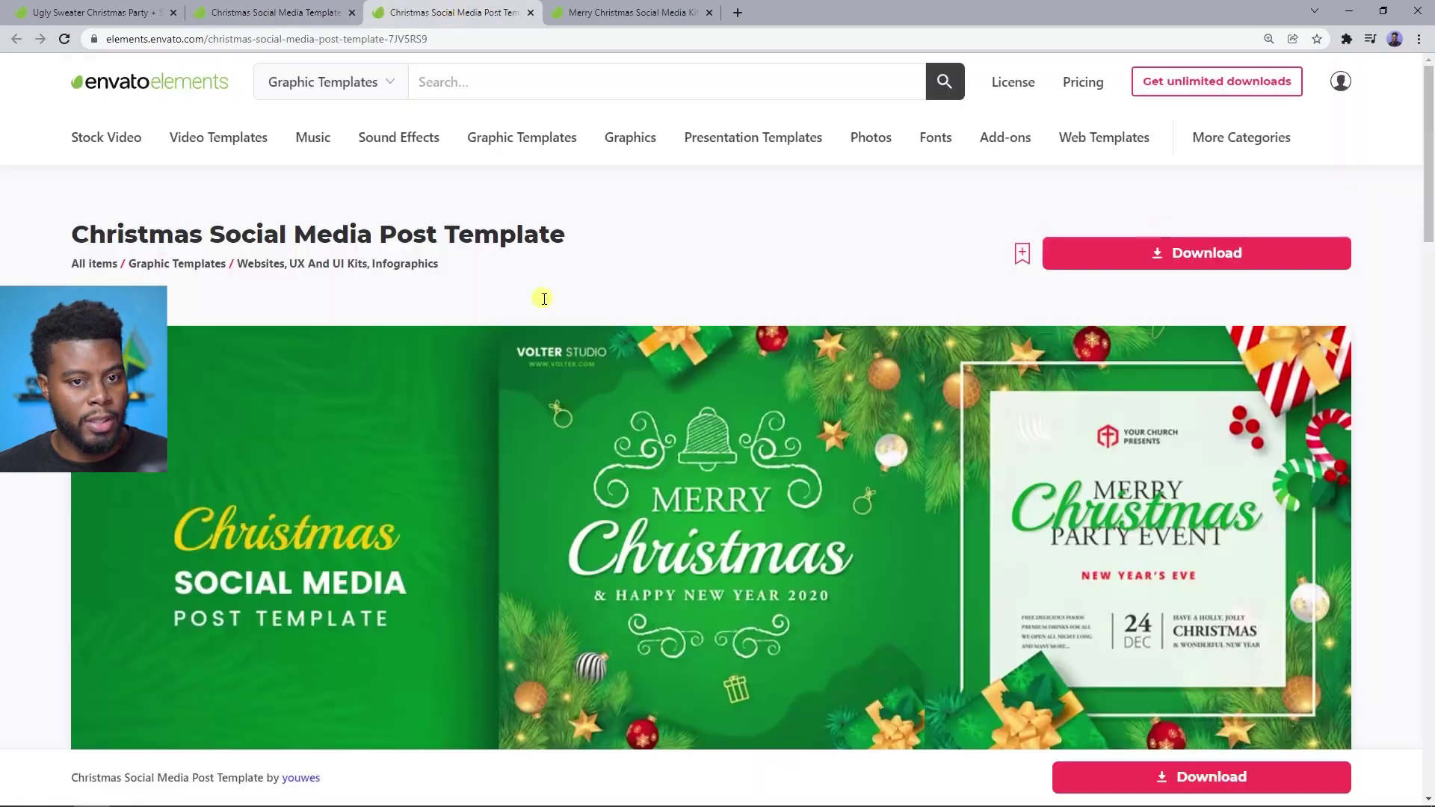
pyautogui.hotkey('ctrl', '-')
pyautogui.scroll(-2, 693, 474)
pyautogui.scroll(2, 693, 474)
pyautogui.click(693, 474)
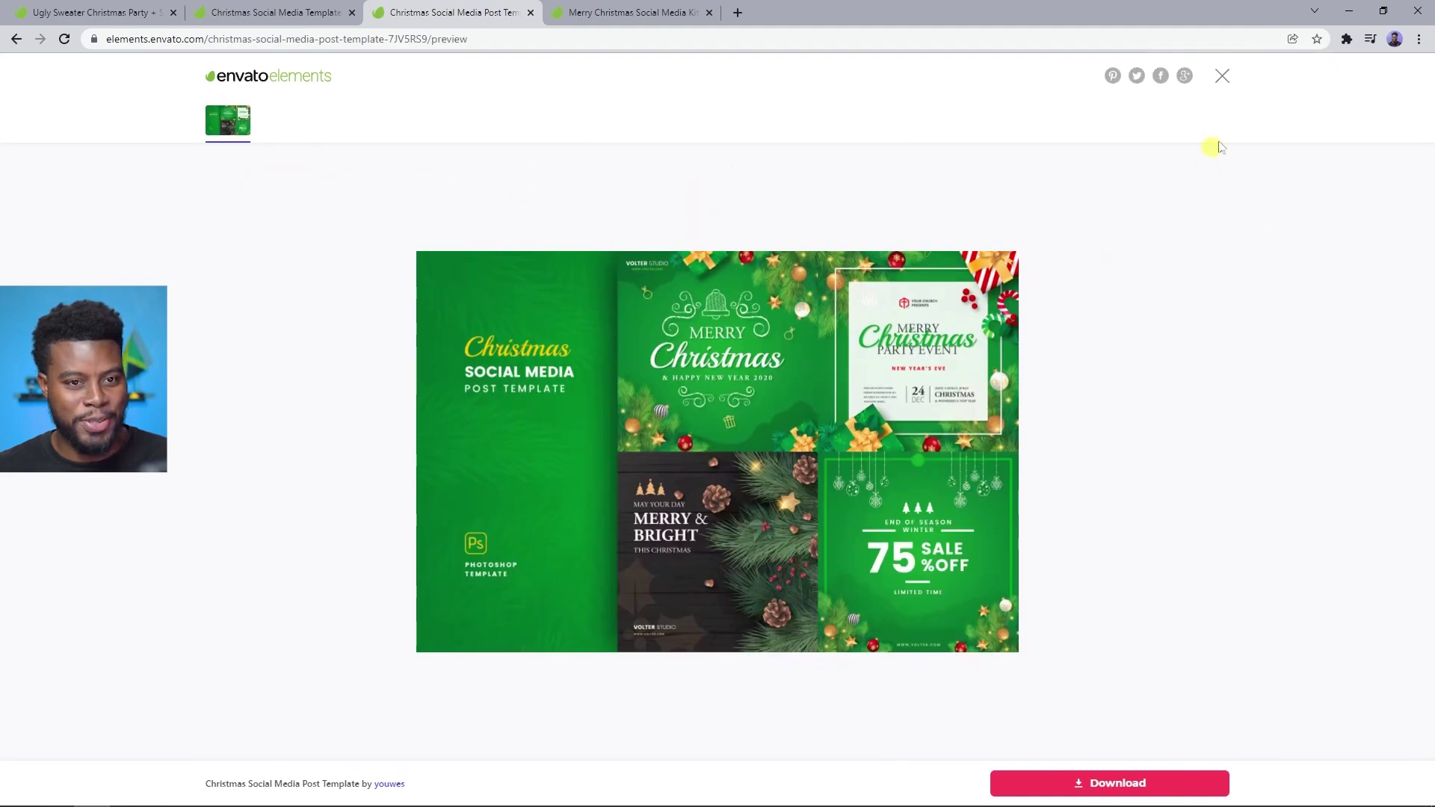
pyautogui.click(1223, 77)
# Read the green post template's description and specifications, and examine its four post designs.
pyautogui.scroll(-8, 1097, 275)
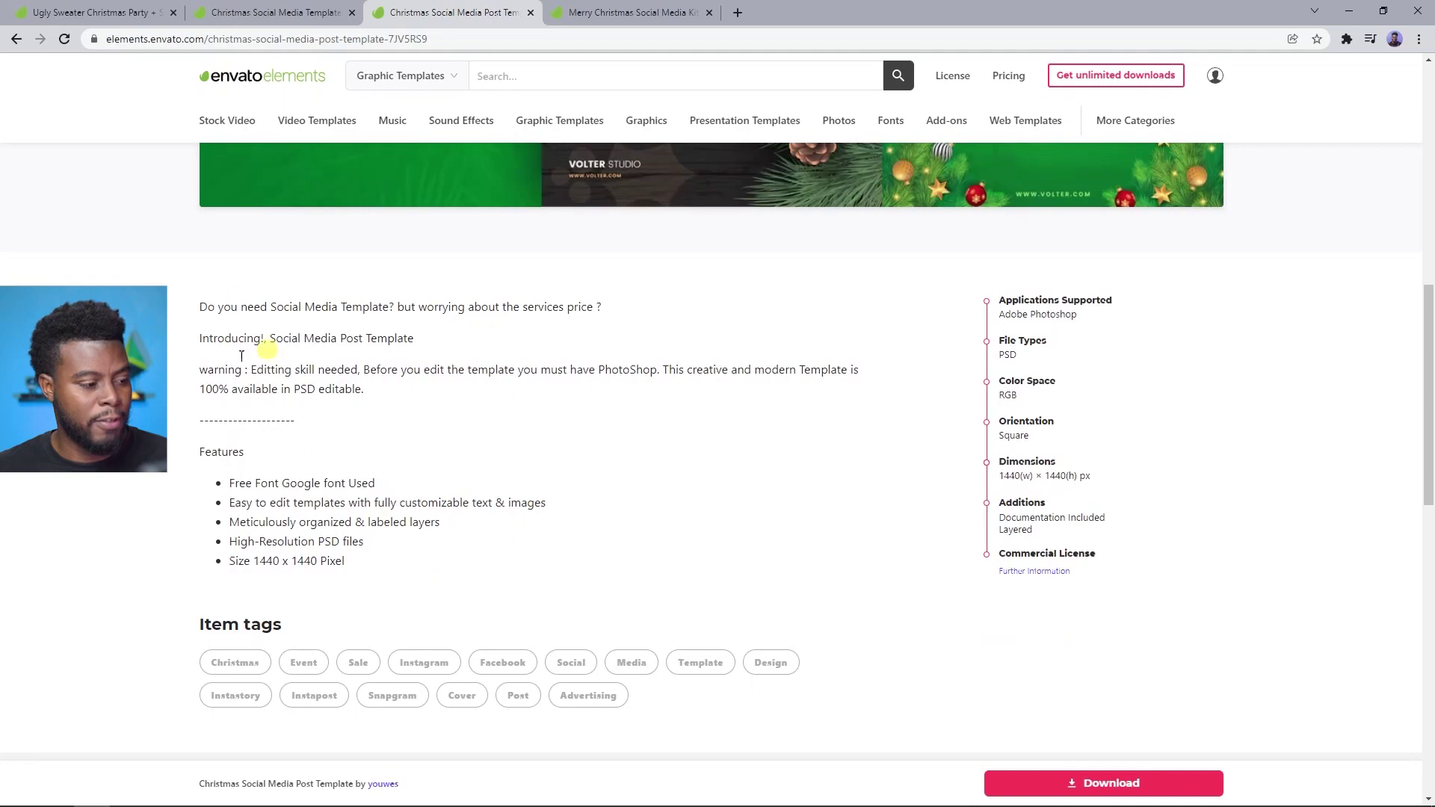
pyautogui.scroll(8, 70, 528)
pyautogui.scroll(-1, 57, 540)
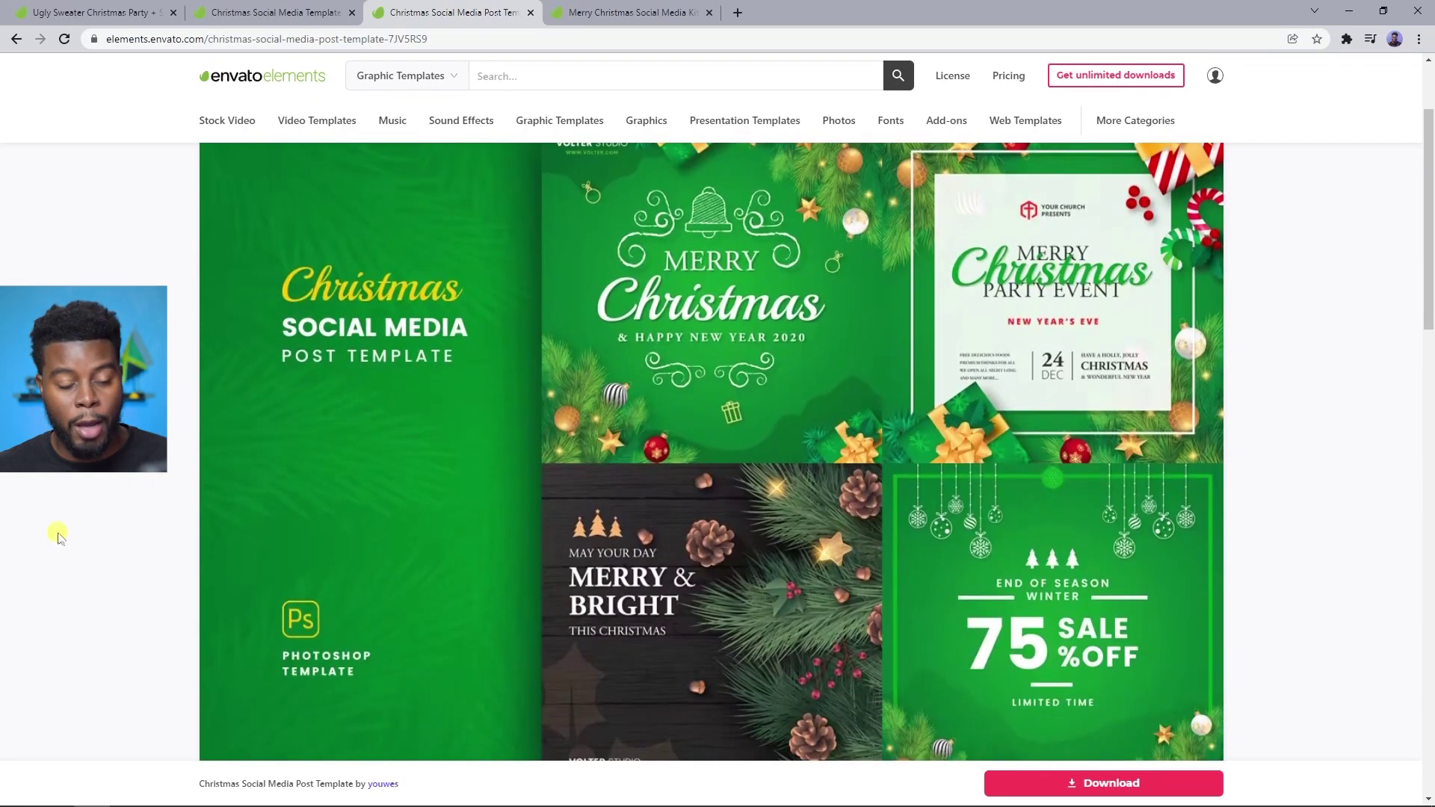
pyautogui.scroll(-2, 647, 545)
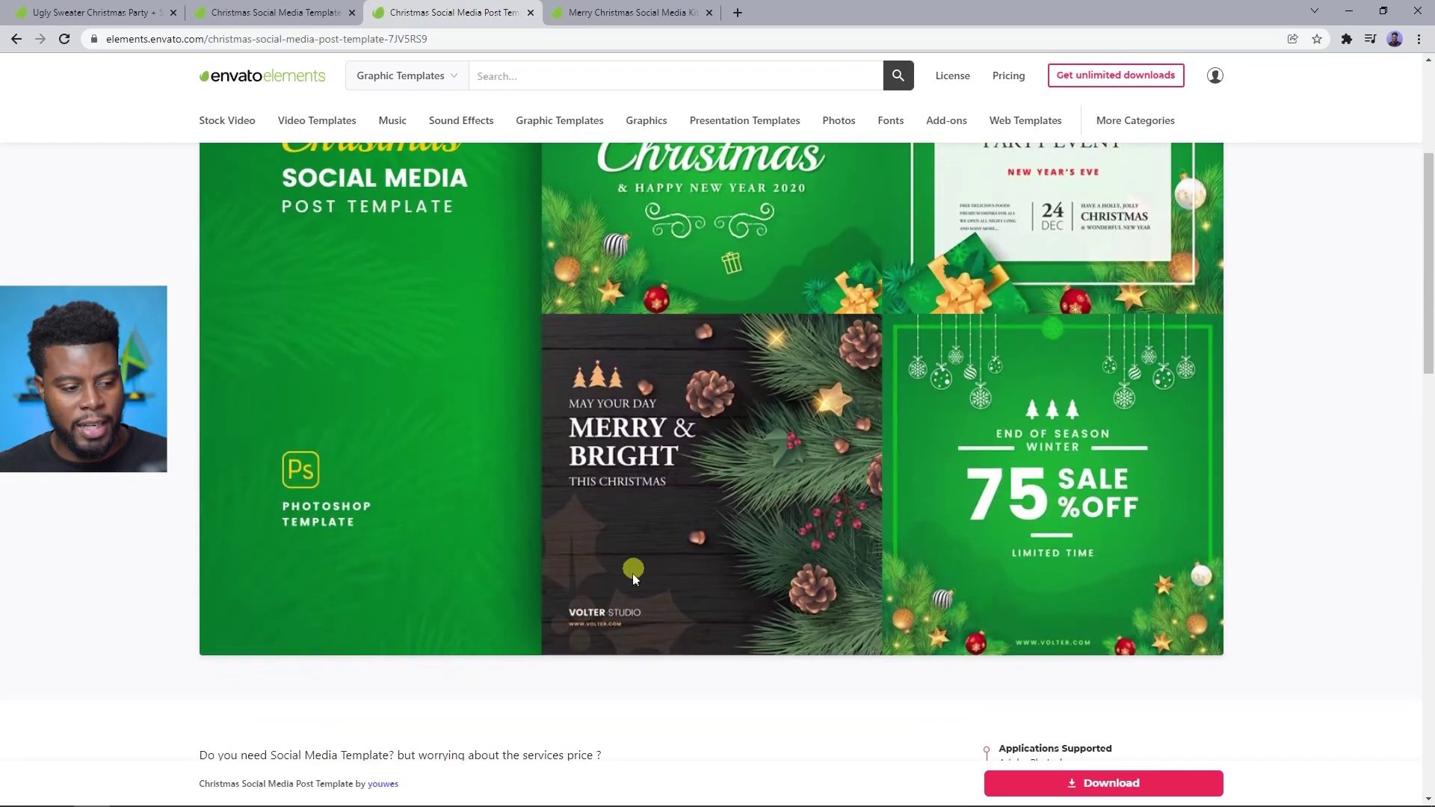
pyautogui.scroll(2, 632, 553)
pyautogui.scroll(2, 680, 560)
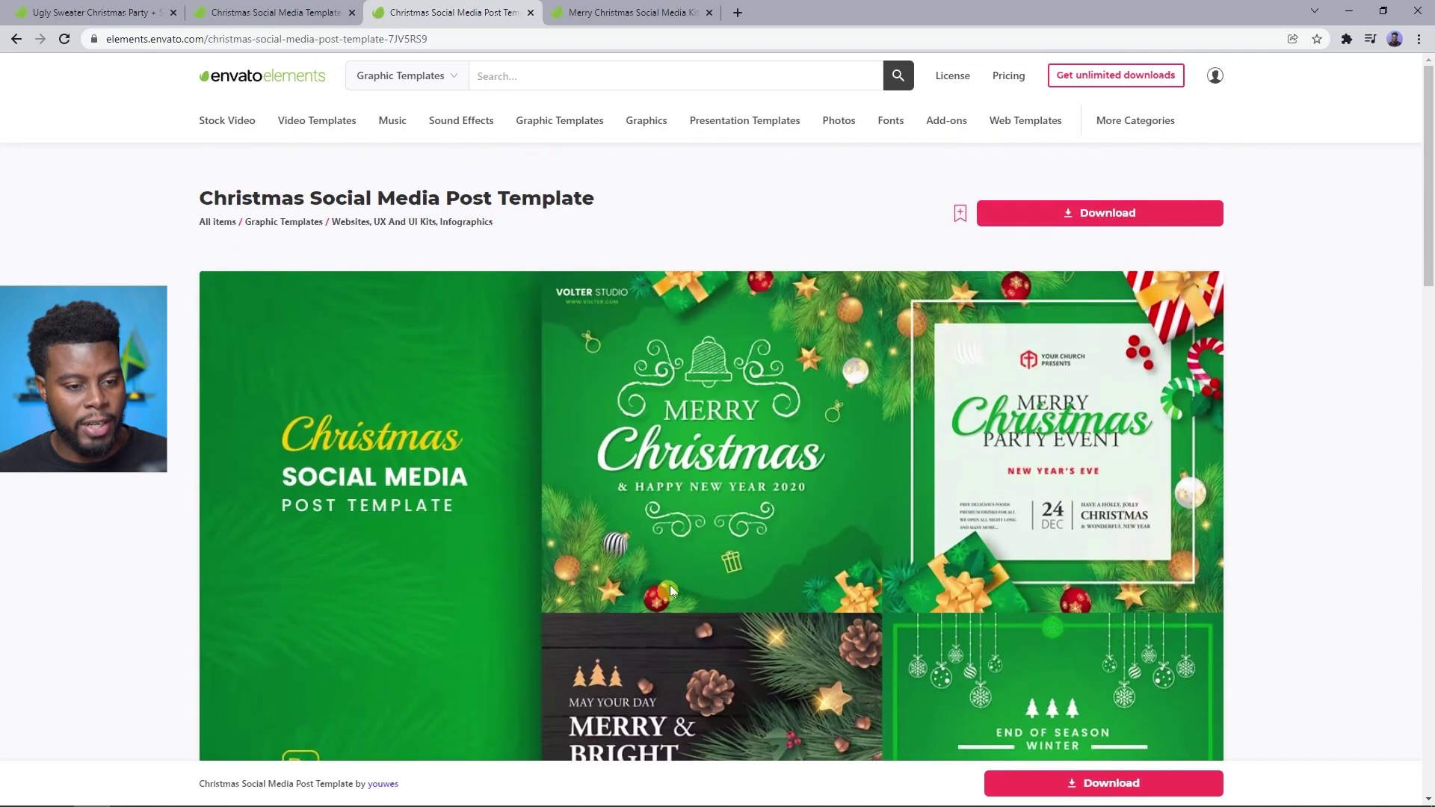
# Examine the post designs, zip contents and specifications of the Merry Christmas Social Media Kit PSD & AI.
pyautogui.click(643, 9)
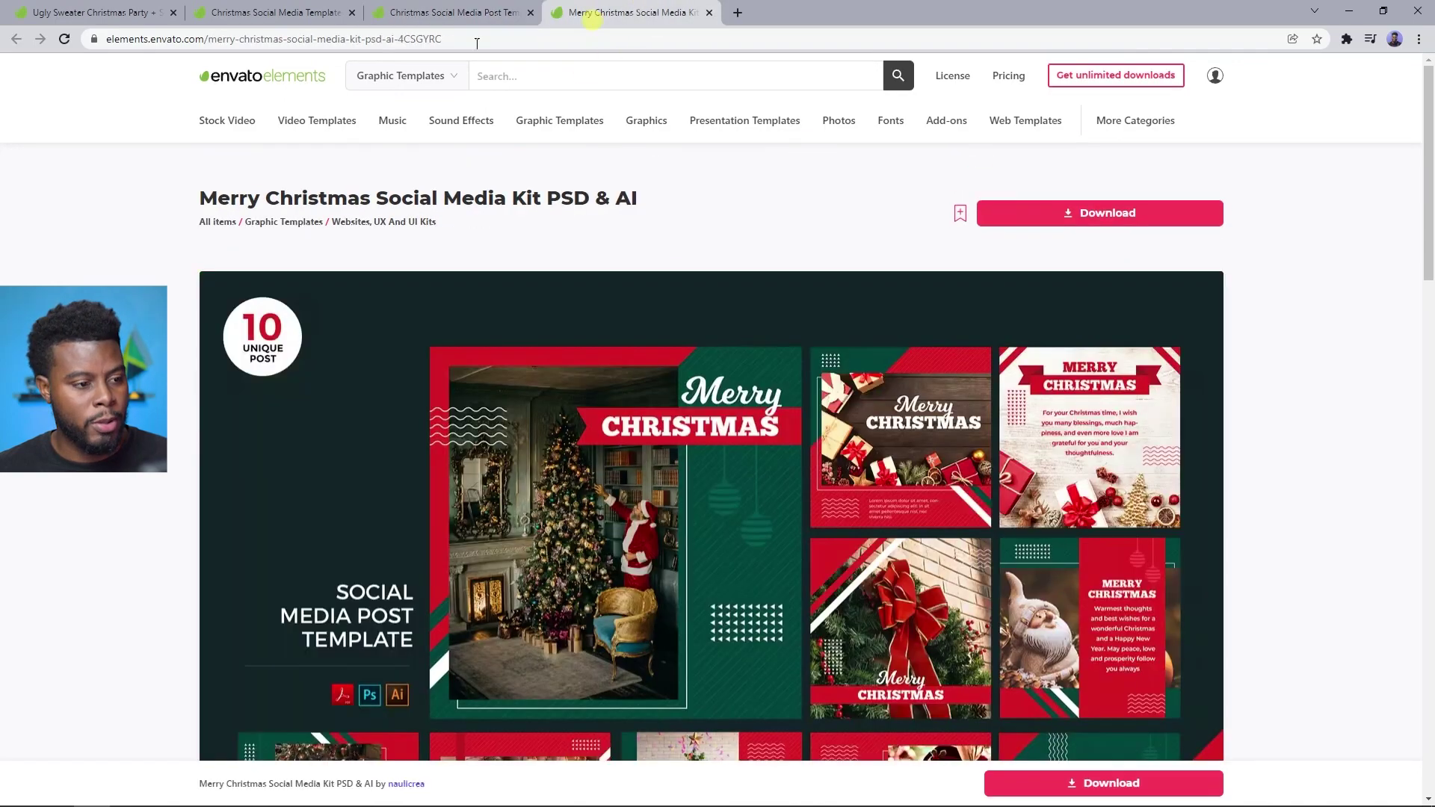
pyautogui.scroll(-4, 192, 224)
pyautogui.scroll(1, 114, 276)
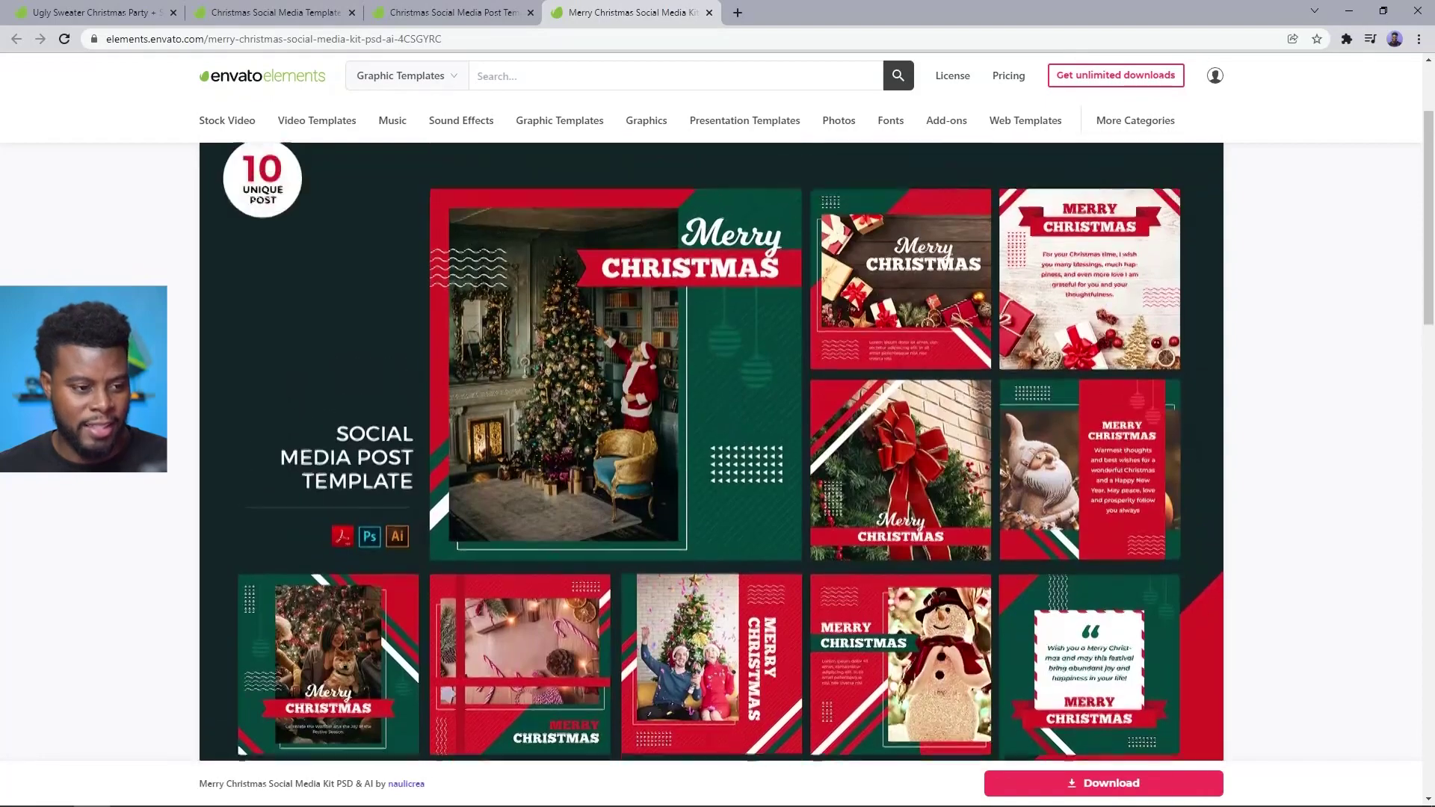
pyautogui.scroll(1, 114, 276)
pyautogui.scroll(-1, 114, 276)
pyautogui.scroll(-1, 710, 448)
pyautogui.scroll(2, 710, 448)
pyautogui.scroll(-1, 710, 448)
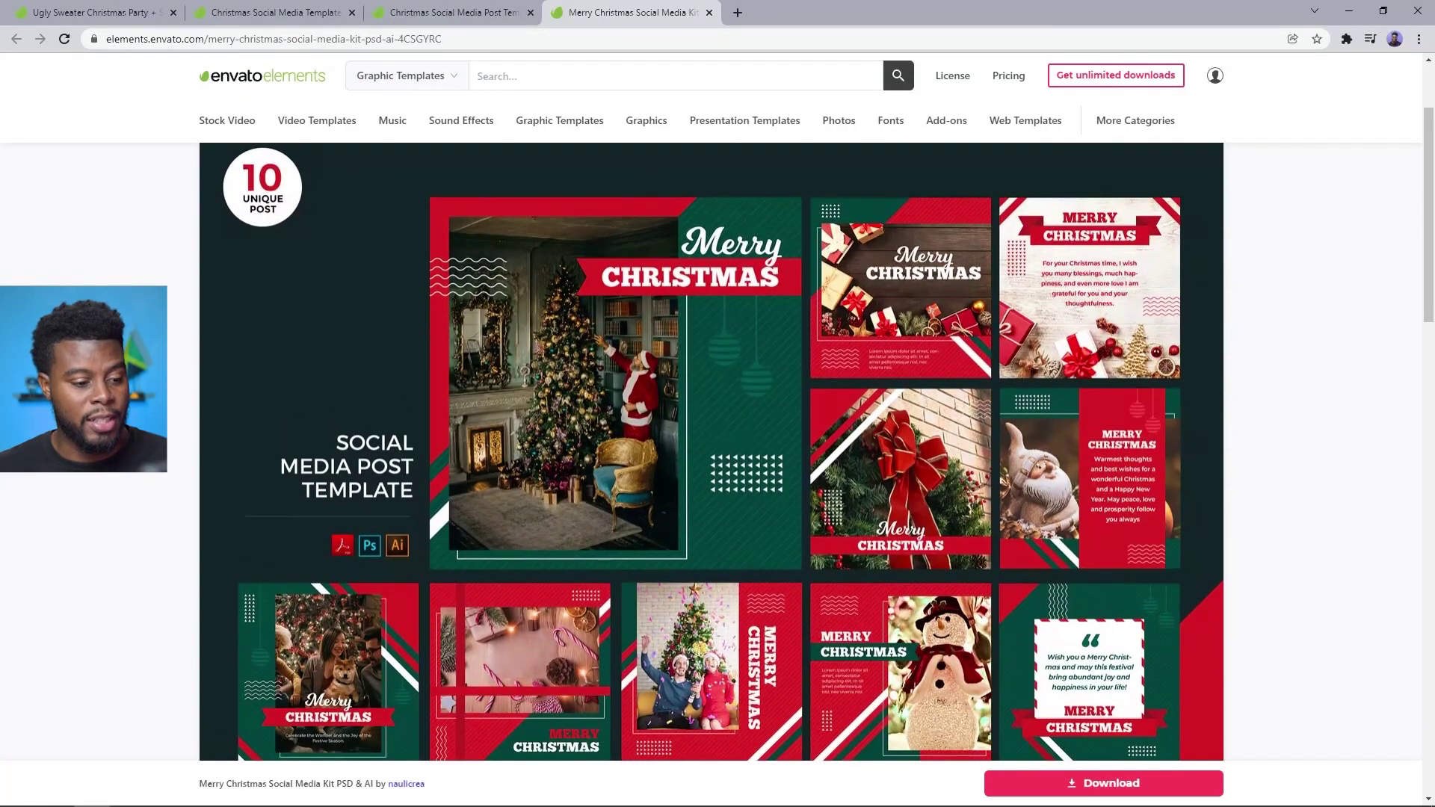
pyautogui.scroll(-5, 681, 609)
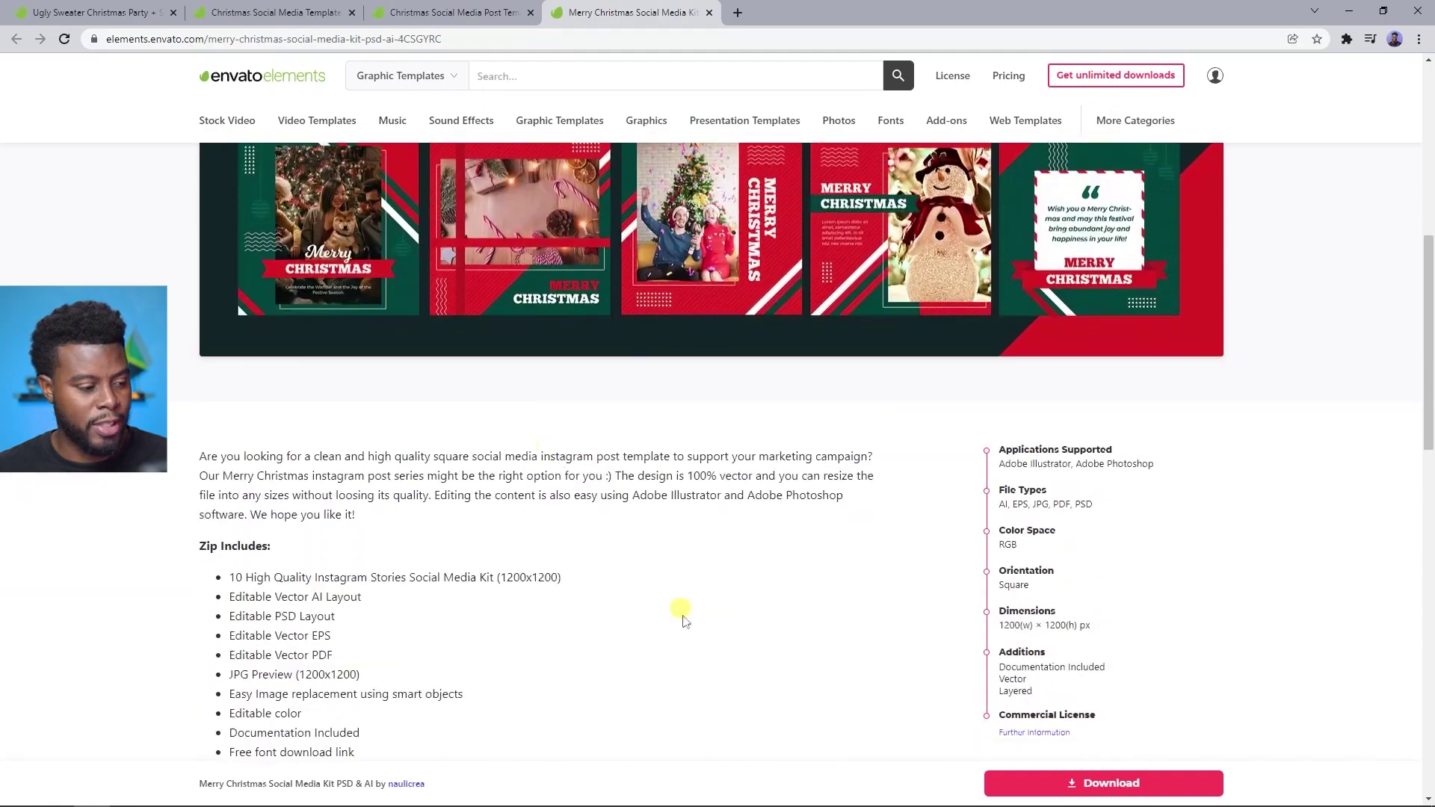
# View the full preview of the Merry Christmas Social Media Kit, close it, and reread the kit's zip contents and post designs.
pyautogui.scroll(5, 681, 609)
pyautogui.click(780, 474)
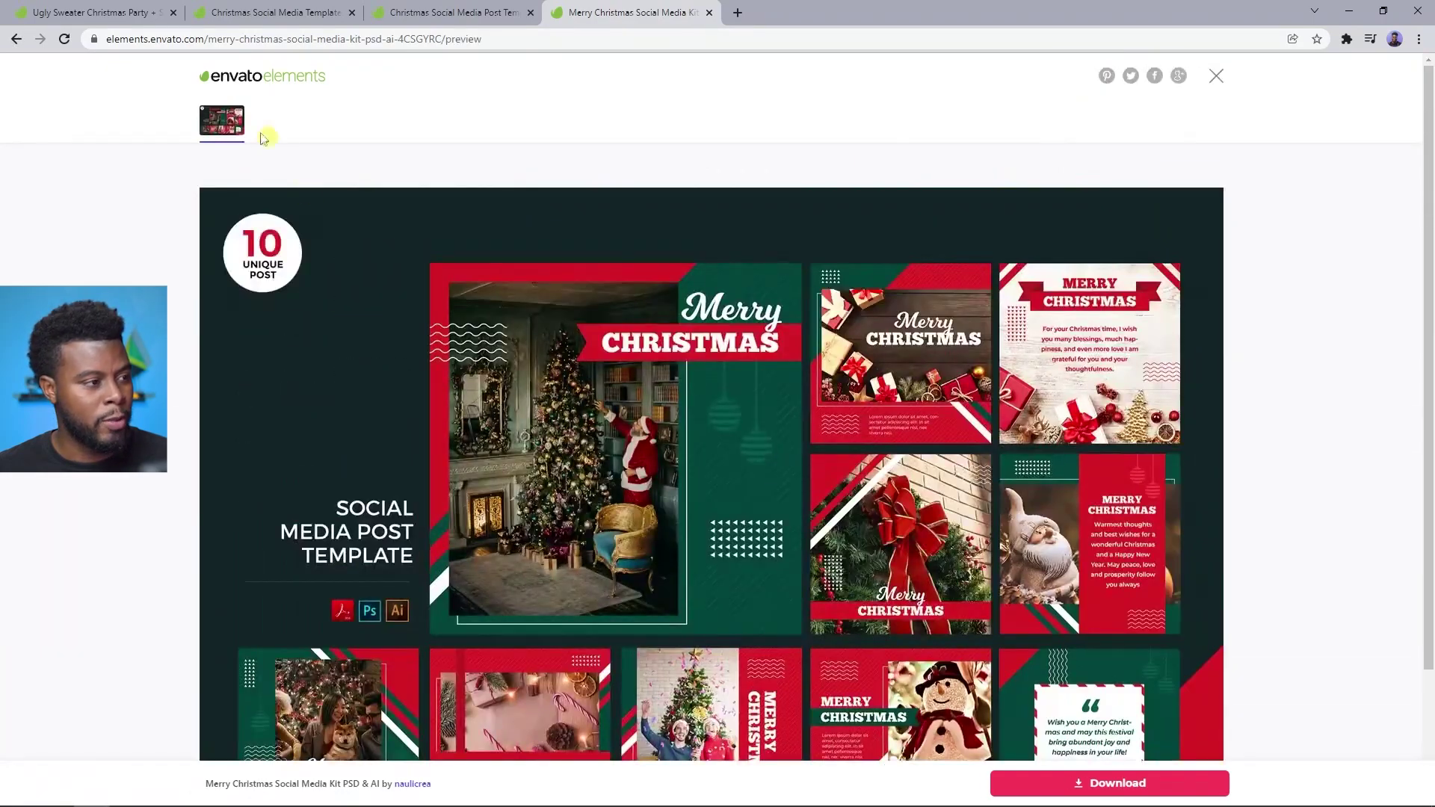
pyautogui.click(1216, 75)
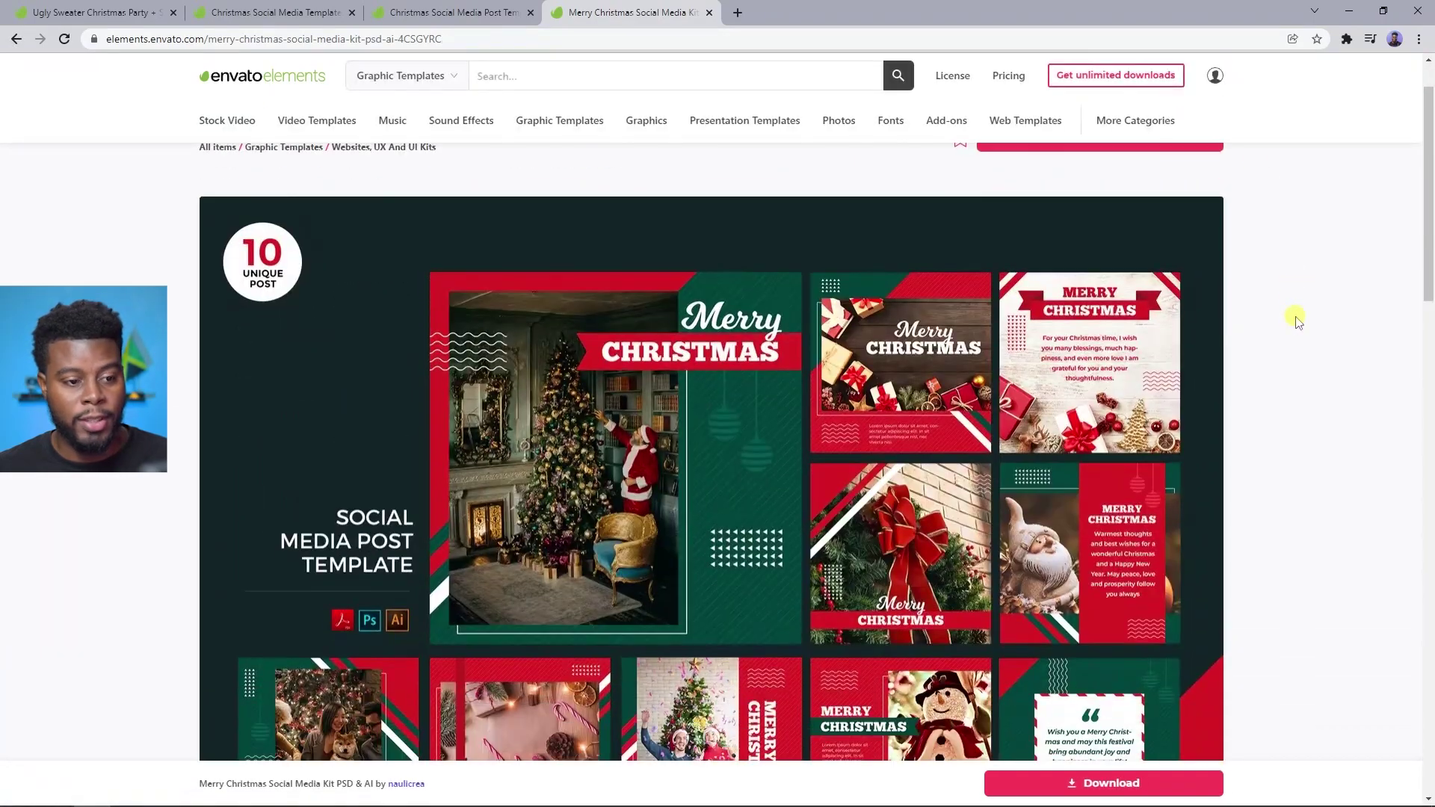
pyautogui.scroll(-1, 1270, 317)
pyautogui.scroll(-5, 781, 524)
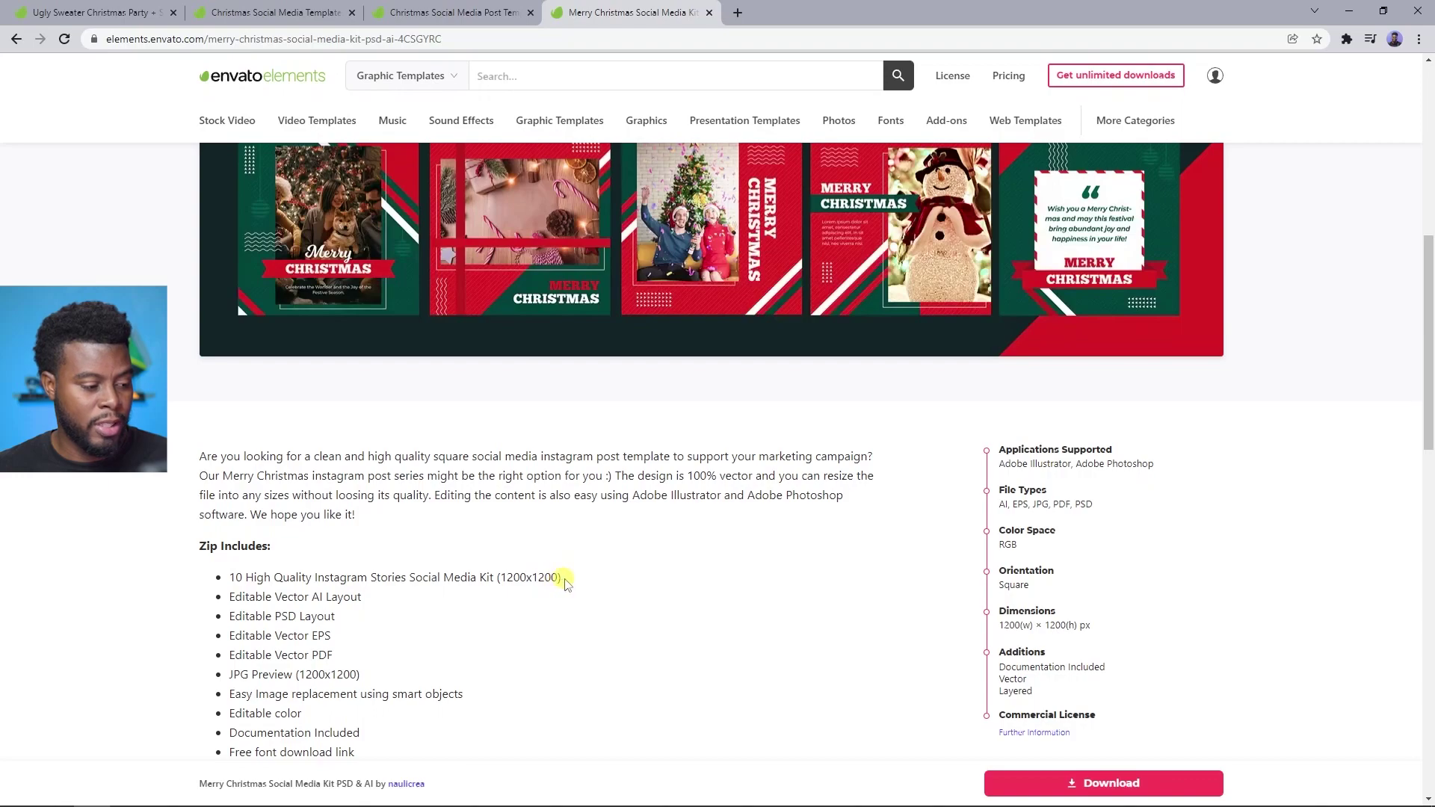
pyautogui.scroll(5, 566, 584)
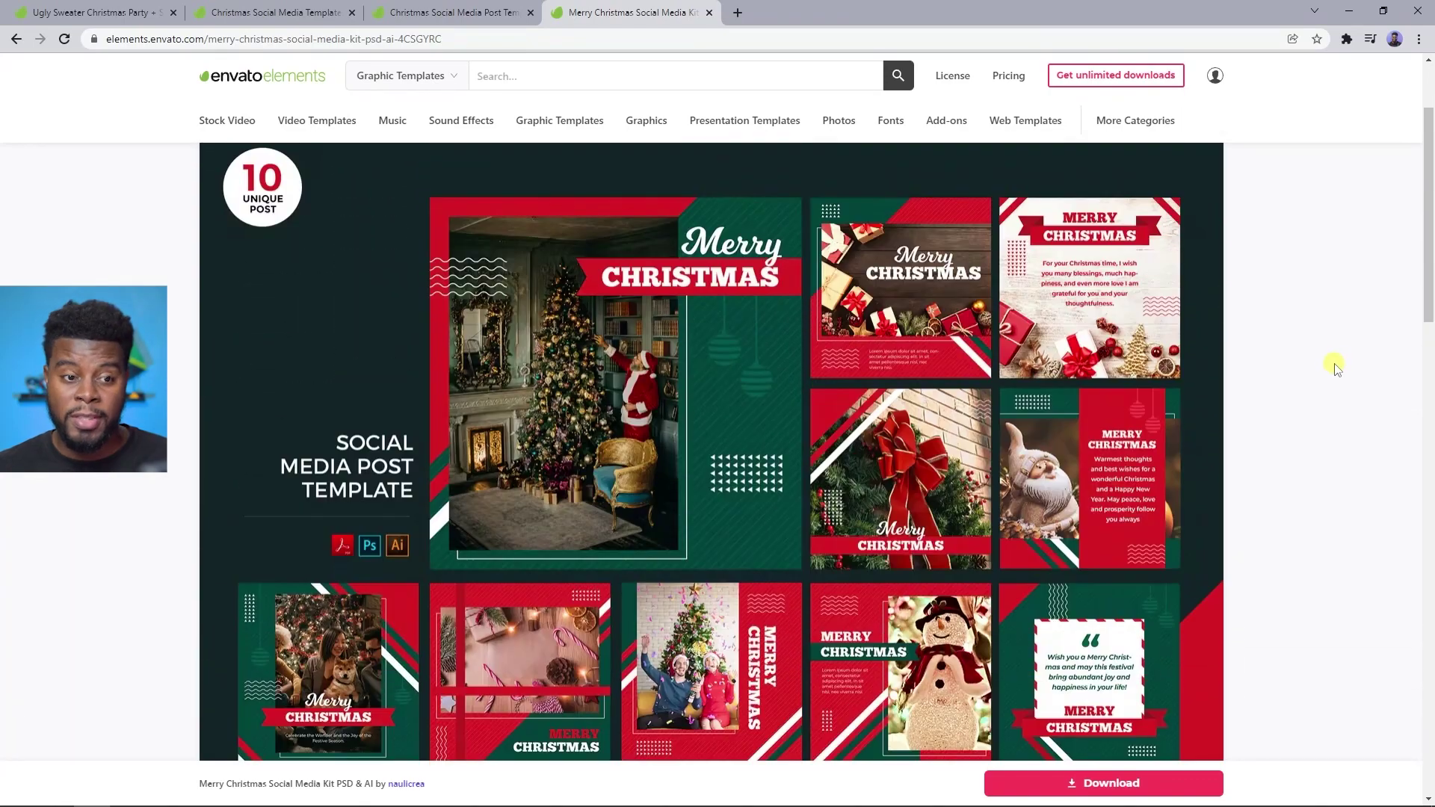
pyautogui.scroll(1, 1314, 359)
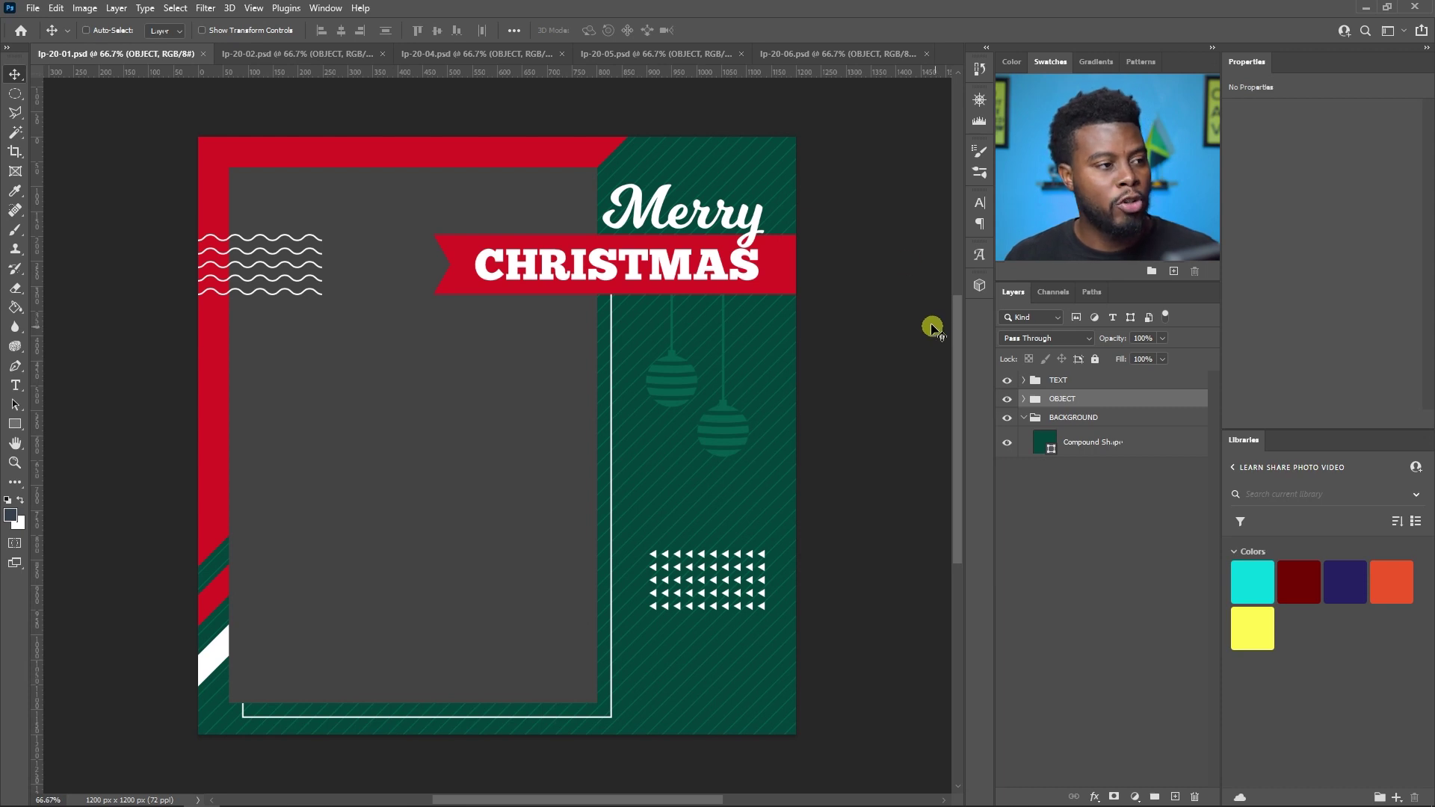
# Look through the open Photoshop template files from lp-20-02.psd to lp-20-06.psd, ending on lp-20-06.psd.
pyautogui.click(326, 56)
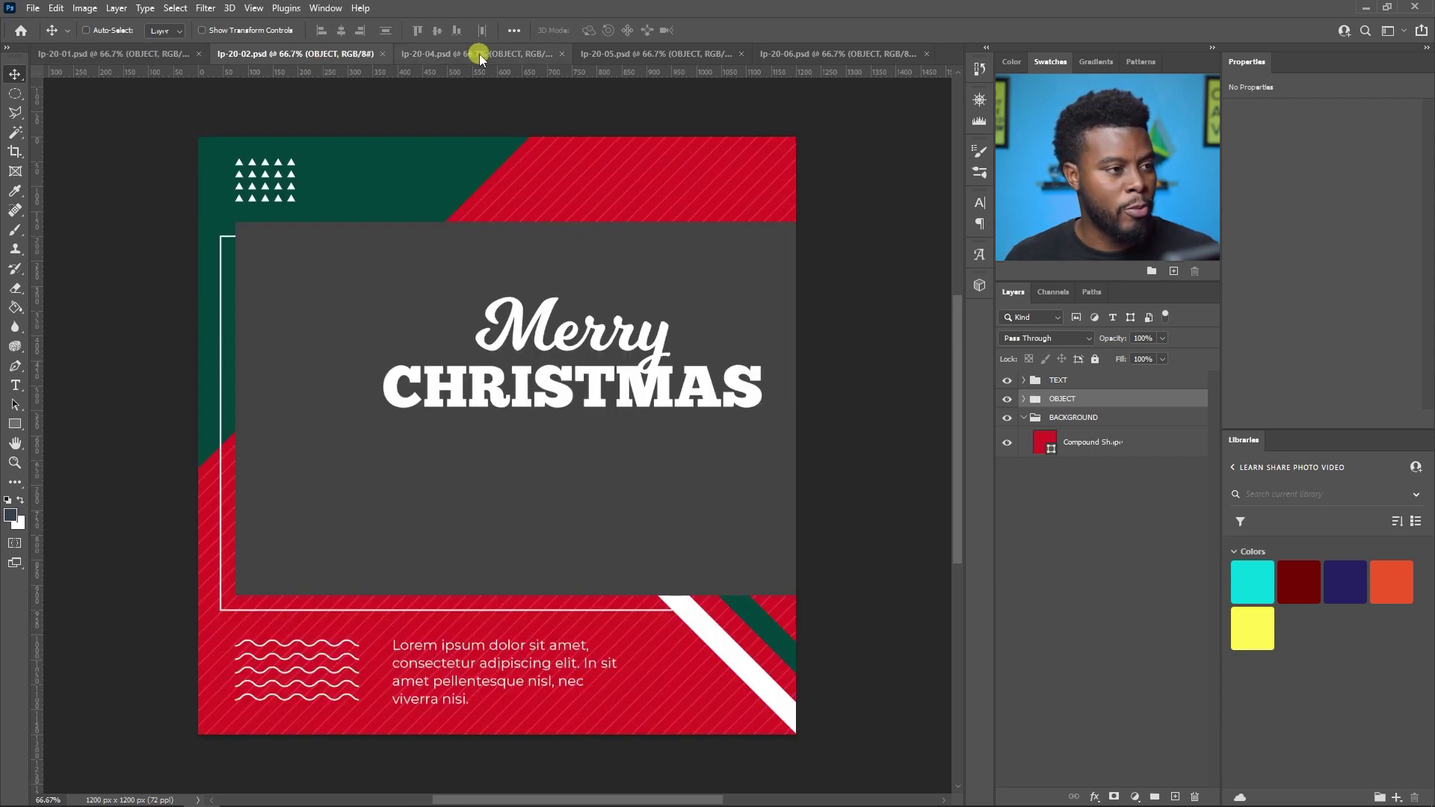
pyautogui.click(479, 56)
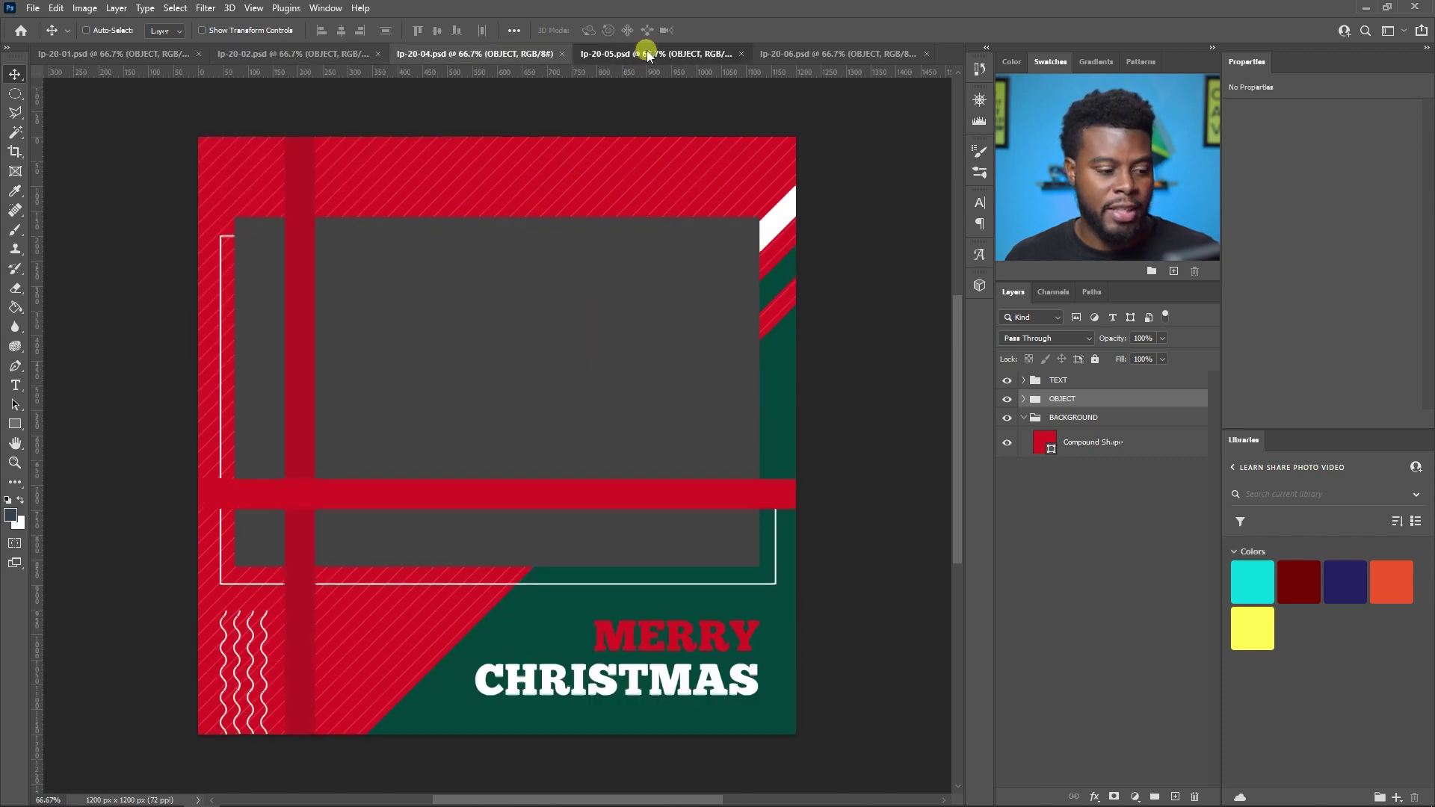
pyautogui.click(641, 54)
pyautogui.click(787, 55)
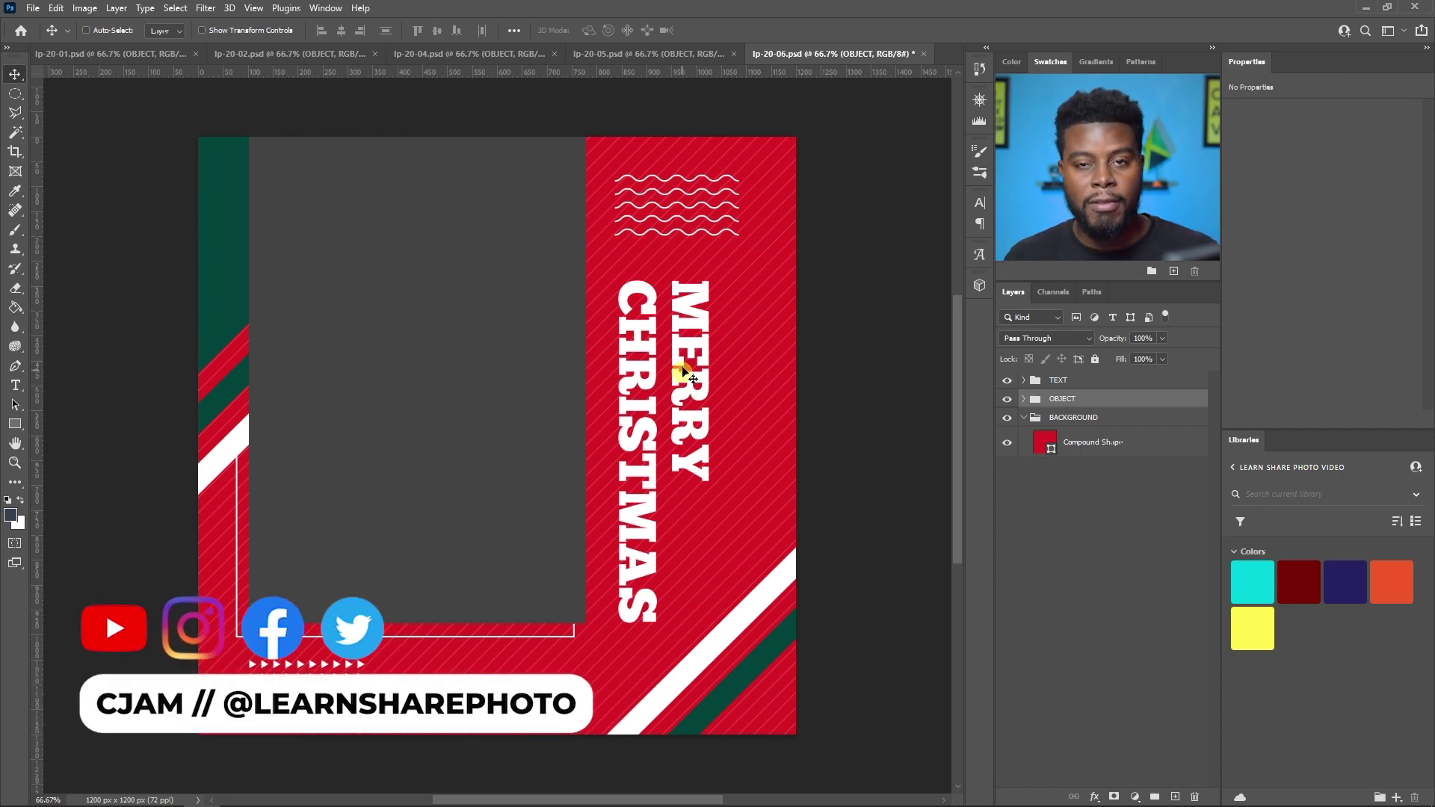
# Expand the OBJECT group and toggle the visibility of the group and its IMAGE1 layer to identify the photo placeholder.
pyautogui.click(1008, 400)
pyautogui.click(1007, 399)
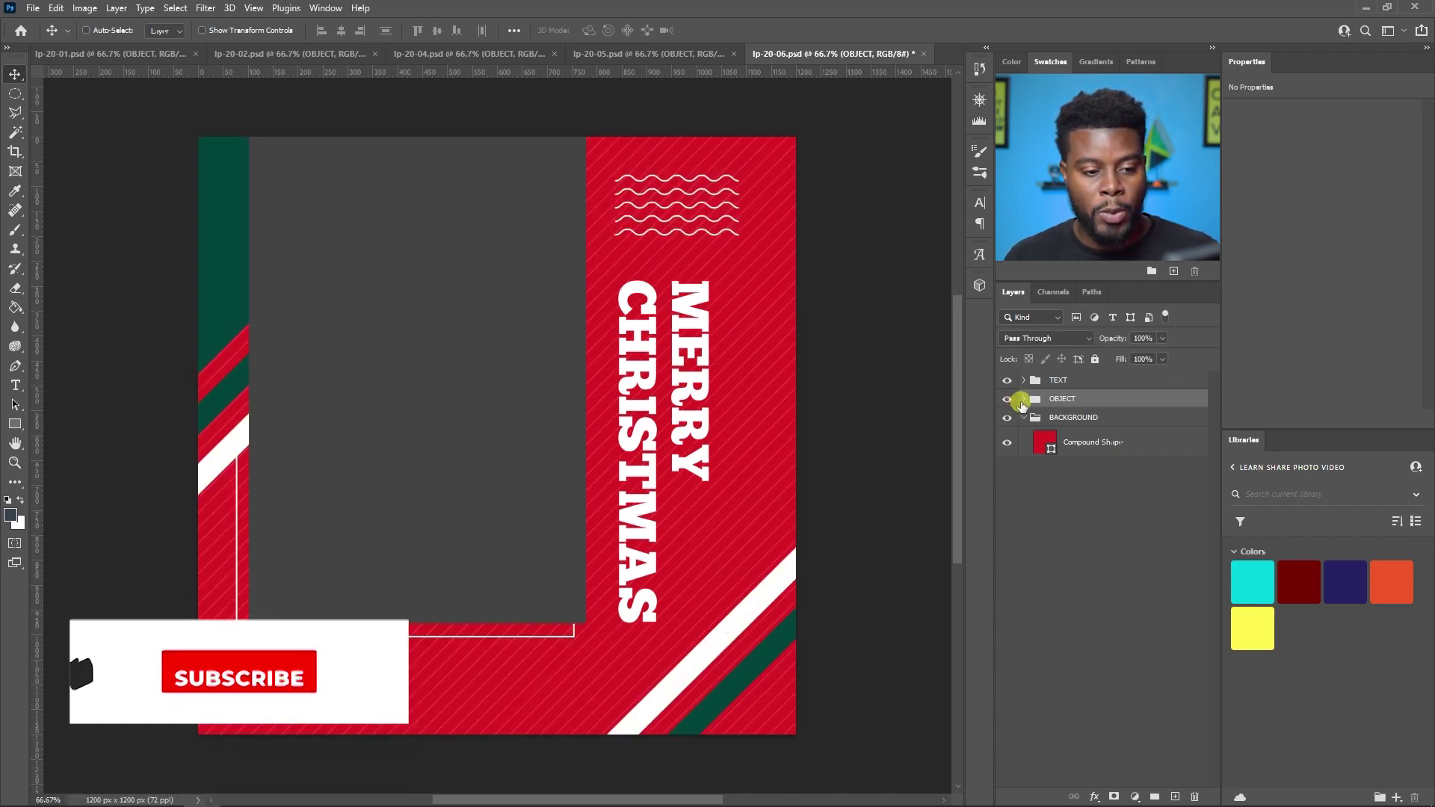
pyautogui.click(1024, 398)
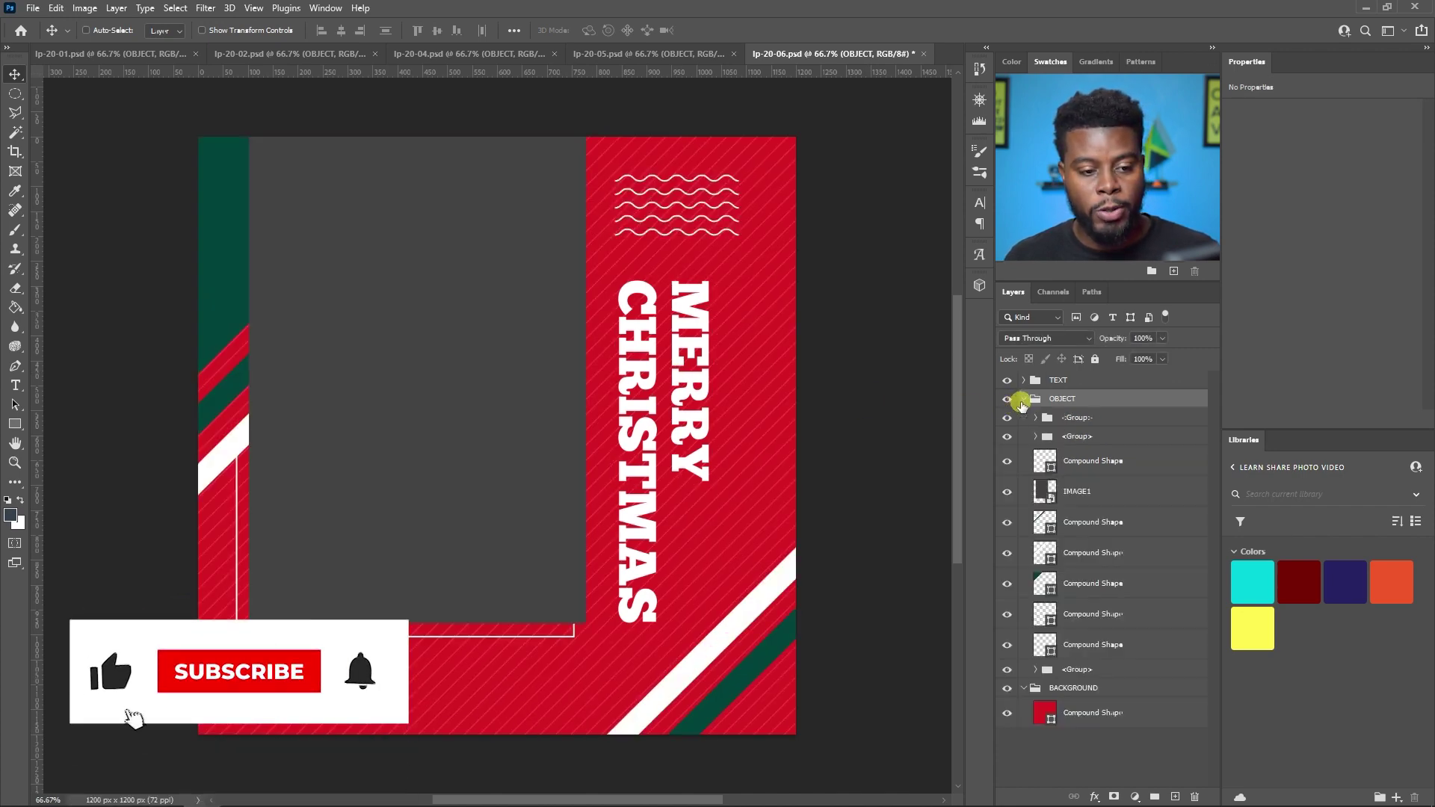
pyautogui.click(1008, 493)
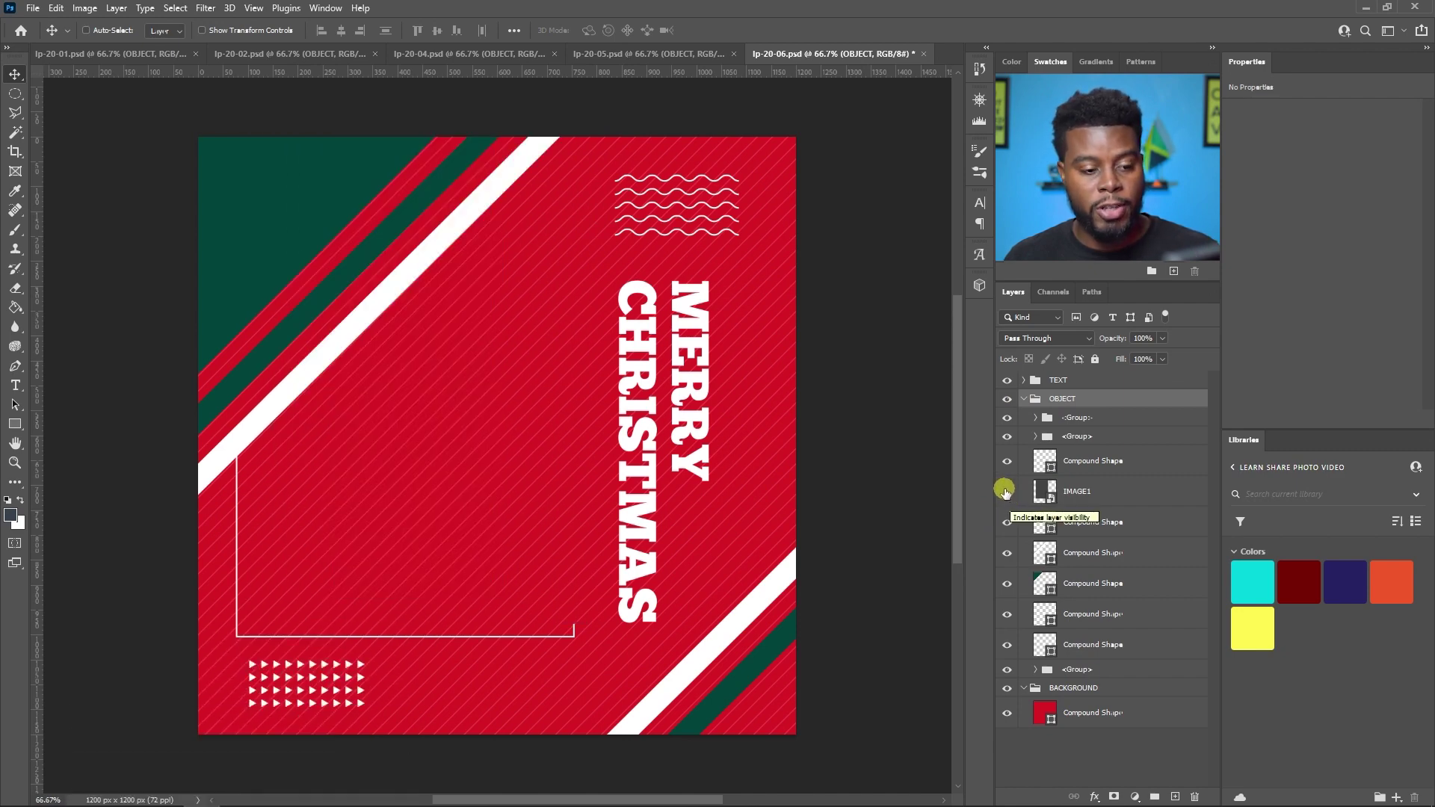
pyautogui.click(1007, 495)
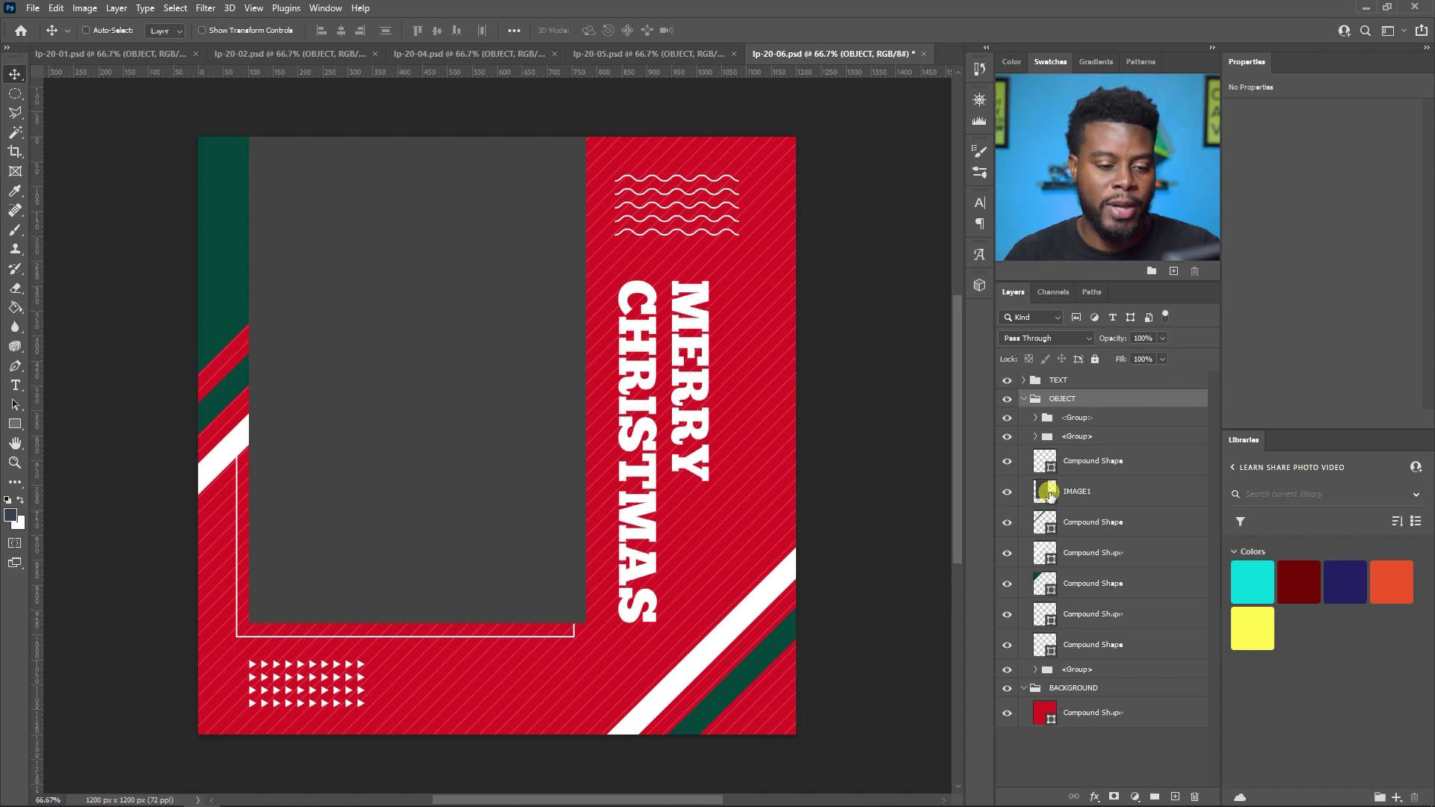
# Open the IMAGE1 smart object and place the woman-with-christmas-present photo above the PLACE YOUR IMAGE HERE layer.
pyautogui.click(1157, 491)
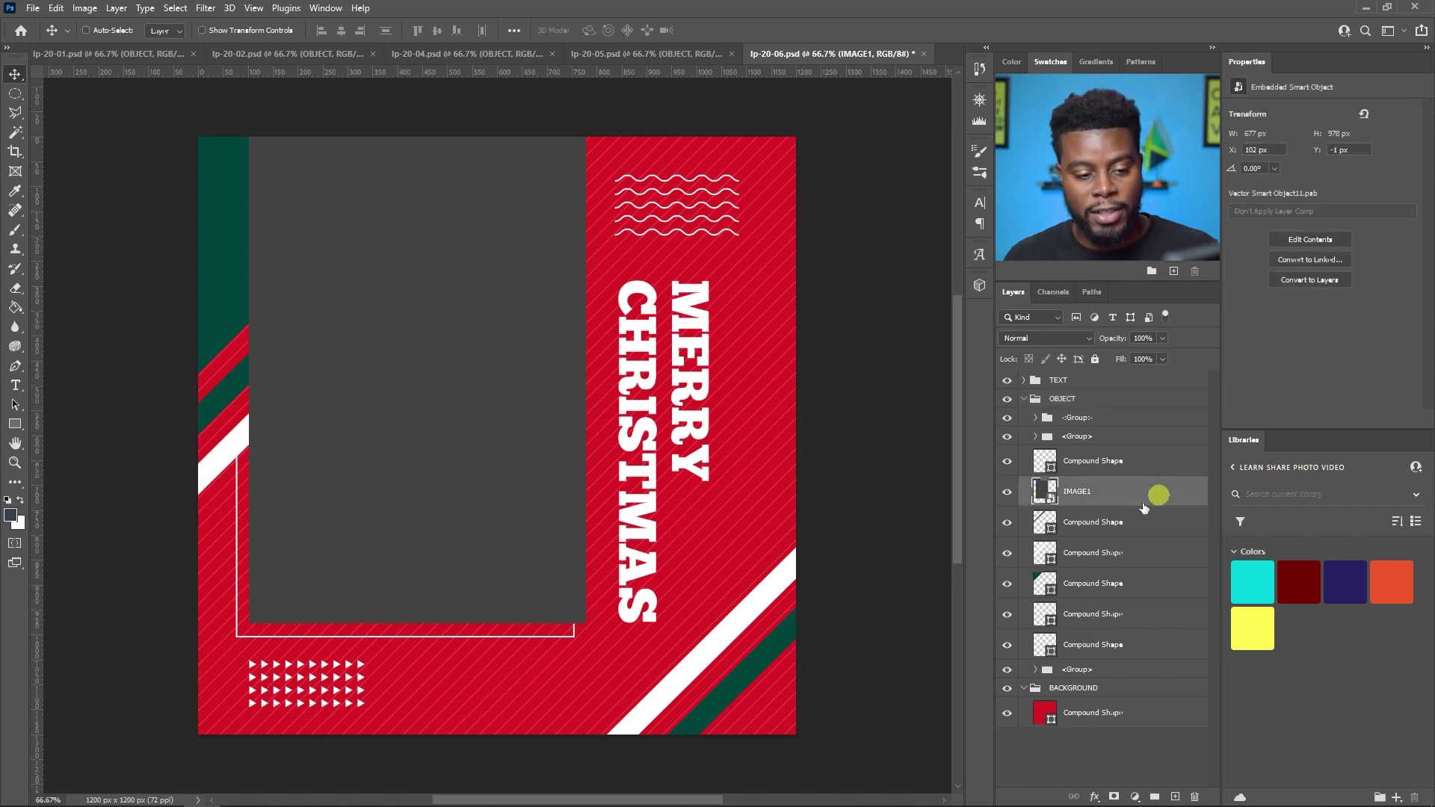
pyautogui.doubleClick(1048, 493)
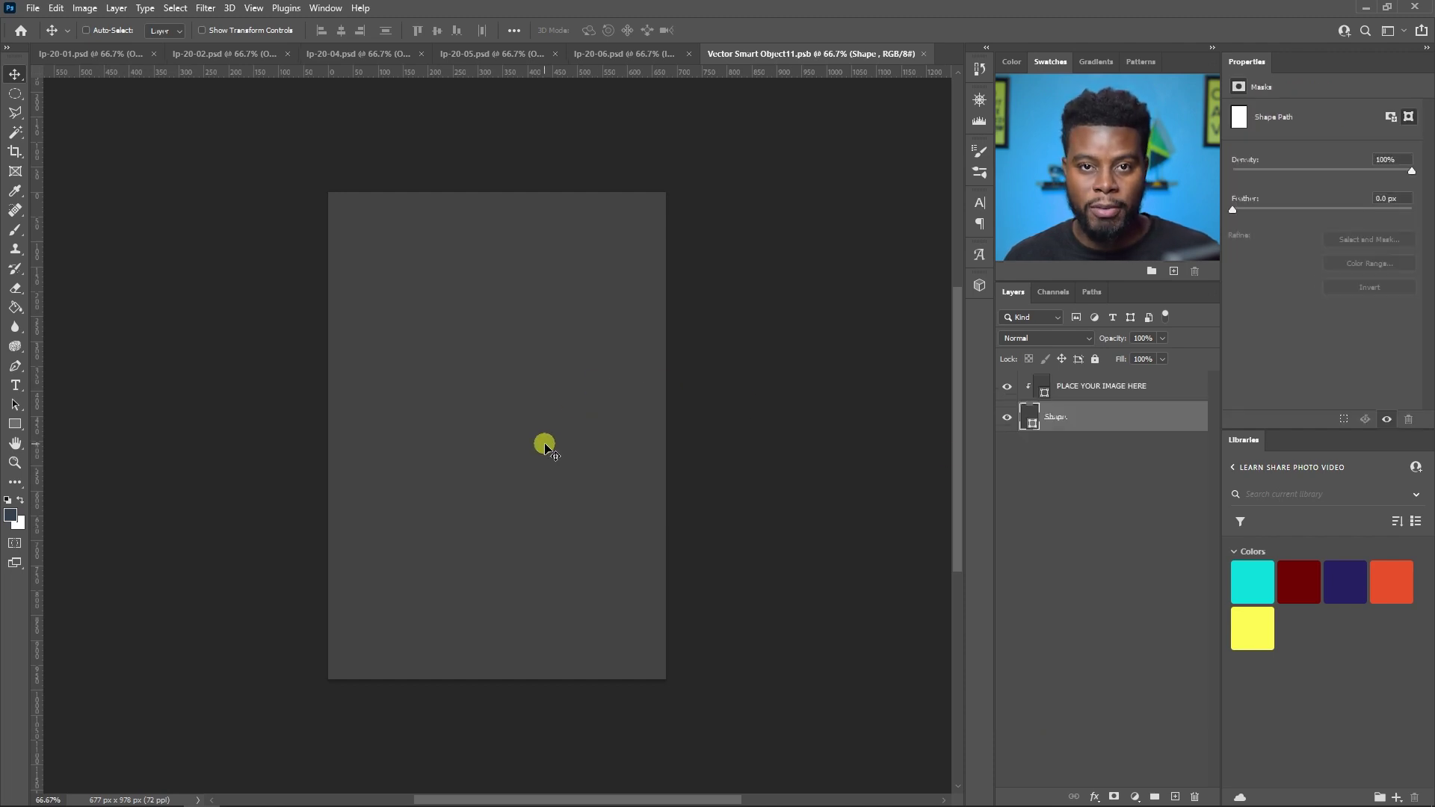
pyautogui.click(1178, 506)
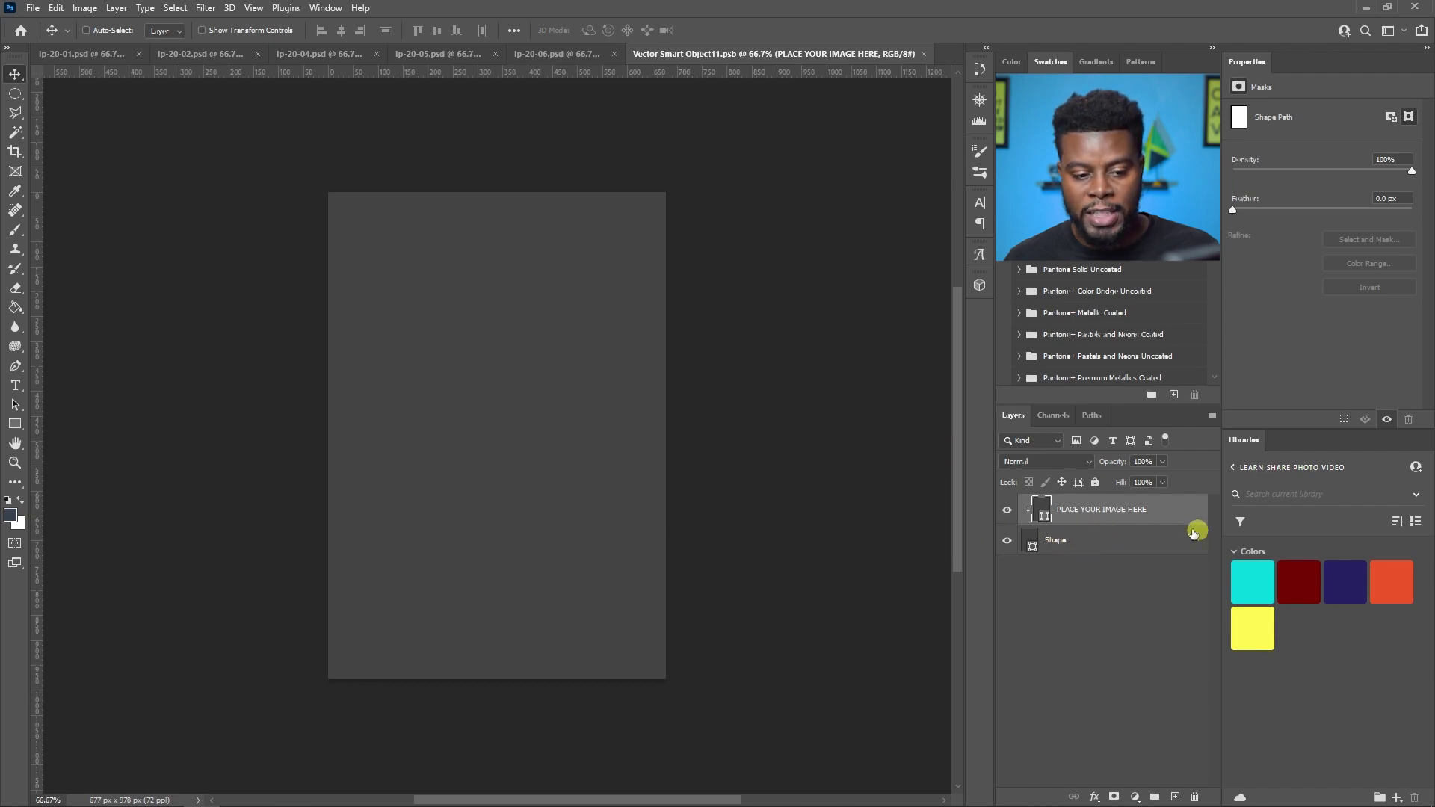
pyautogui.hotkey('alt', 'Tab')
pyautogui.moveTo(377, 440); pyautogui.dragTo(376, 437)
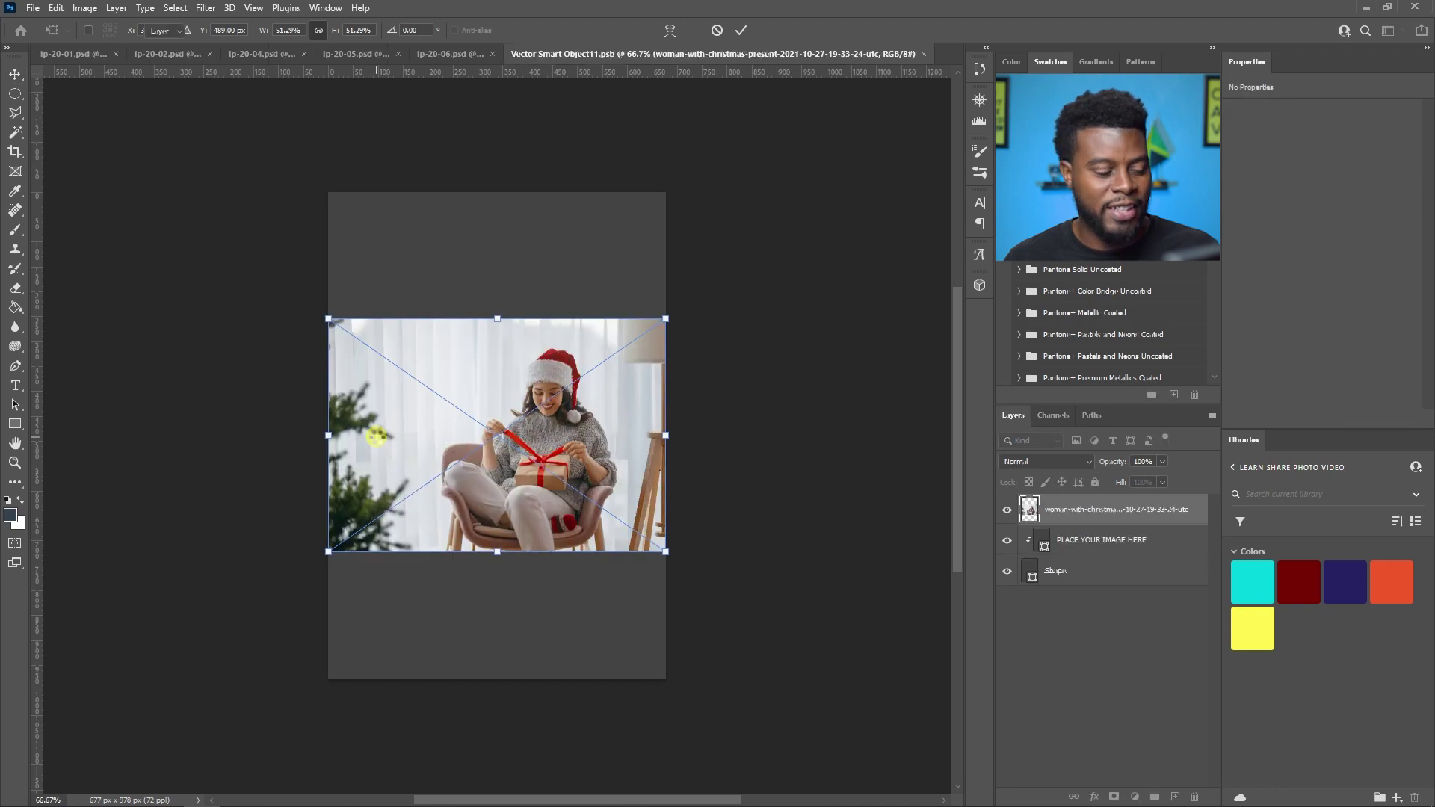
pyautogui.click(1072, 515)
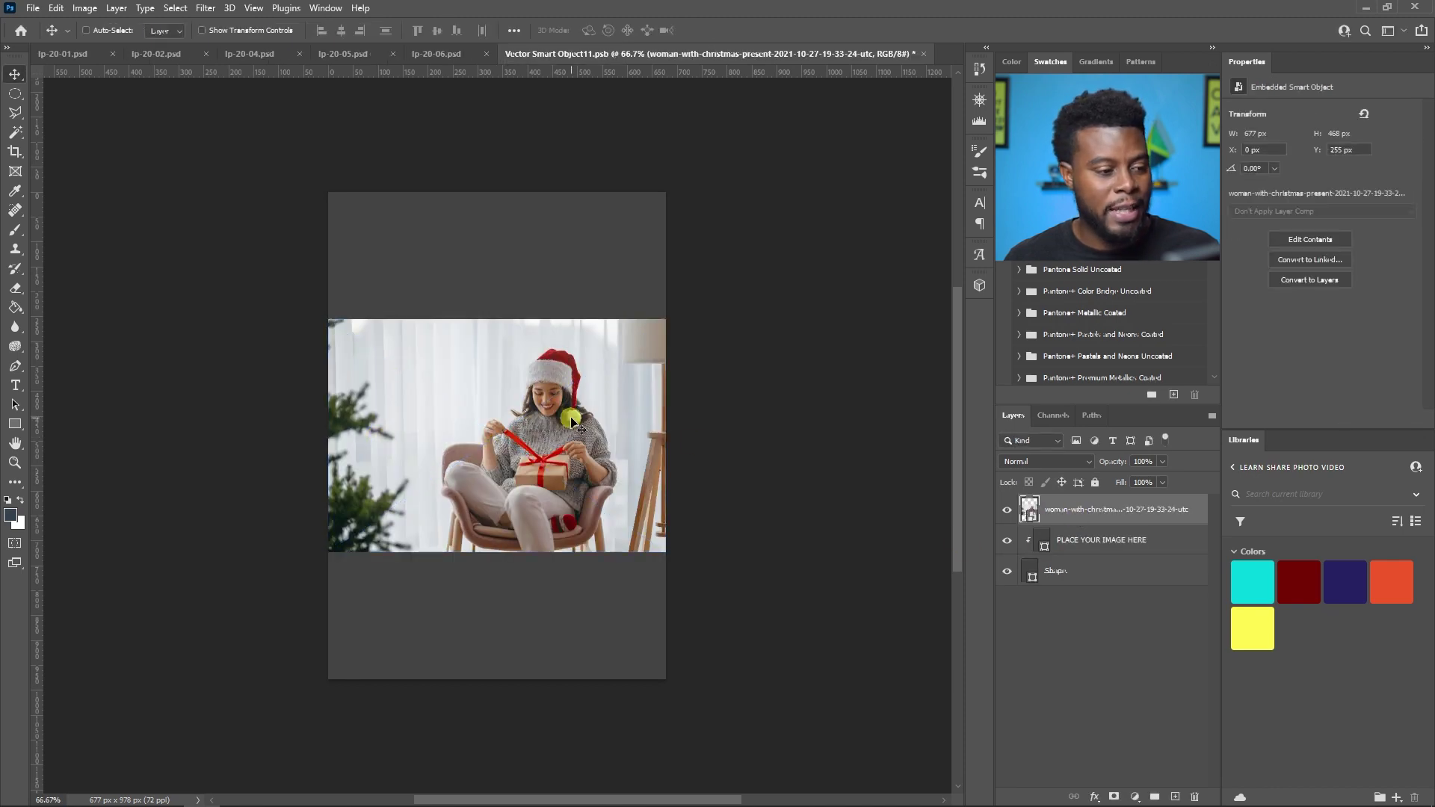
# Scale the placed photo to 111.29% and reposition it so the woman and gift are framed within the canvas.
pyautogui.hotkey('ctrl', 't')
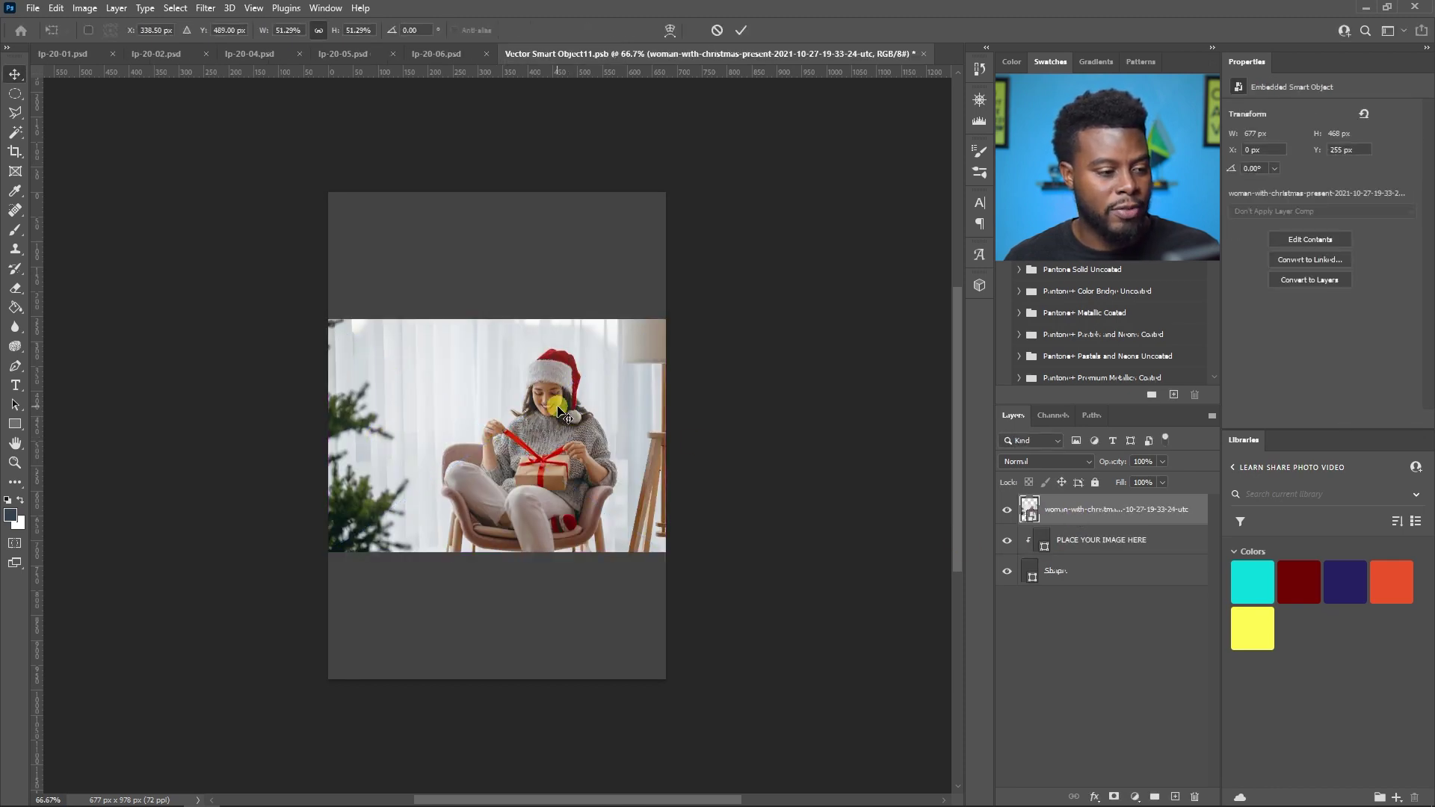
pyautogui.scroll(3, 514, 452)
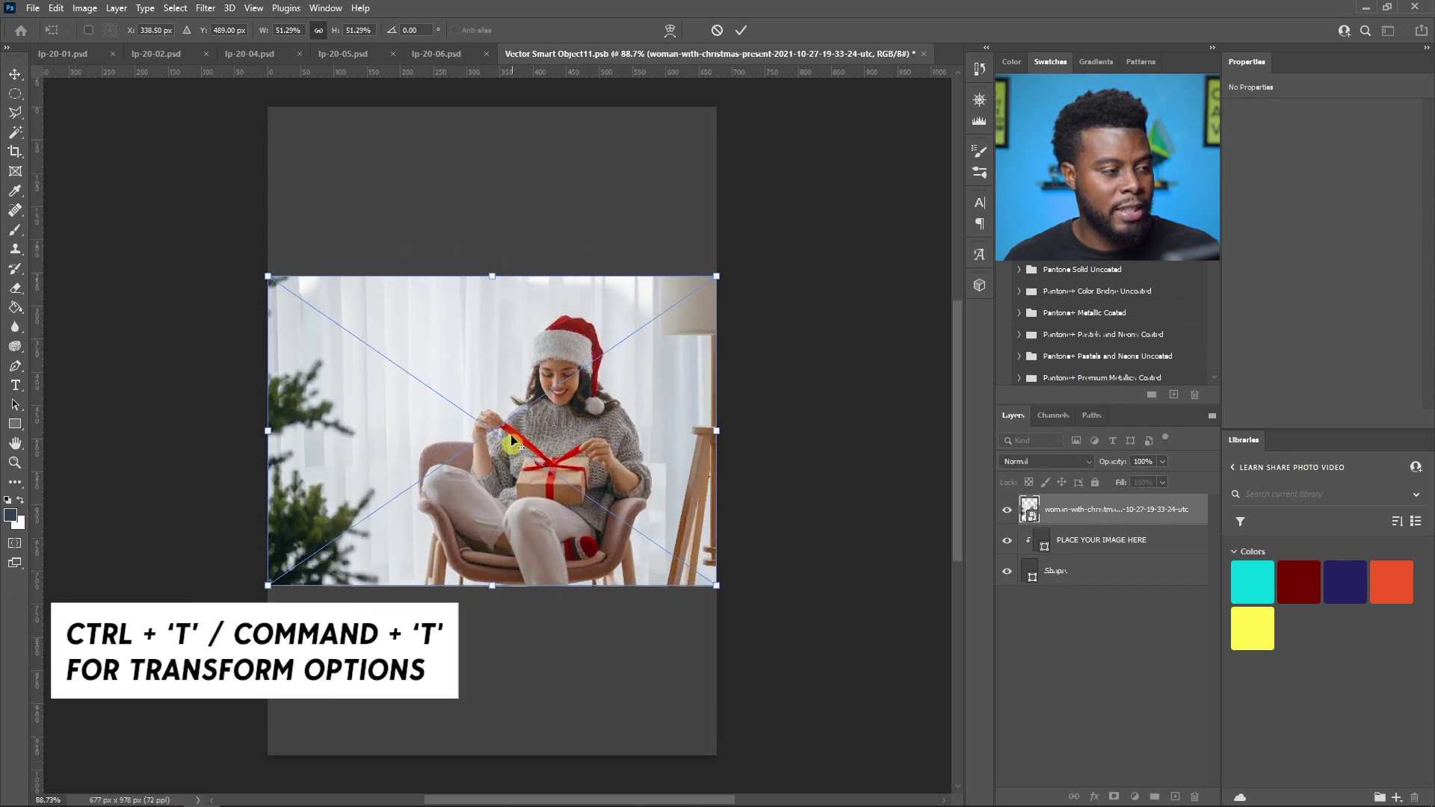
pyautogui.scroll(7, 291, 35)
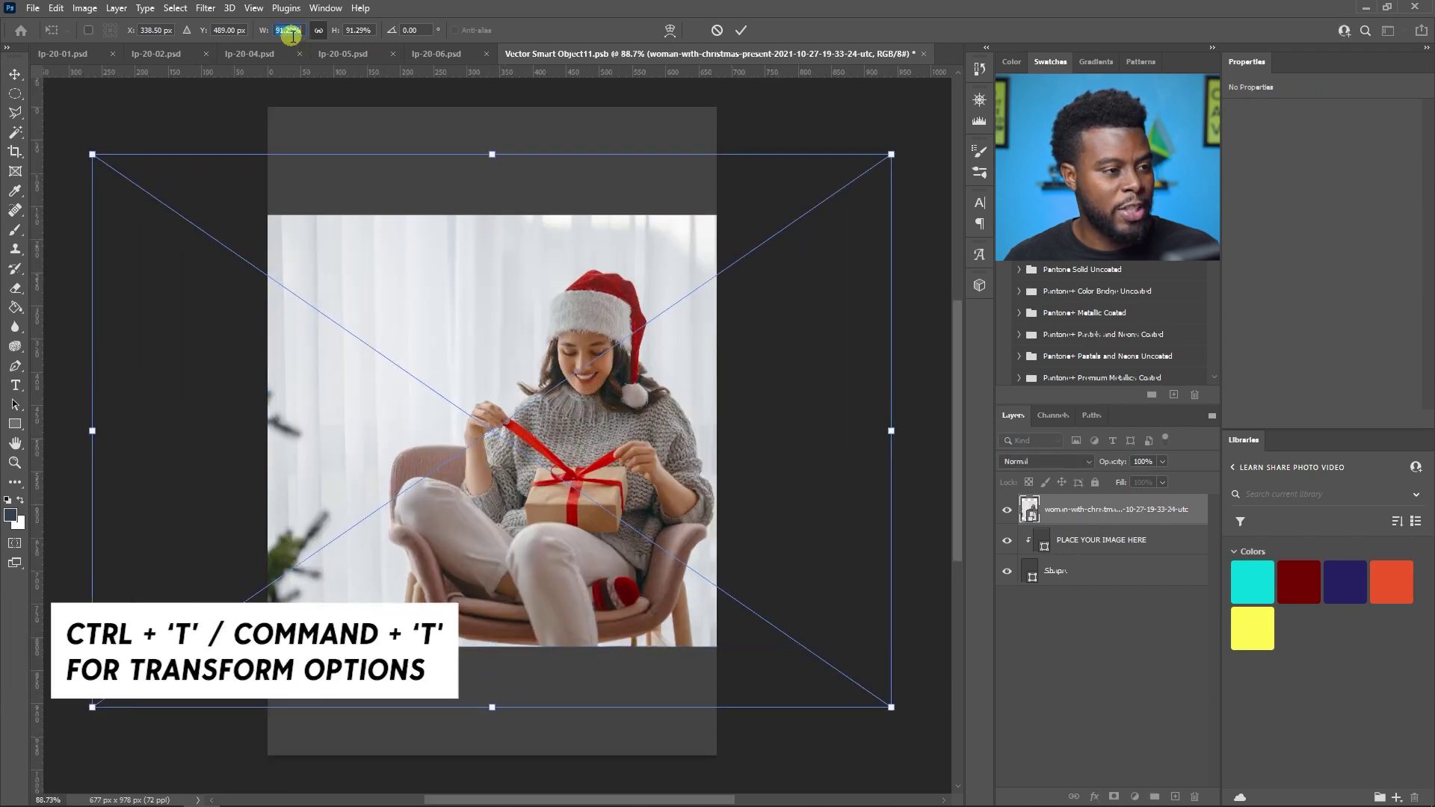
pyautogui.scroll(-1, 291, 34)
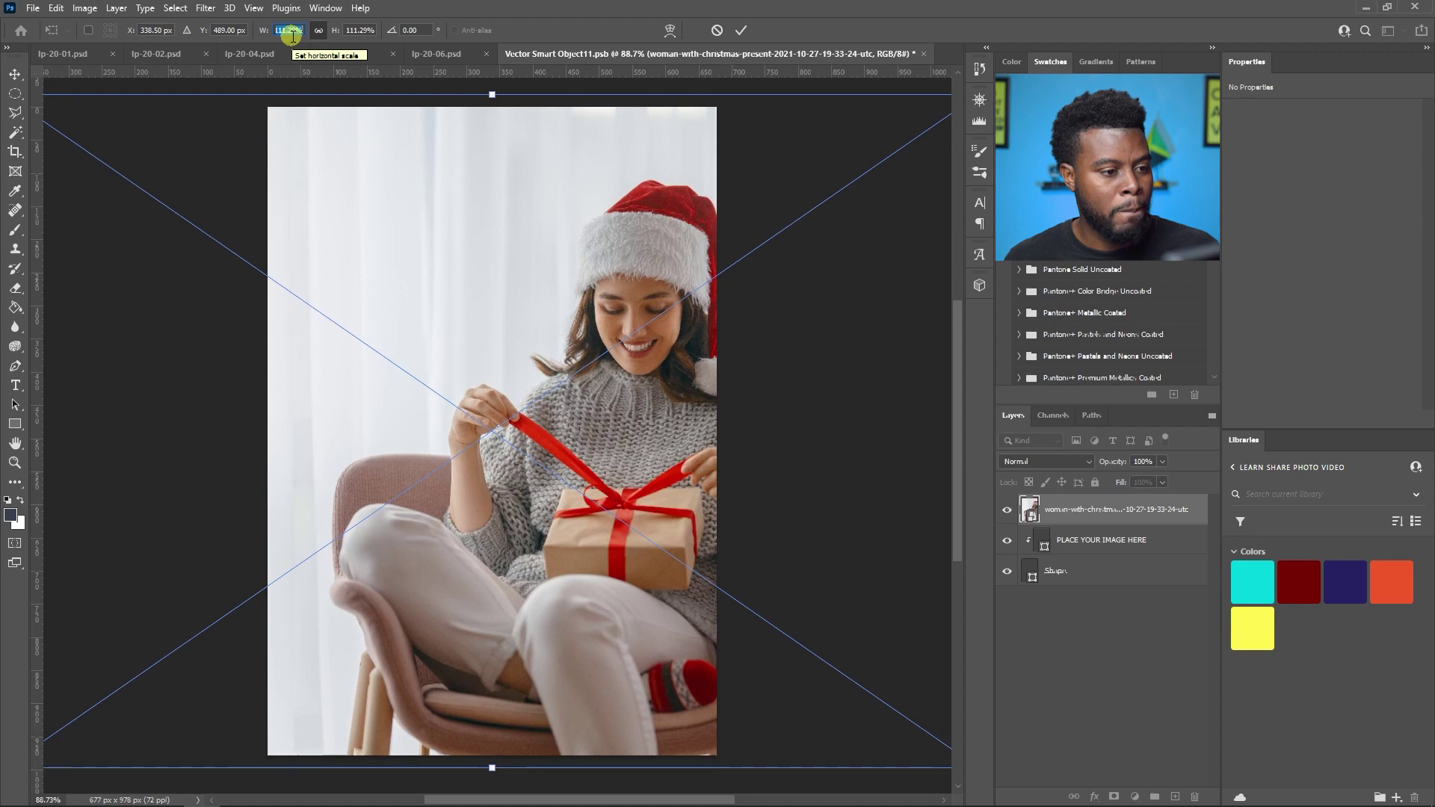
pyautogui.moveTo(783, 333); pyautogui.dragTo(693, 314)
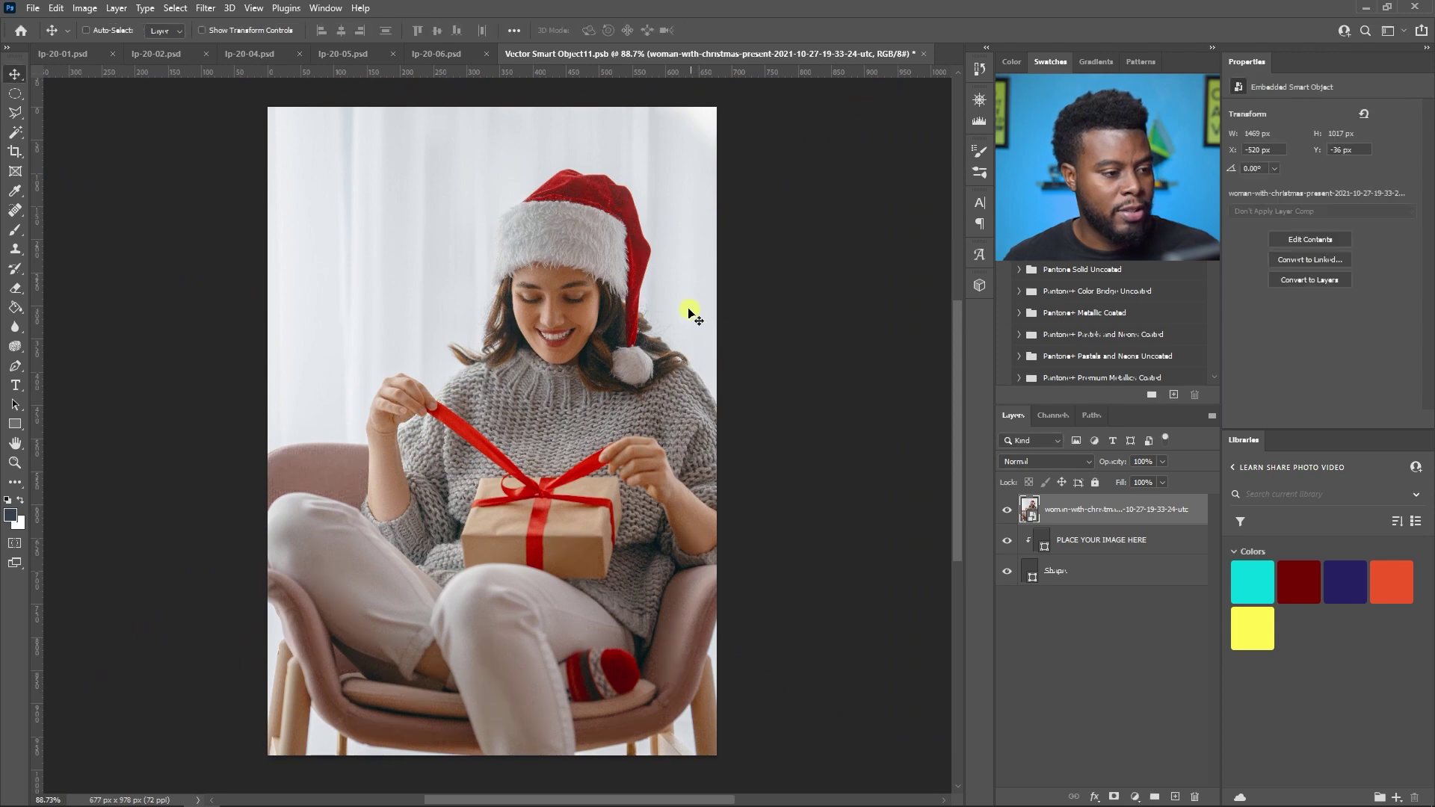
pyautogui.moveTo(680, 305); pyautogui.dragTo(663, 304)
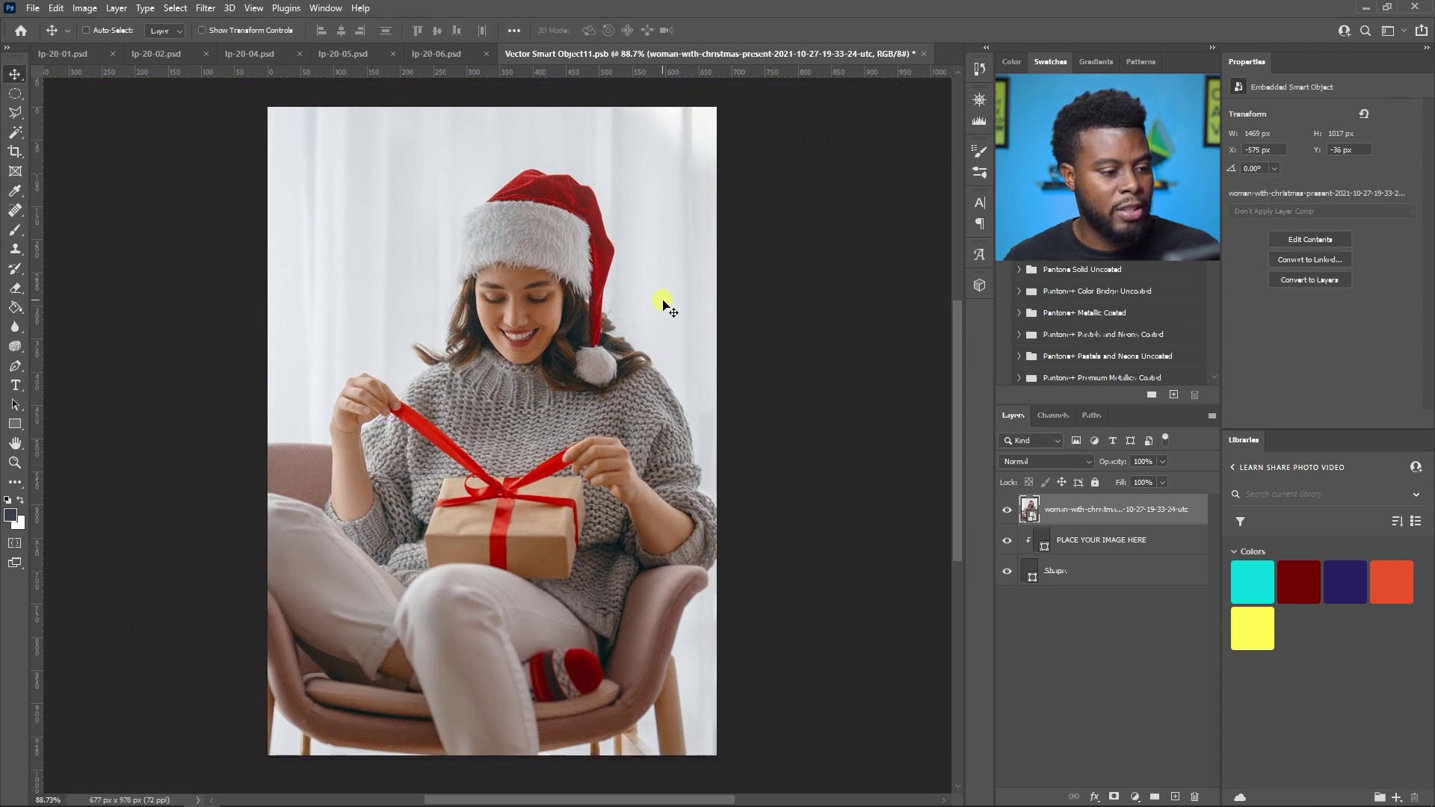
# Save and close the smart object to update the photo in the lp-20-06 template.
pyautogui.hotkey('ctrl', 's')
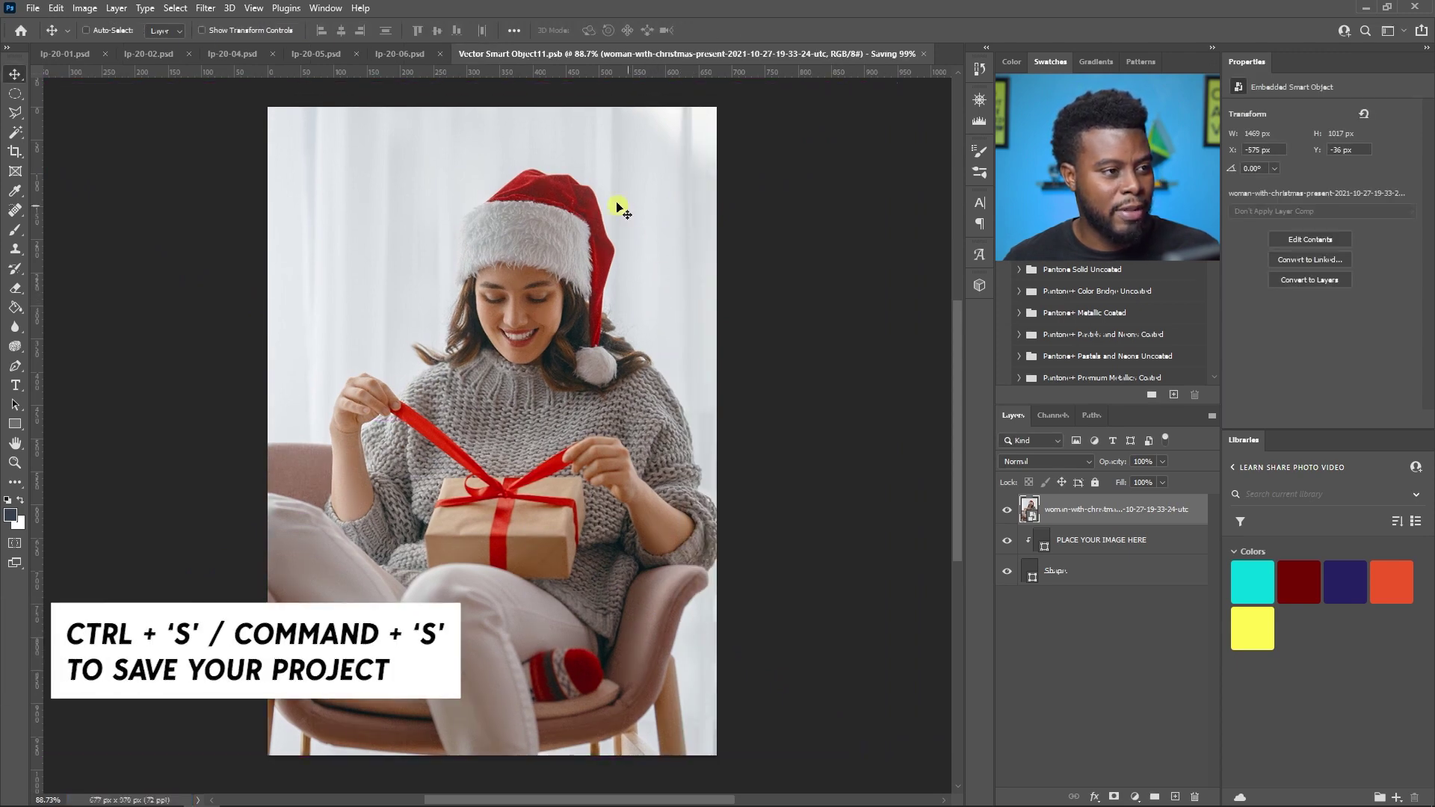
pyautogui.click(925, 53)
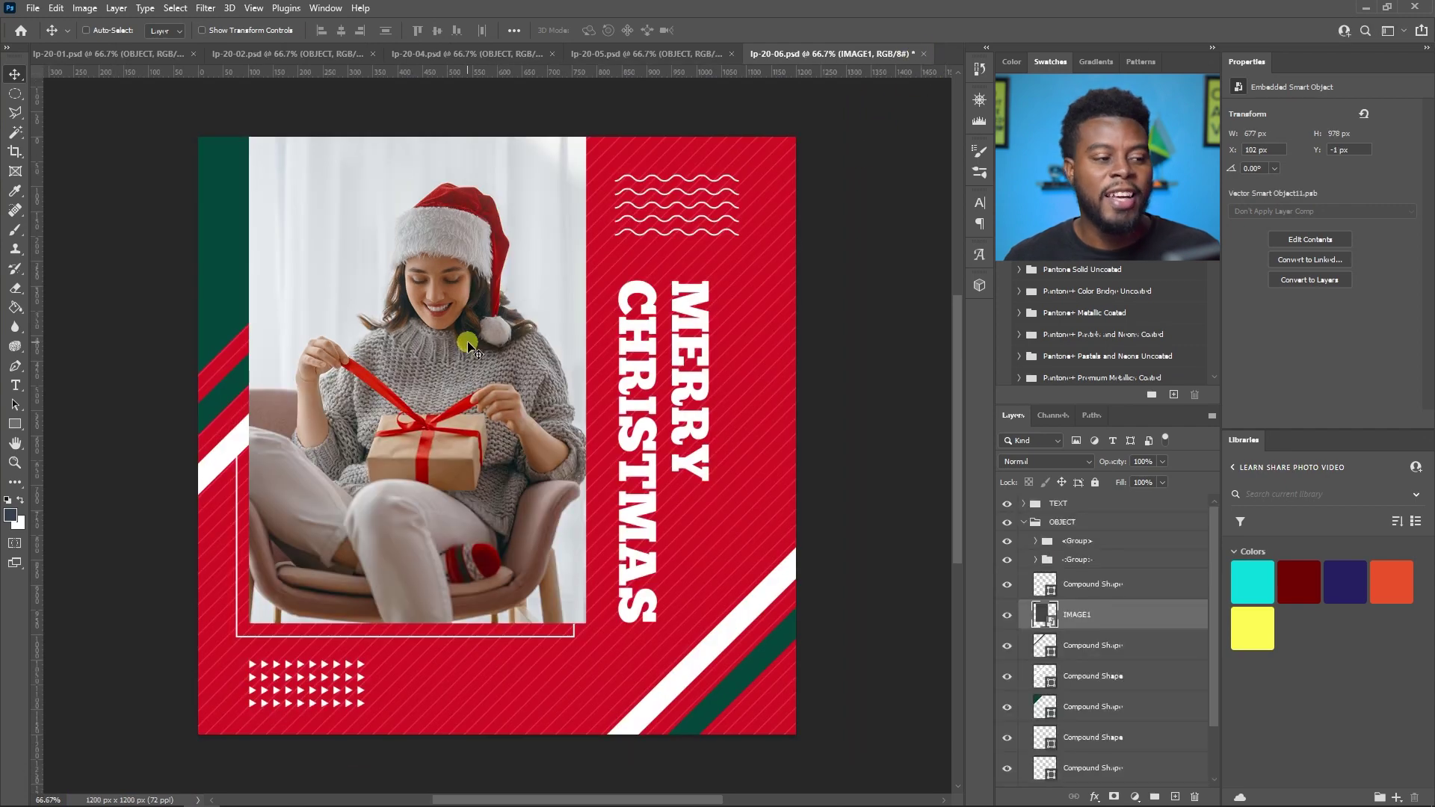
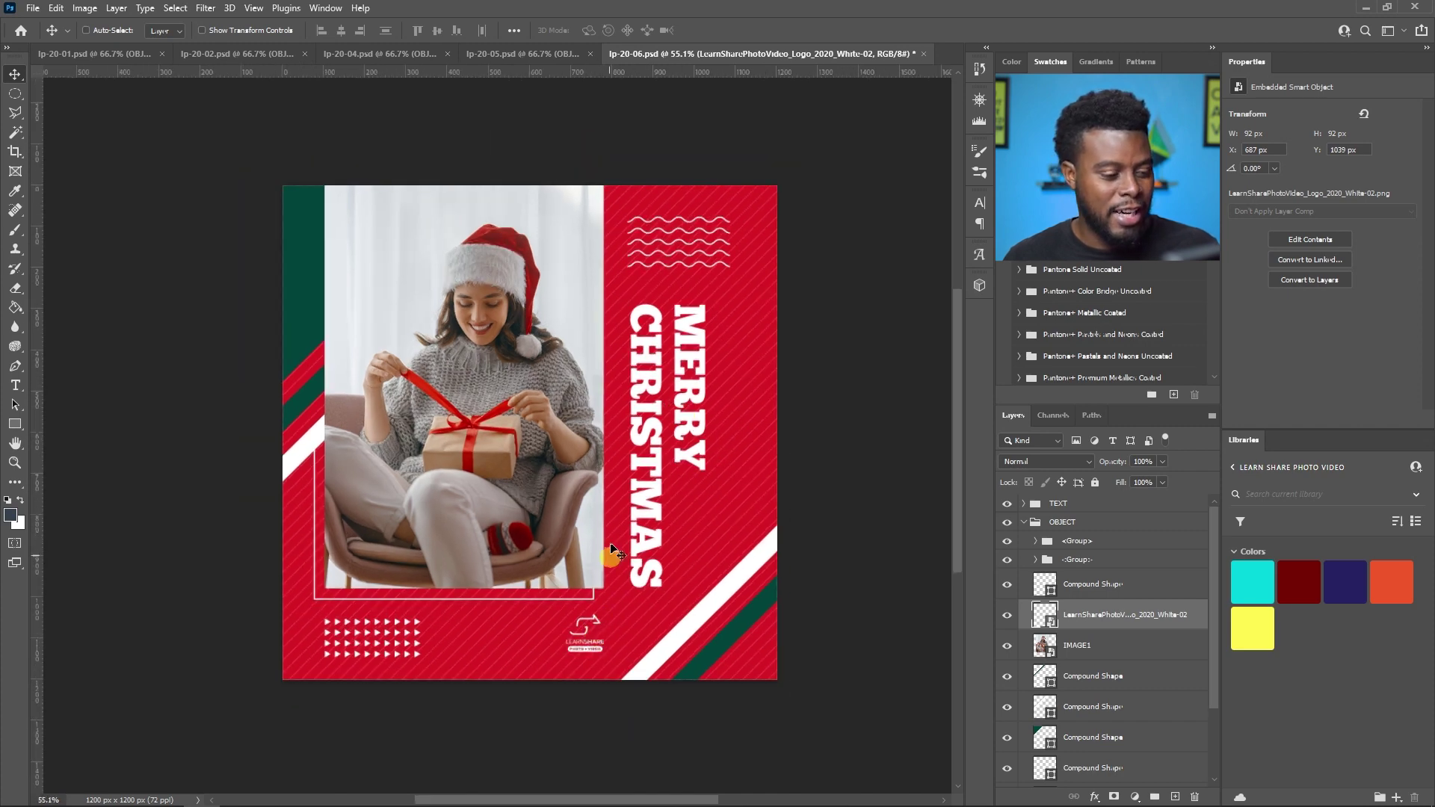
# Save the design as a new Photoshop file named "LSPV 071 Christmas Social Media 01" with Maximize Compatibility on.
pyautogui.scroll(2, 587, 471)
pyautogui.scroll(1, 588, 472)
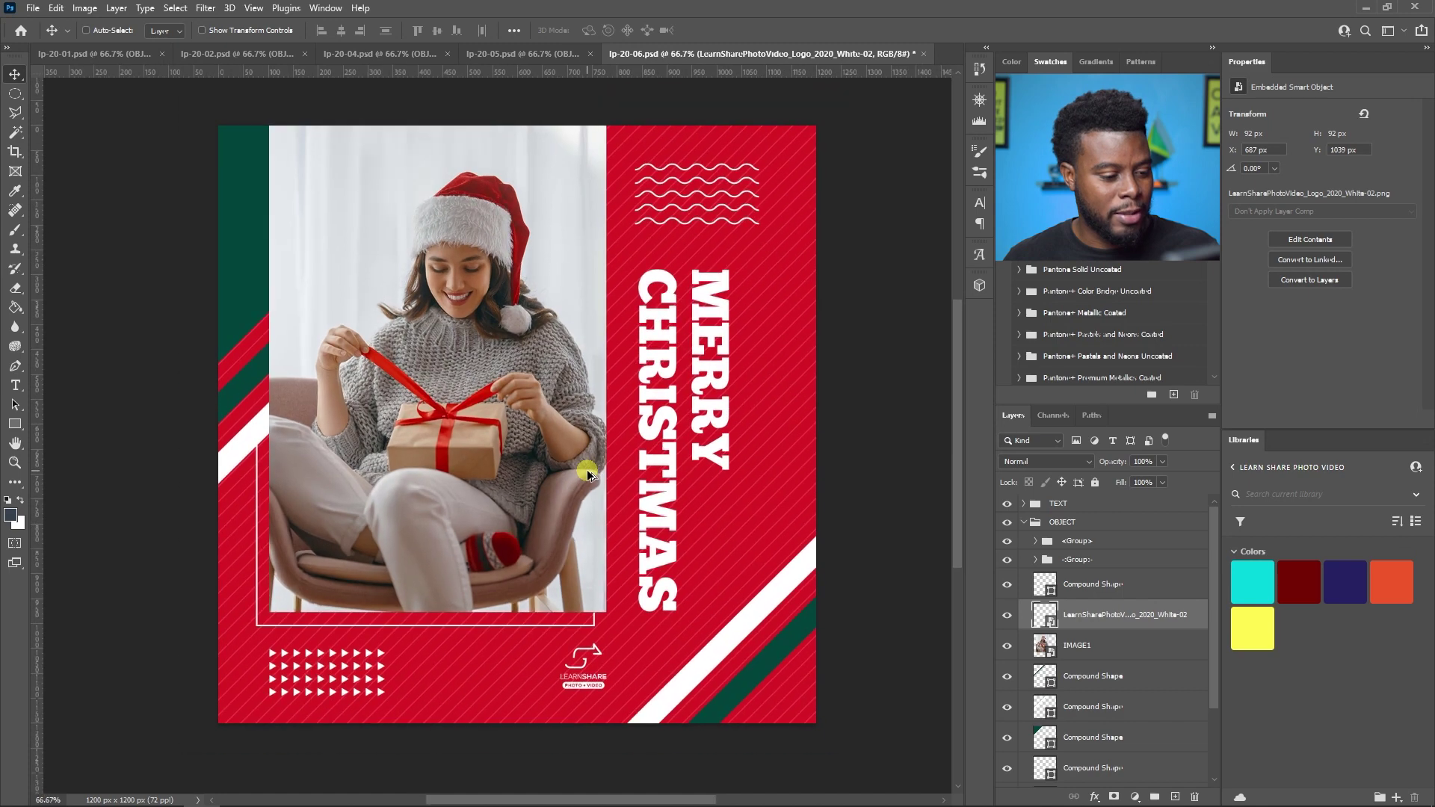
pyautogui.click(32, 9)
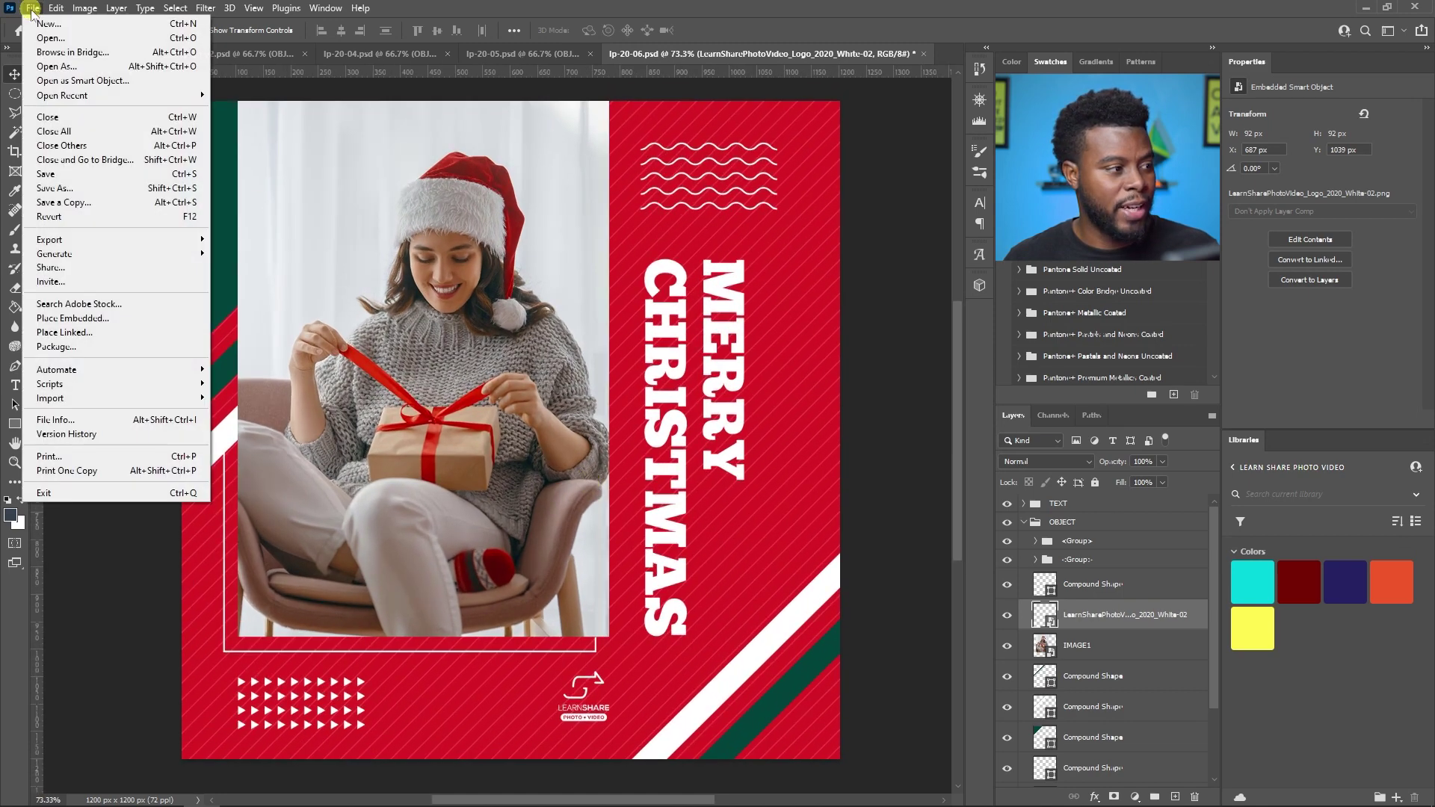
pyautogui.click(116, 187)
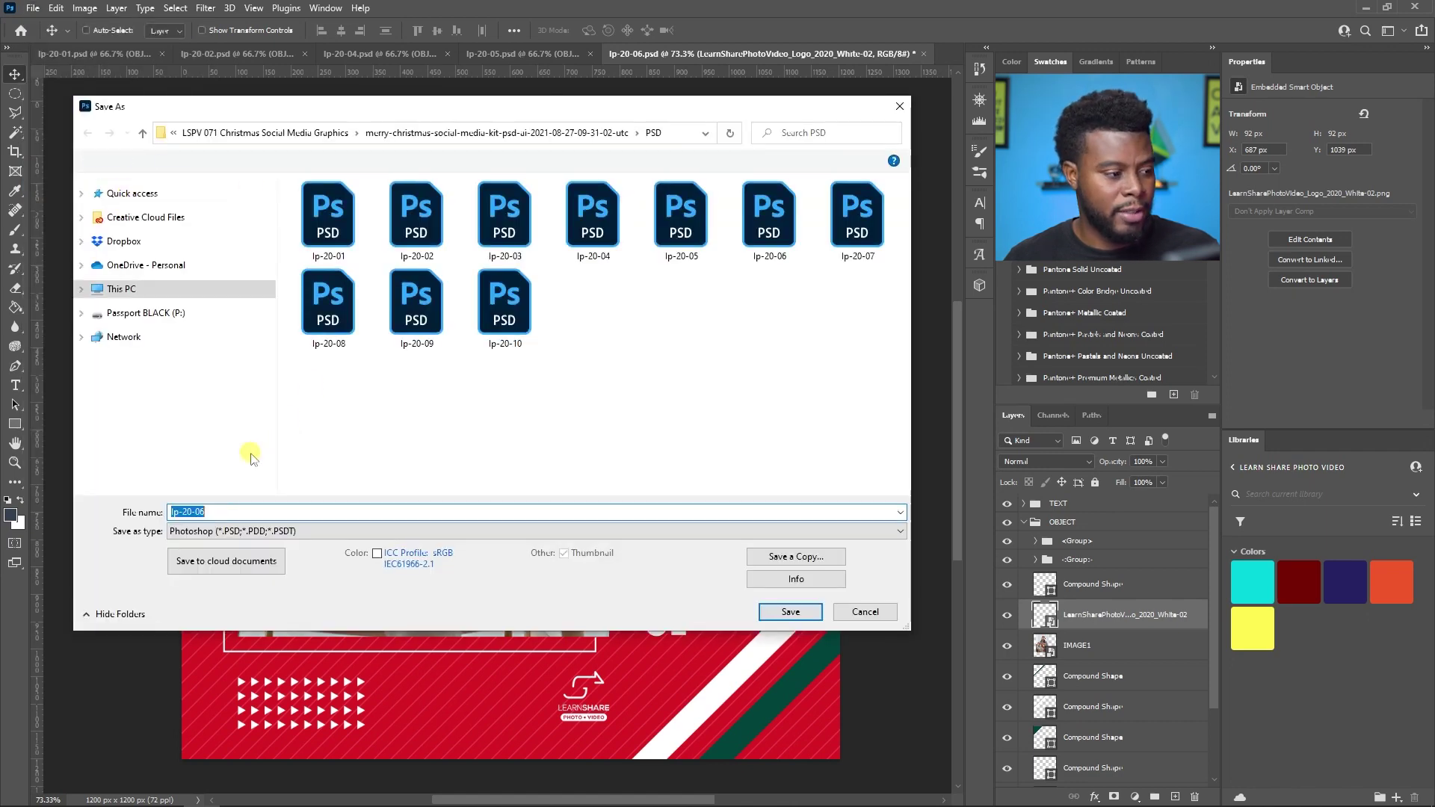
pyautogui.write('L')
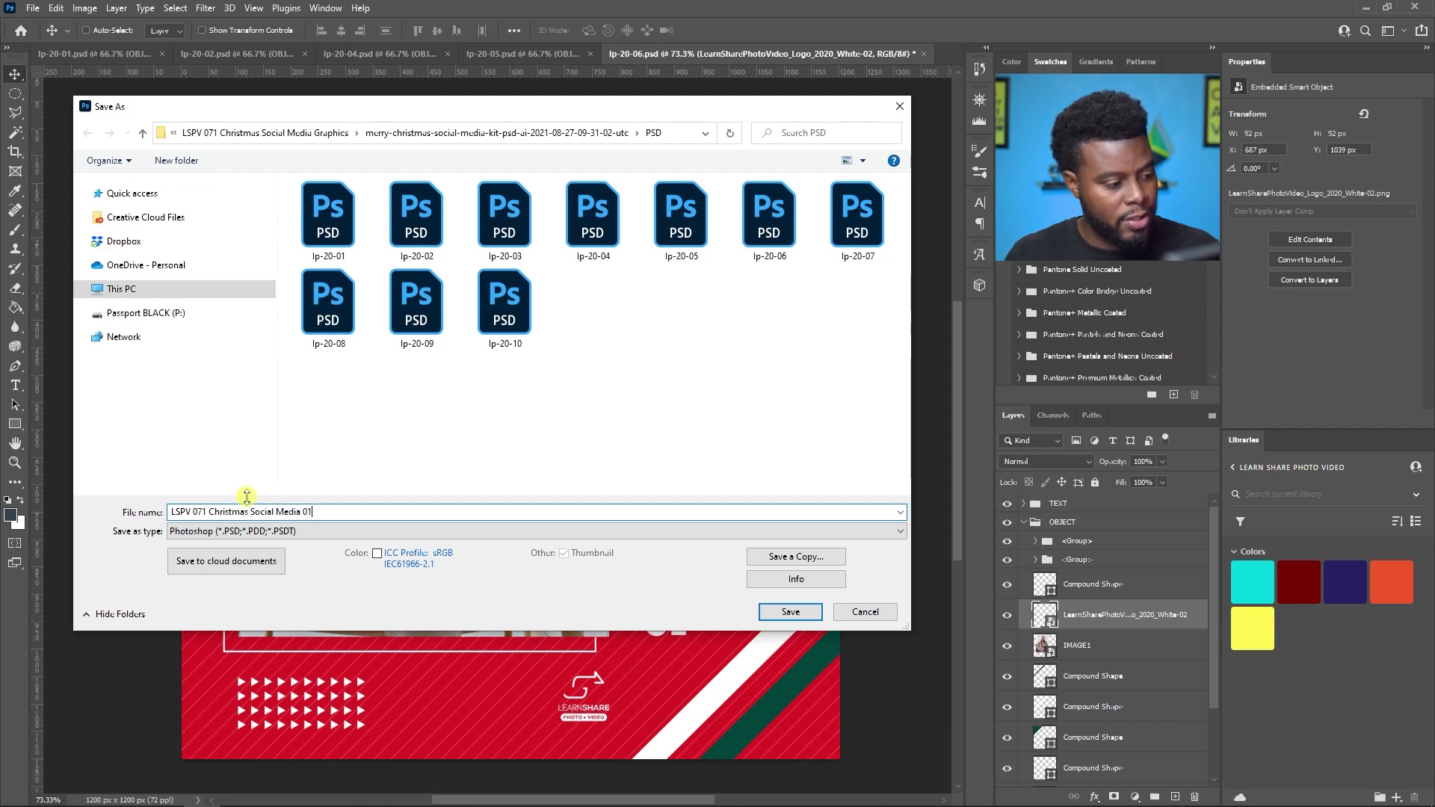
pyautogui.click(805, 612)
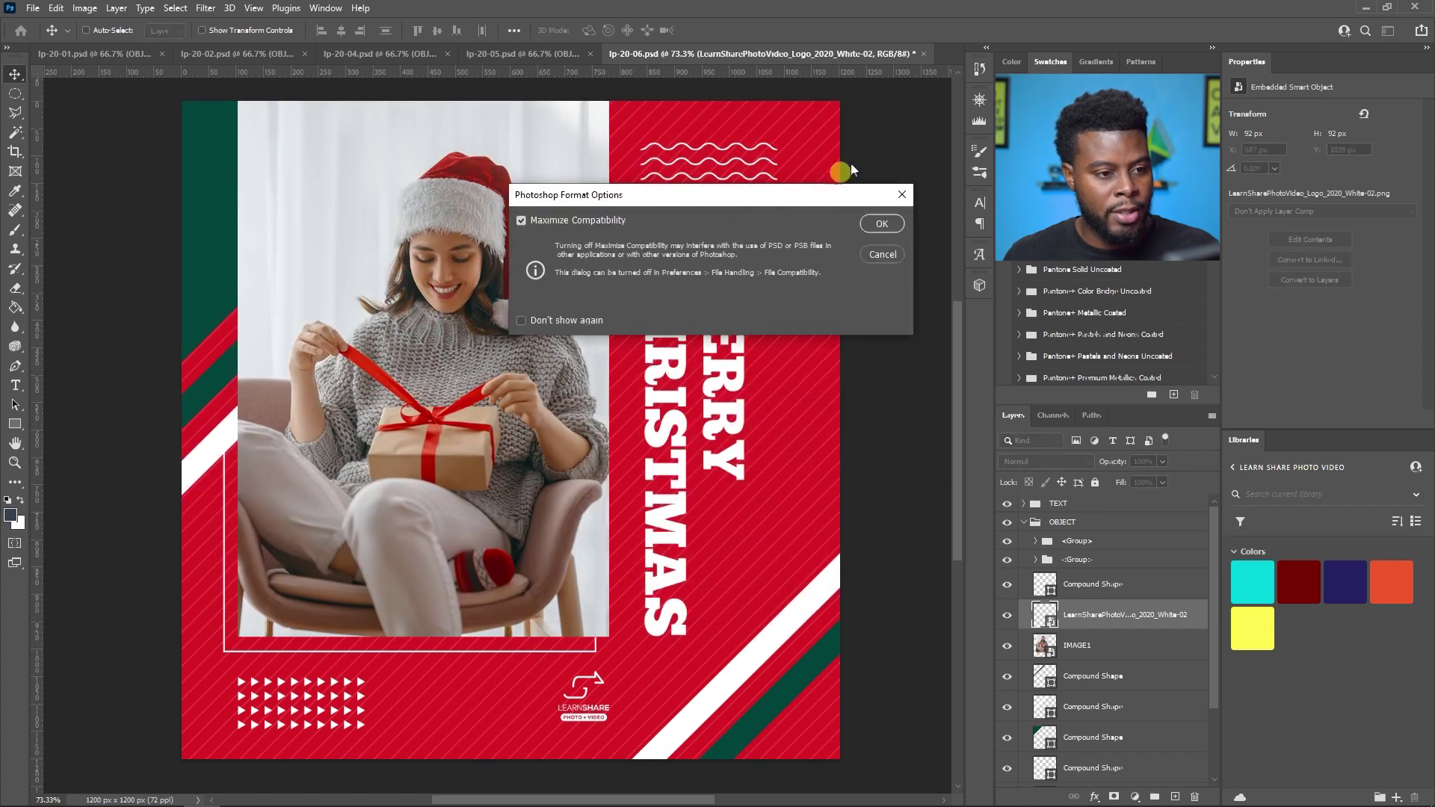
pyautogui.click(883, 227)
# Save a copy of the design as a JPEG named "LSPV 071 Christmas Social Media 01 copy" at quality 12 (Maximum), Baseline ("Standard").
pyautogui.click(33, 9)
pyautogui.click(111, 202)
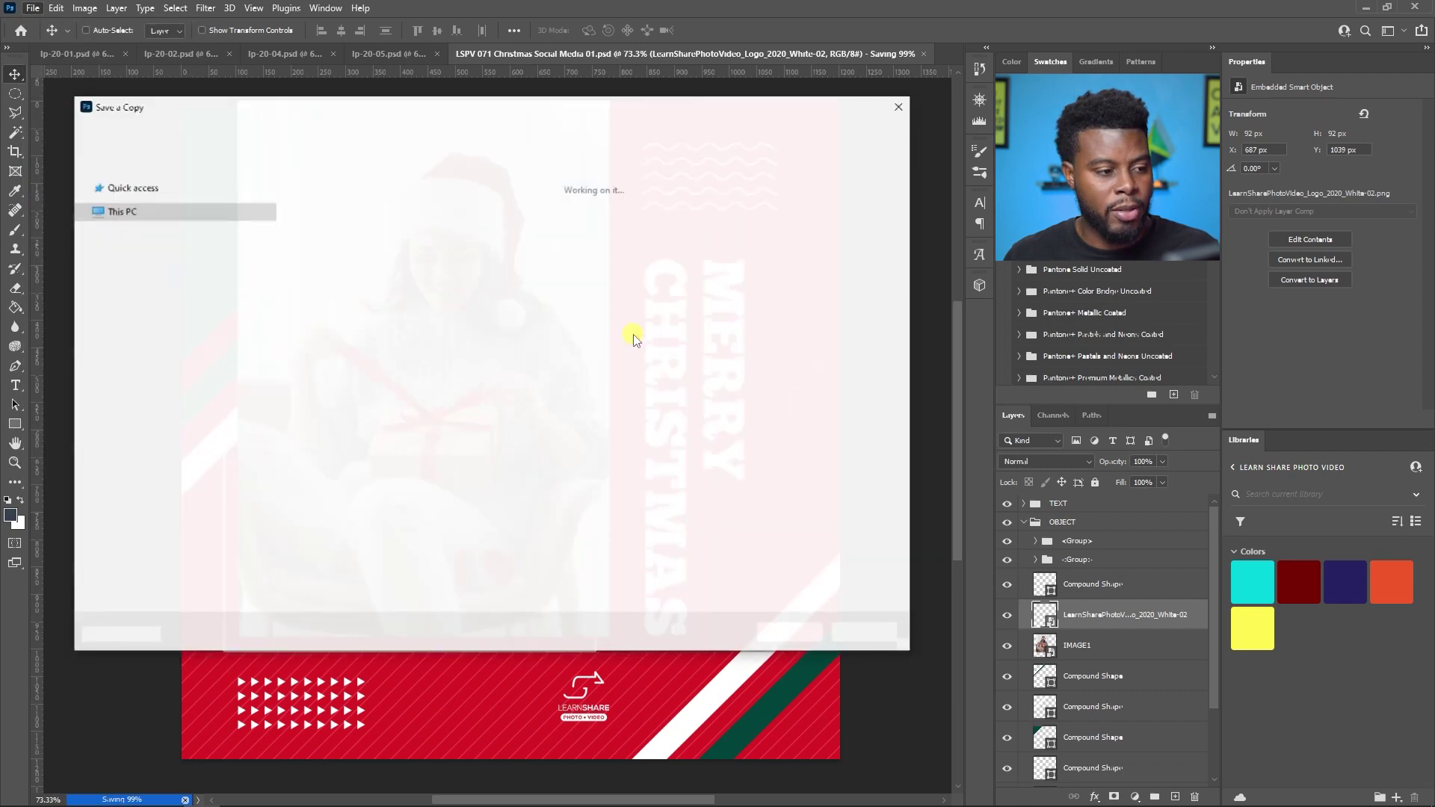
pyautogui.click(527, 535)
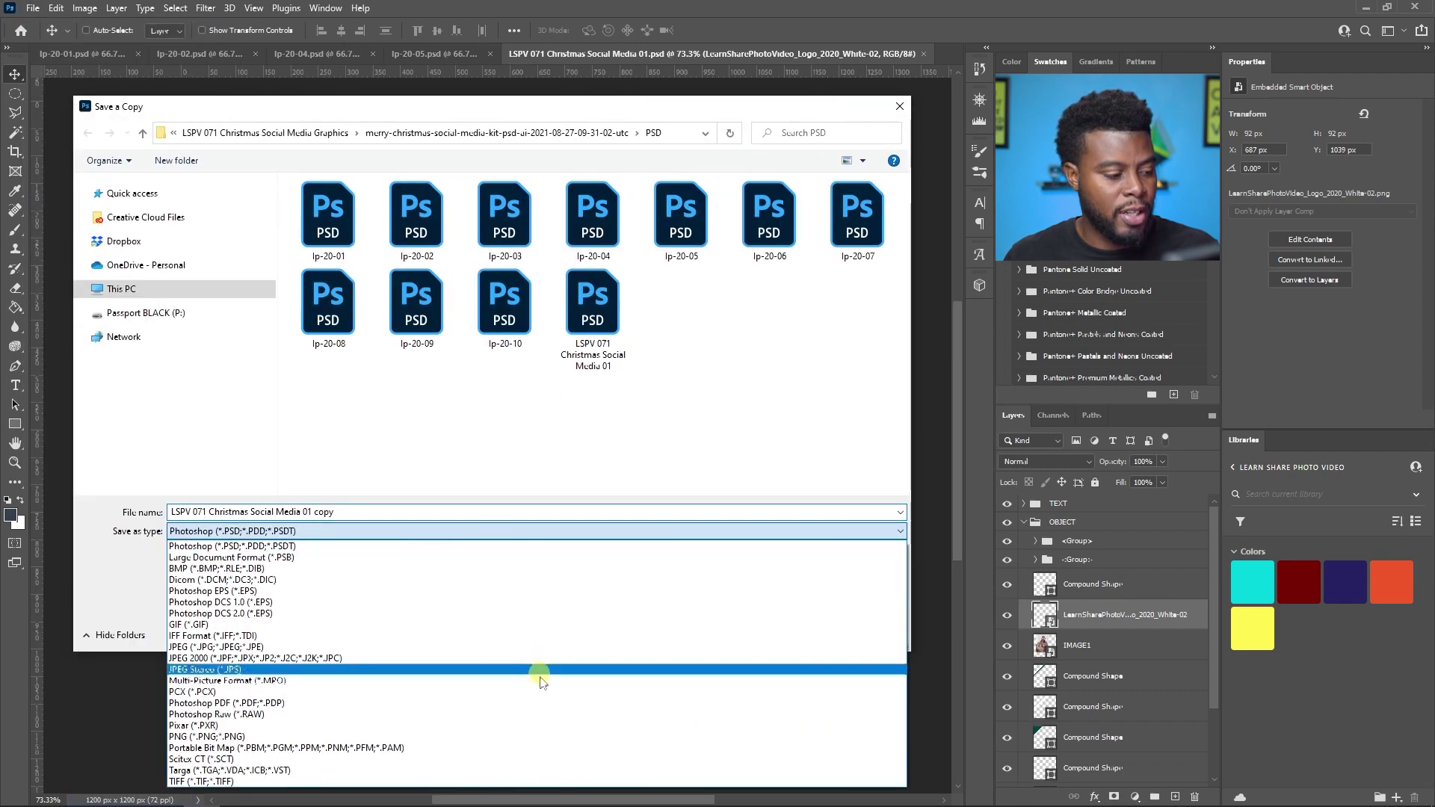
pyautogui.click(545, 667)
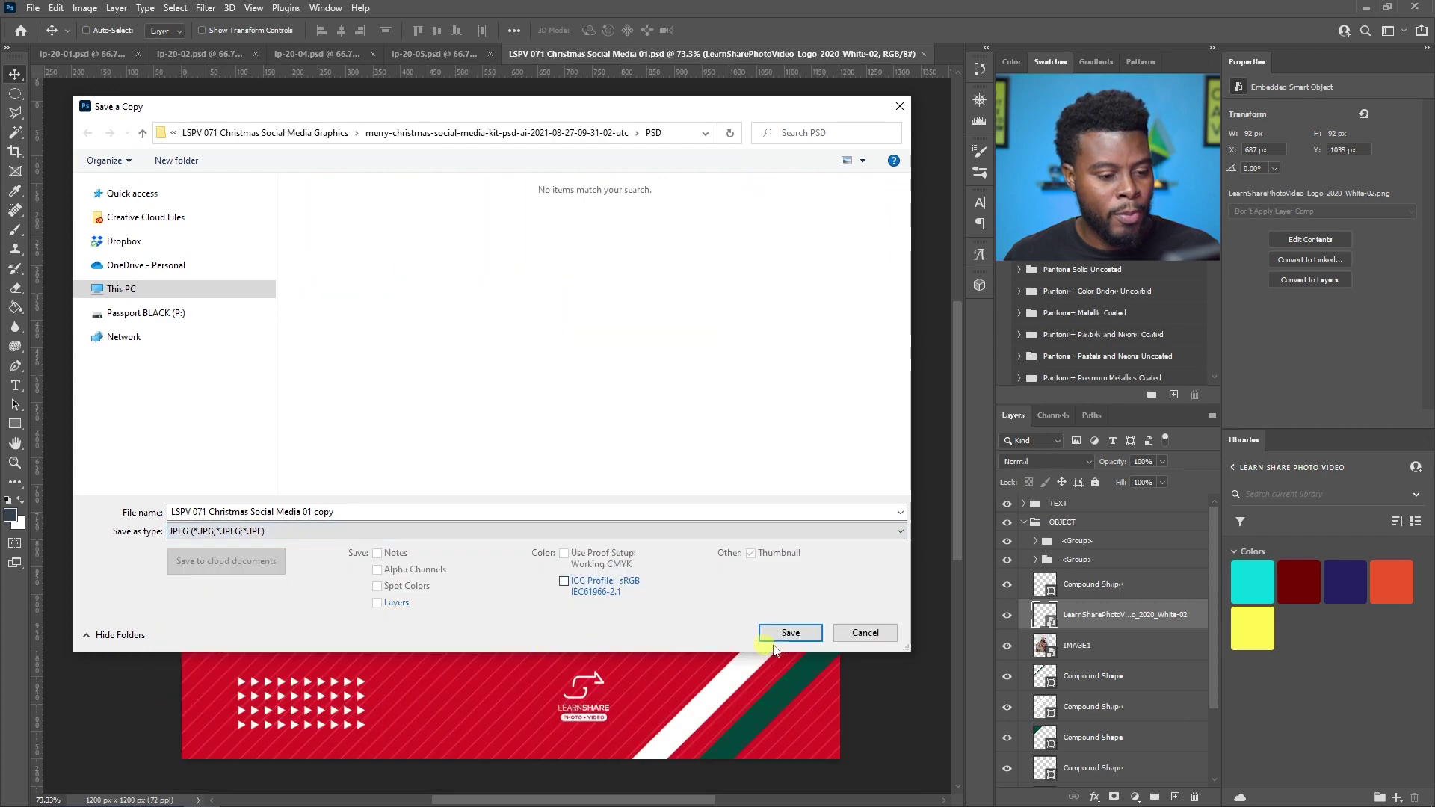
pyautogui.click(792, 632)
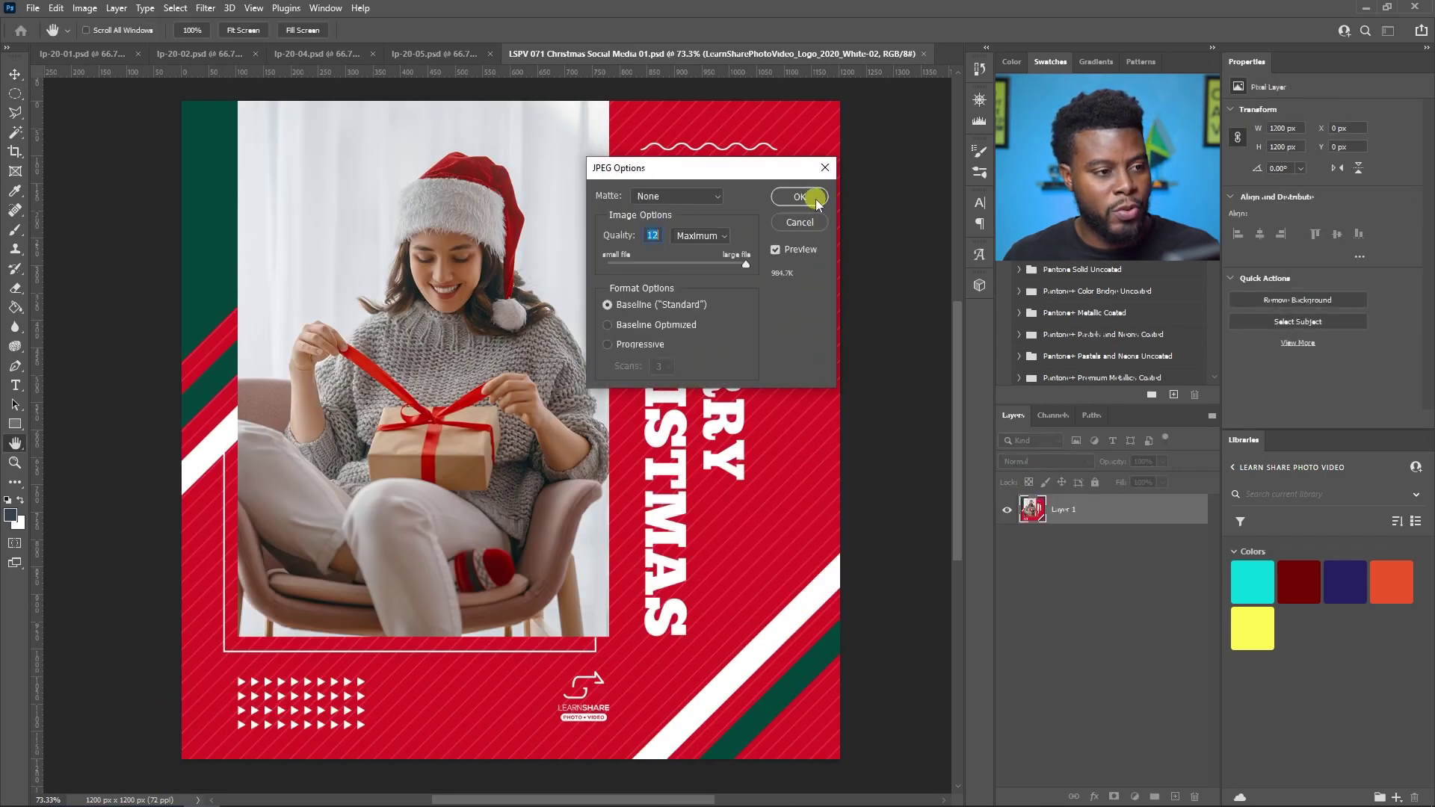
pyautogui.click(815, 199)
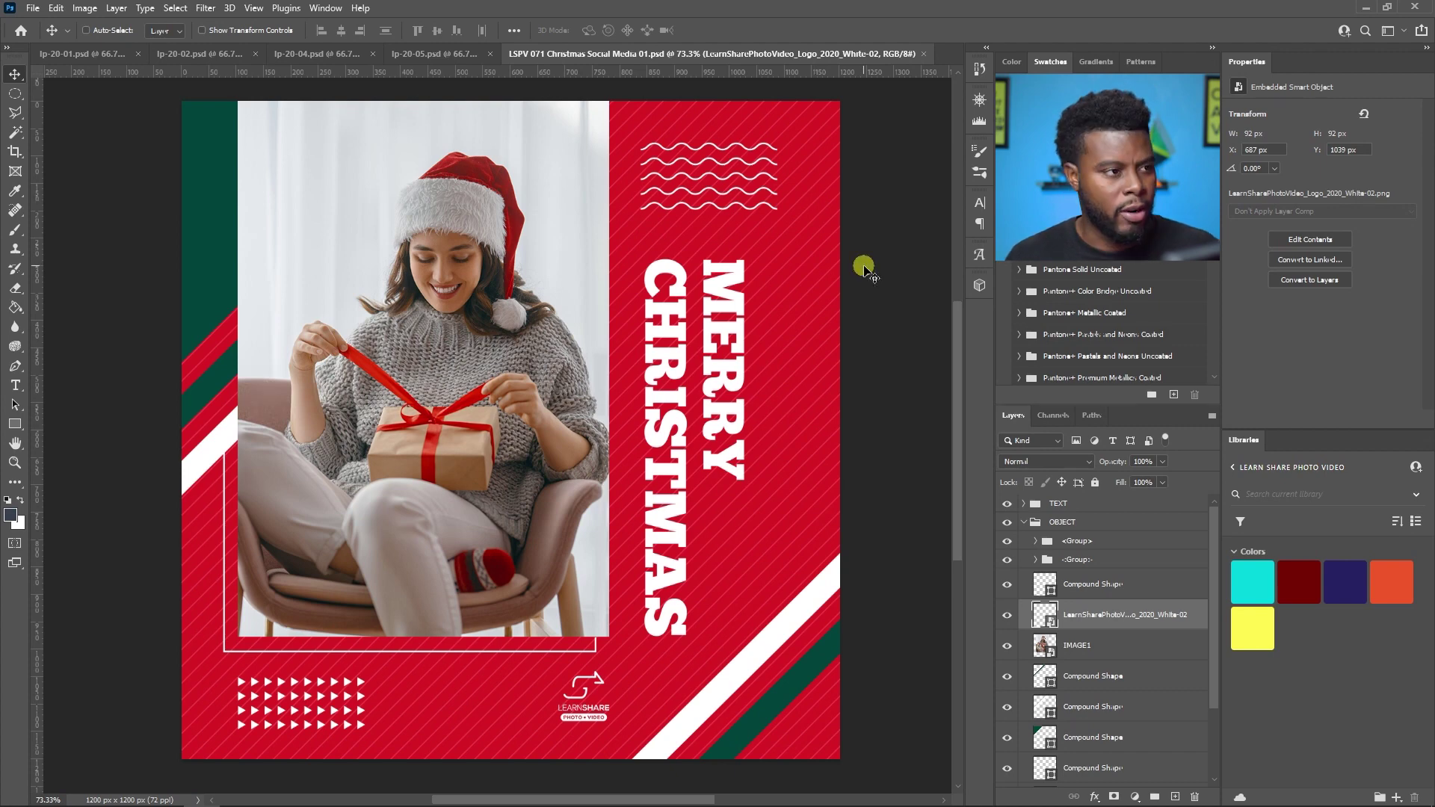
# Switch to the lp-20-02 template and select the IMAGE1 layer in its OBJECT group, enlarging the layer list.
pyautogui.click(438, 54)
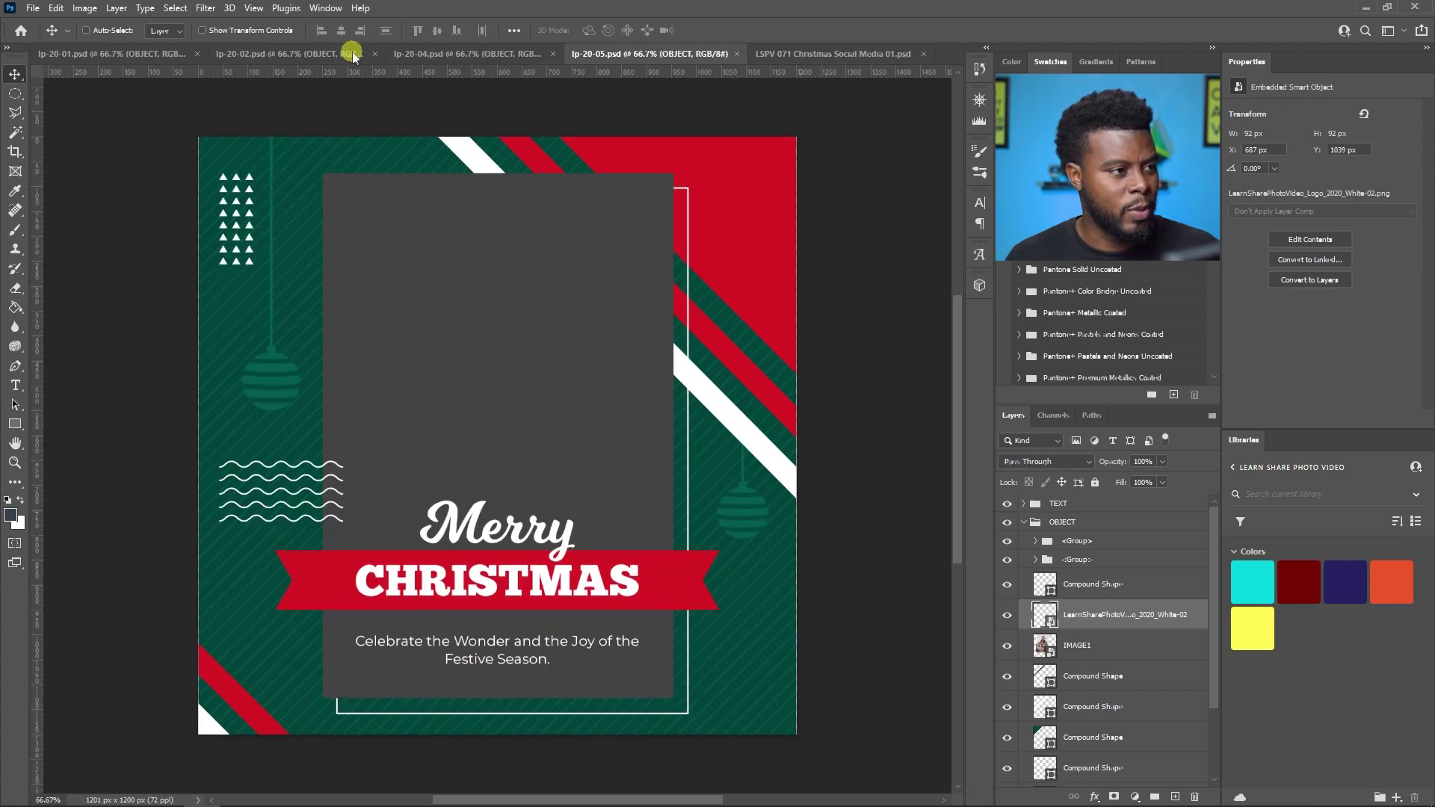
pyautogui.click(352, 53)
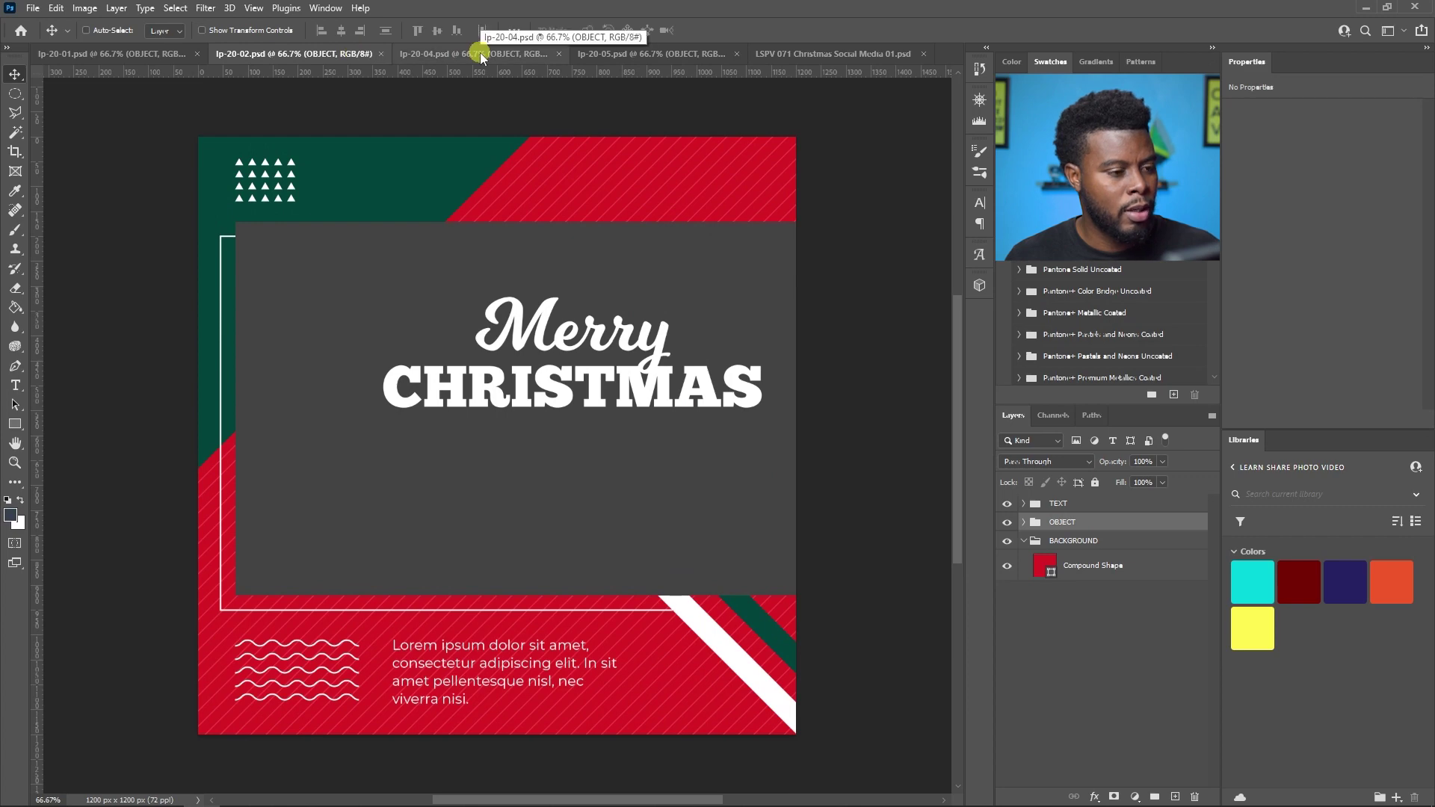
pyautogui.click(478, 60)
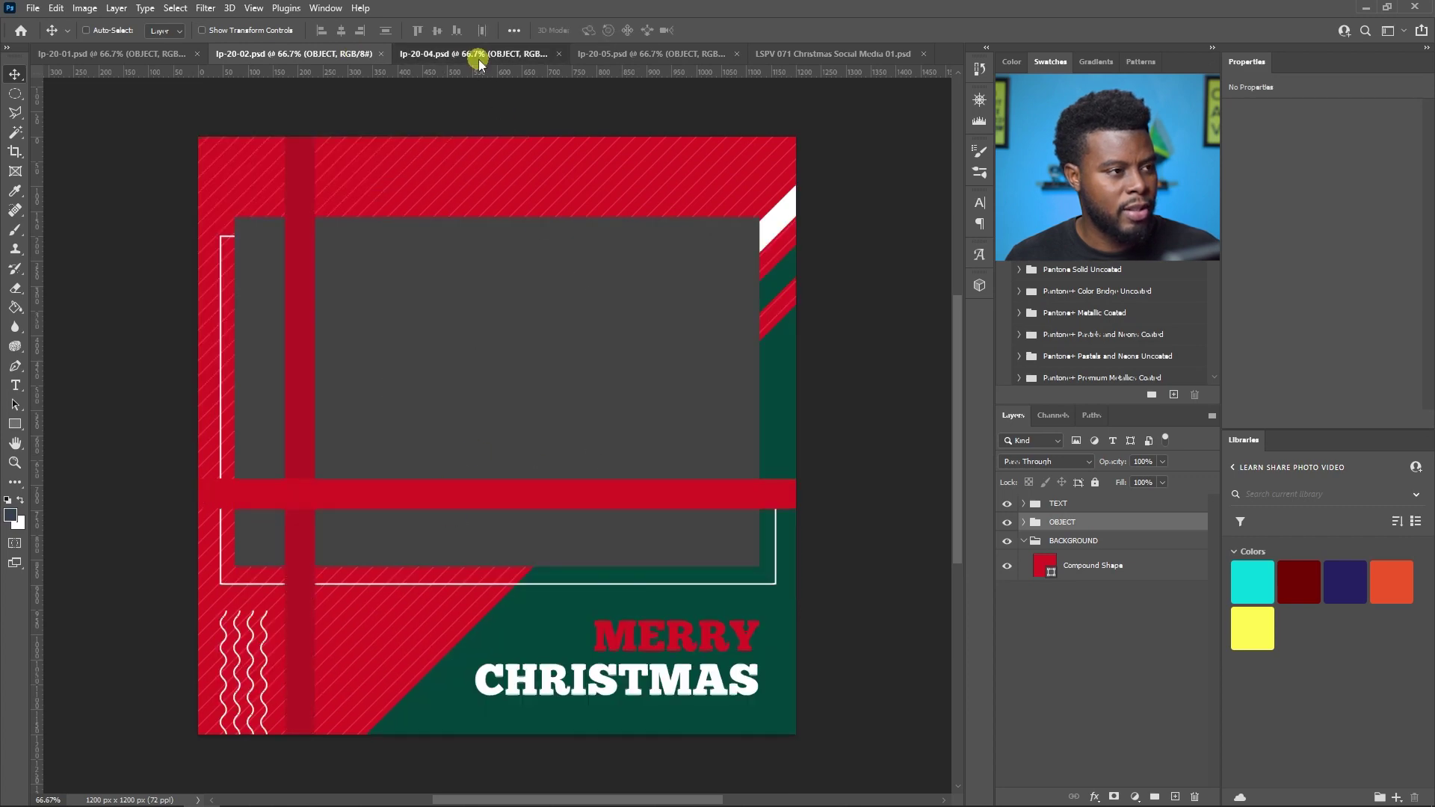
pyautogui.click(329, 56)
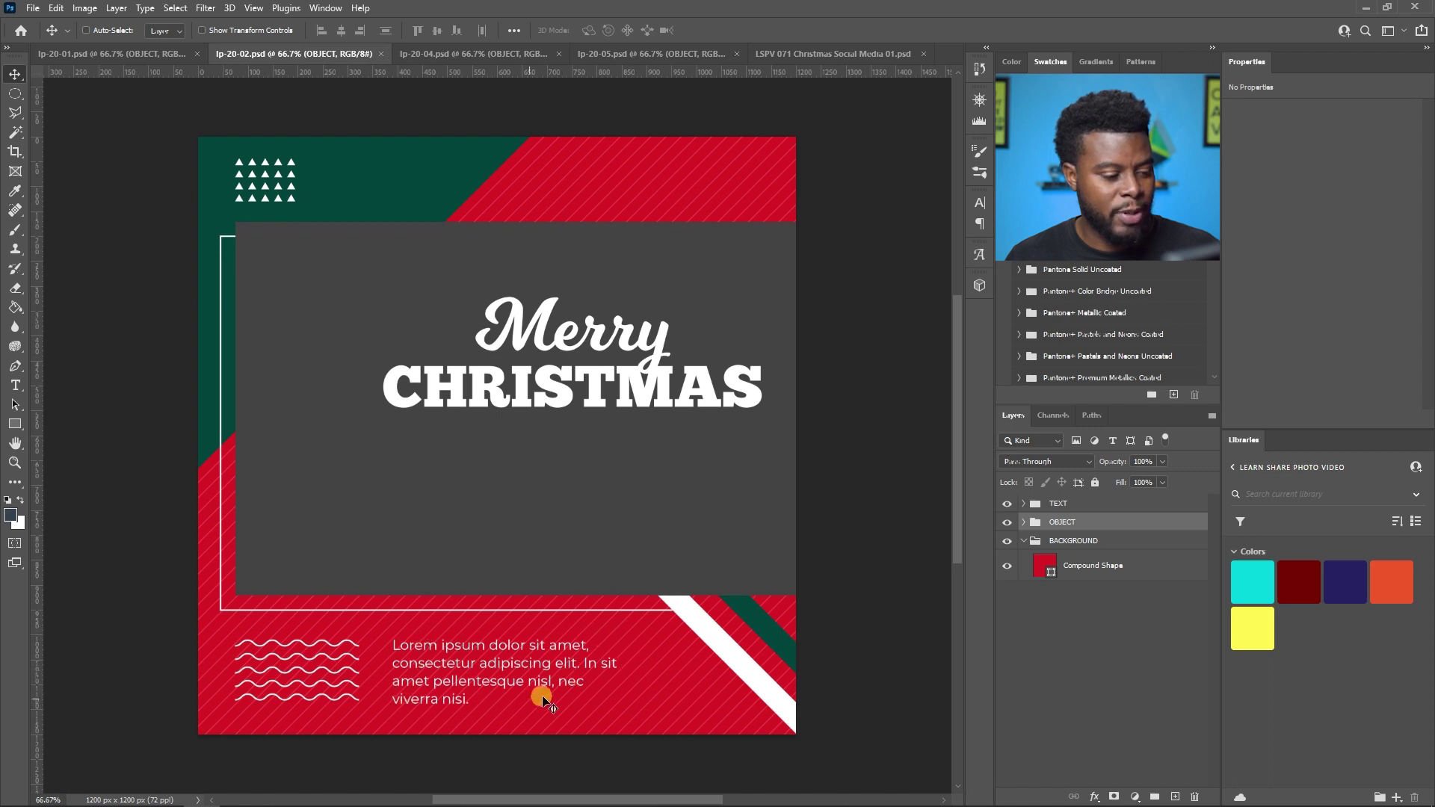
pyautogui.click(1023, 523)
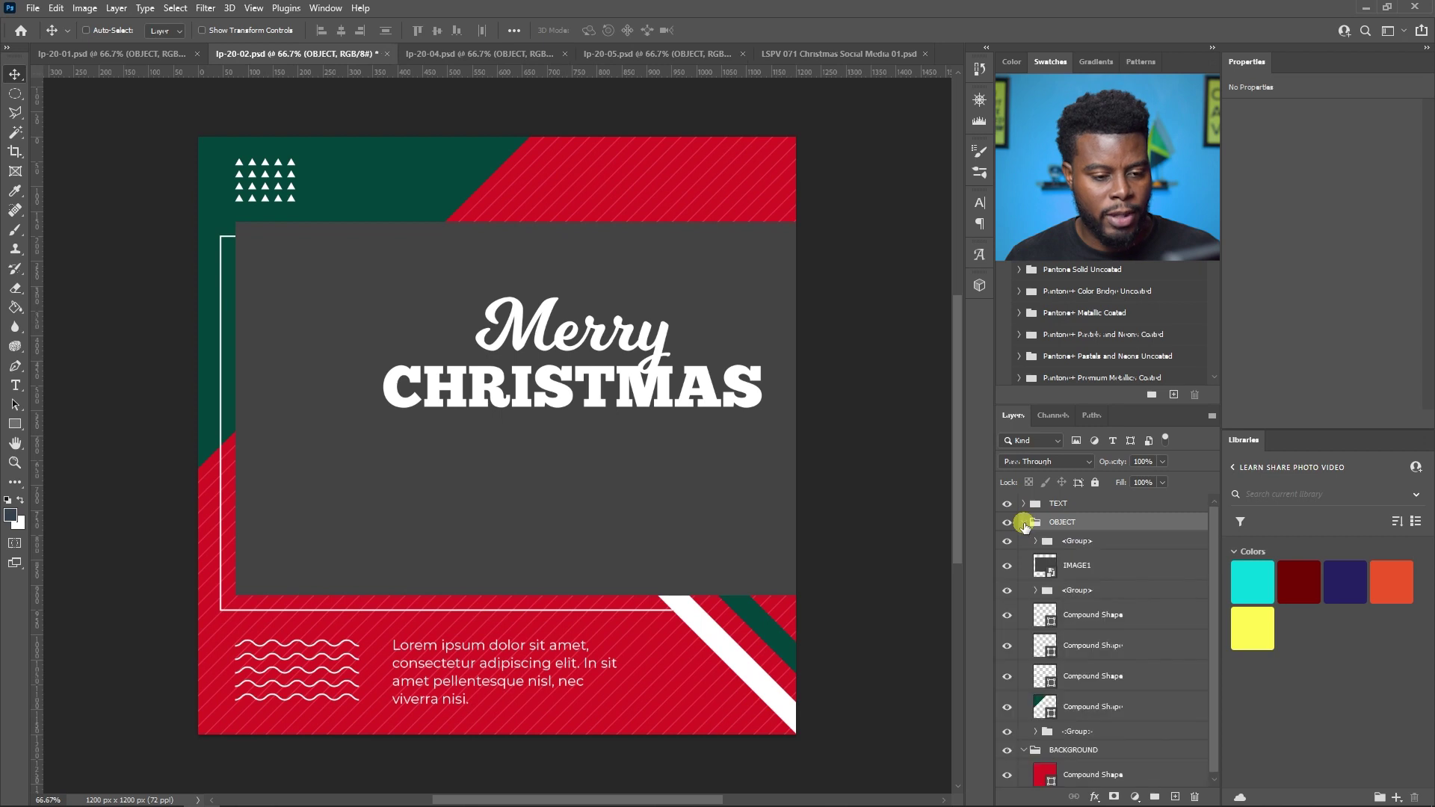
pyautogui.click(1077, 568)
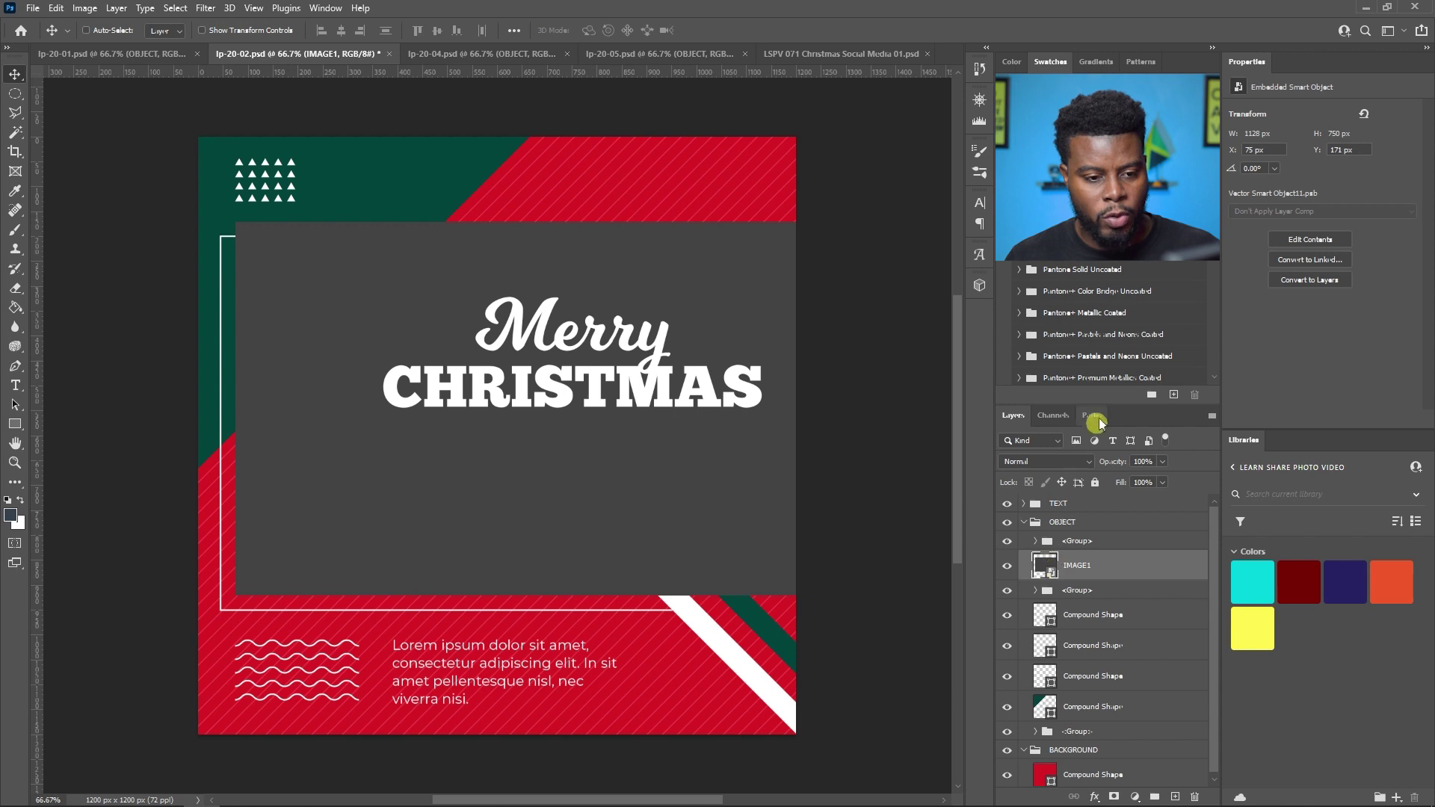
pyautogui.moveTo(1105, 400); pyautogui.dragTo(1094, 242)
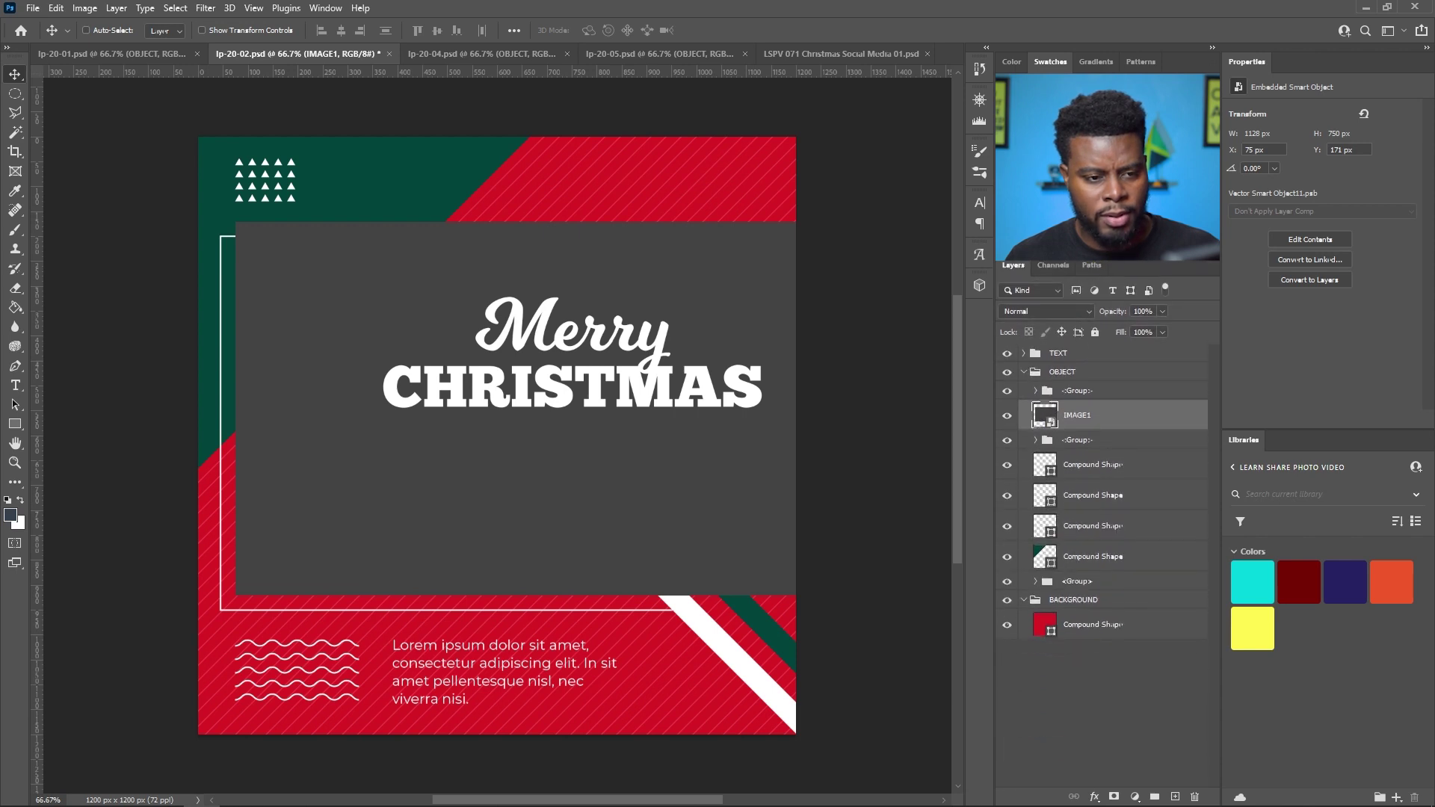
# Open the IMAGE1 smart object and place the photo of the woman in a red sweater above the PLACE YOUR IMAGE HERE layer.
pyautogui.doubleClick(1051, 422)
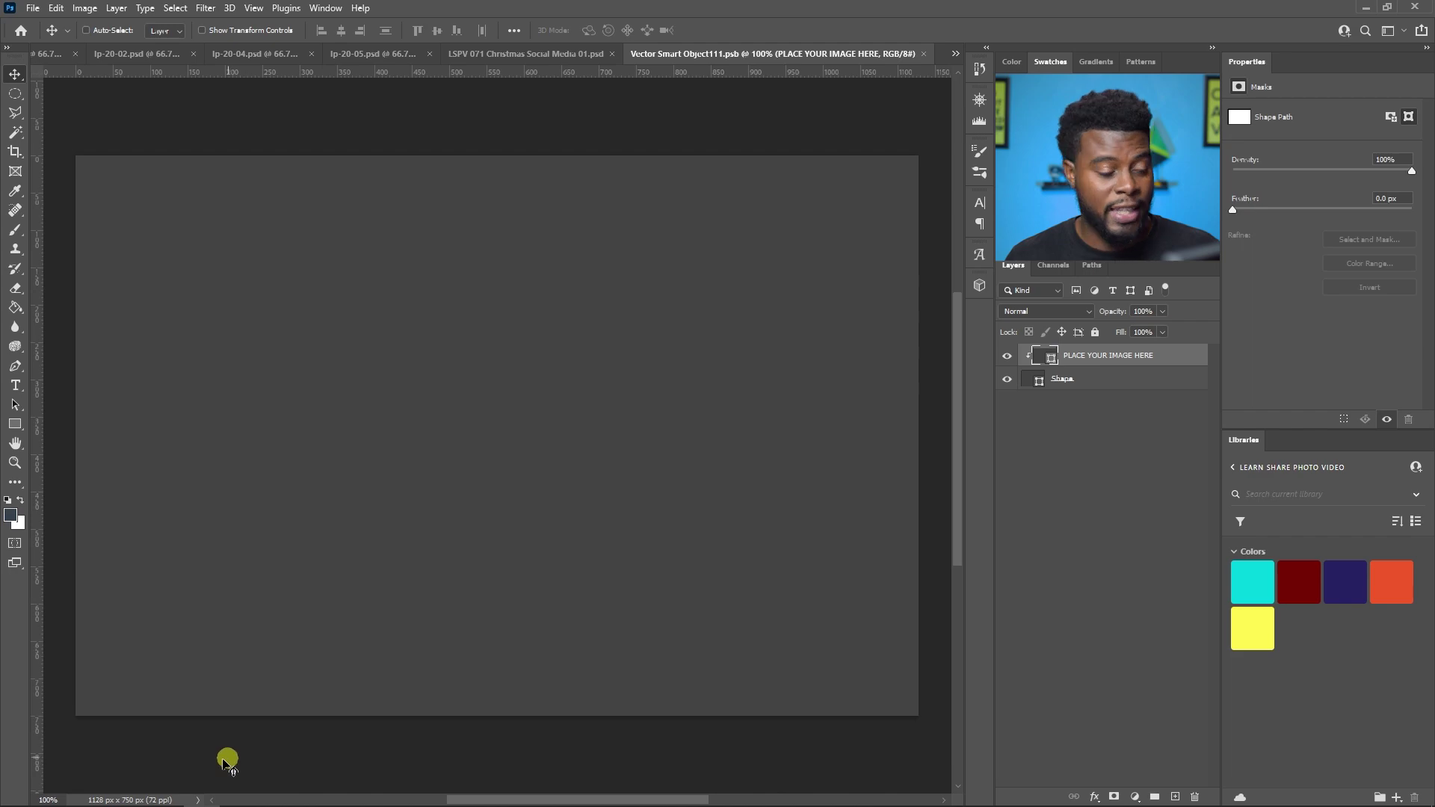
pyautogui.click(168, 793)
pyautogui.moveTo(732, 374); pyautogui.dragTo(326, 457)
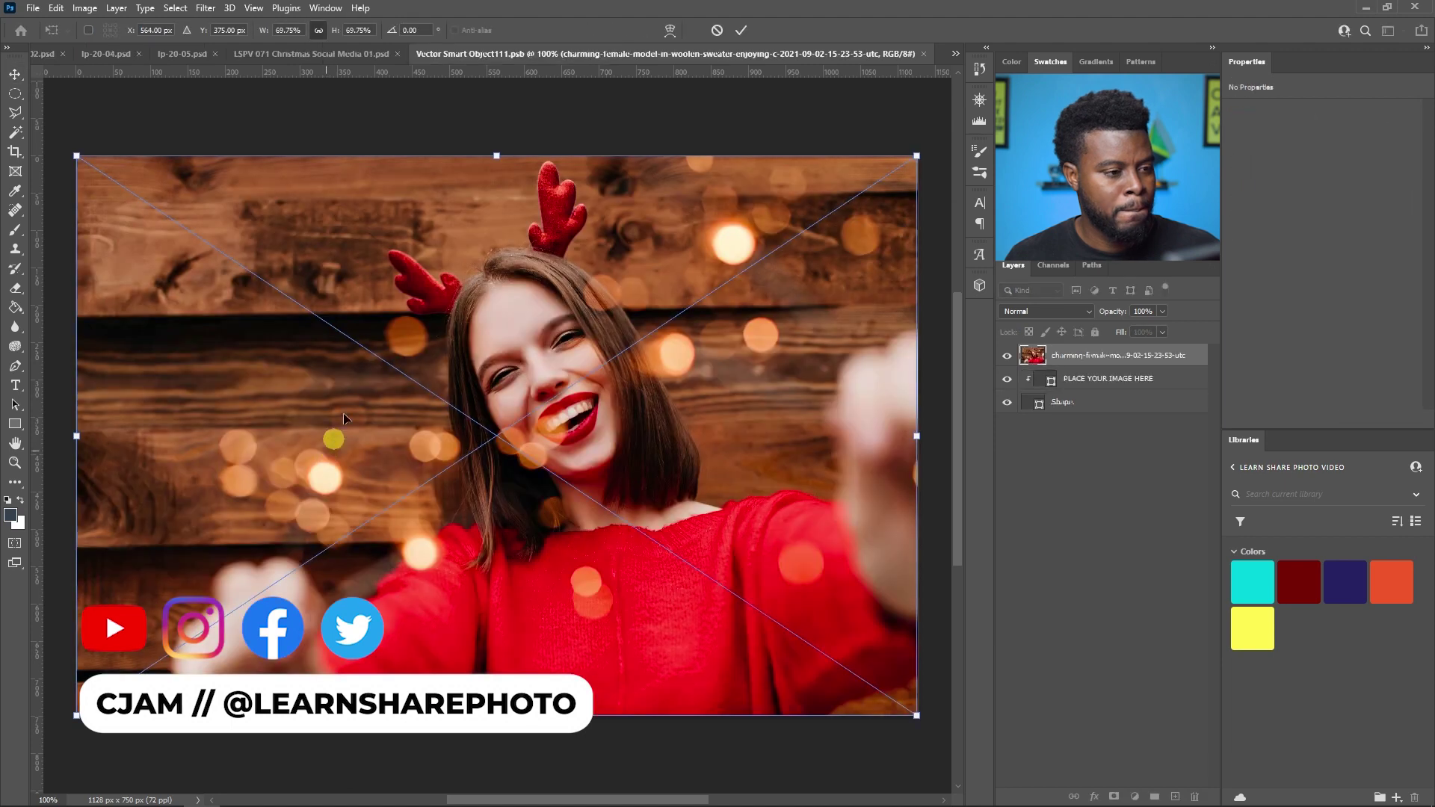
# Scale the placed photo to 70.75% so it covers the canvas, and save and close the smart object.
pyautogui.click(296, 32)
pyautogui.press('Up')
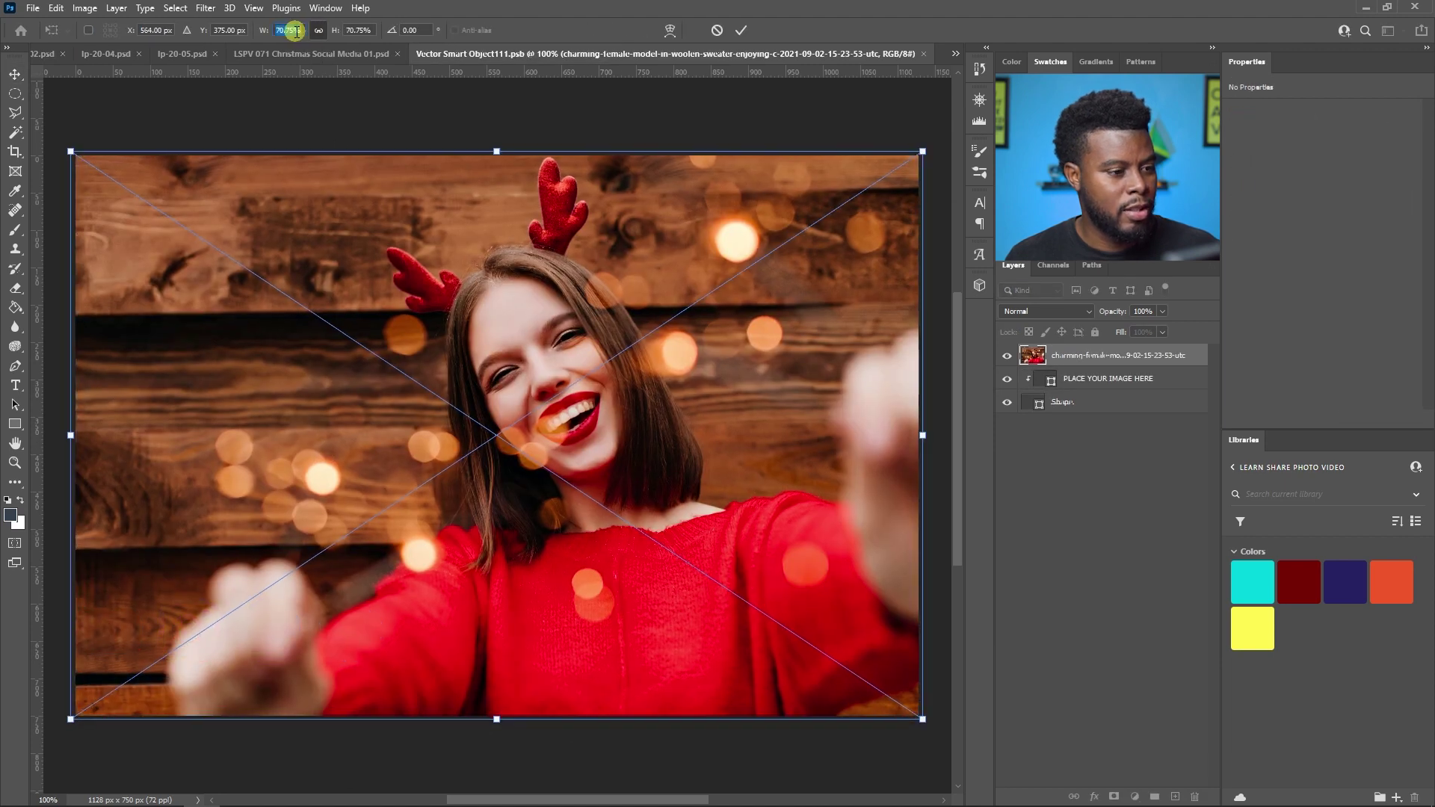
pyautogui.press('Return')
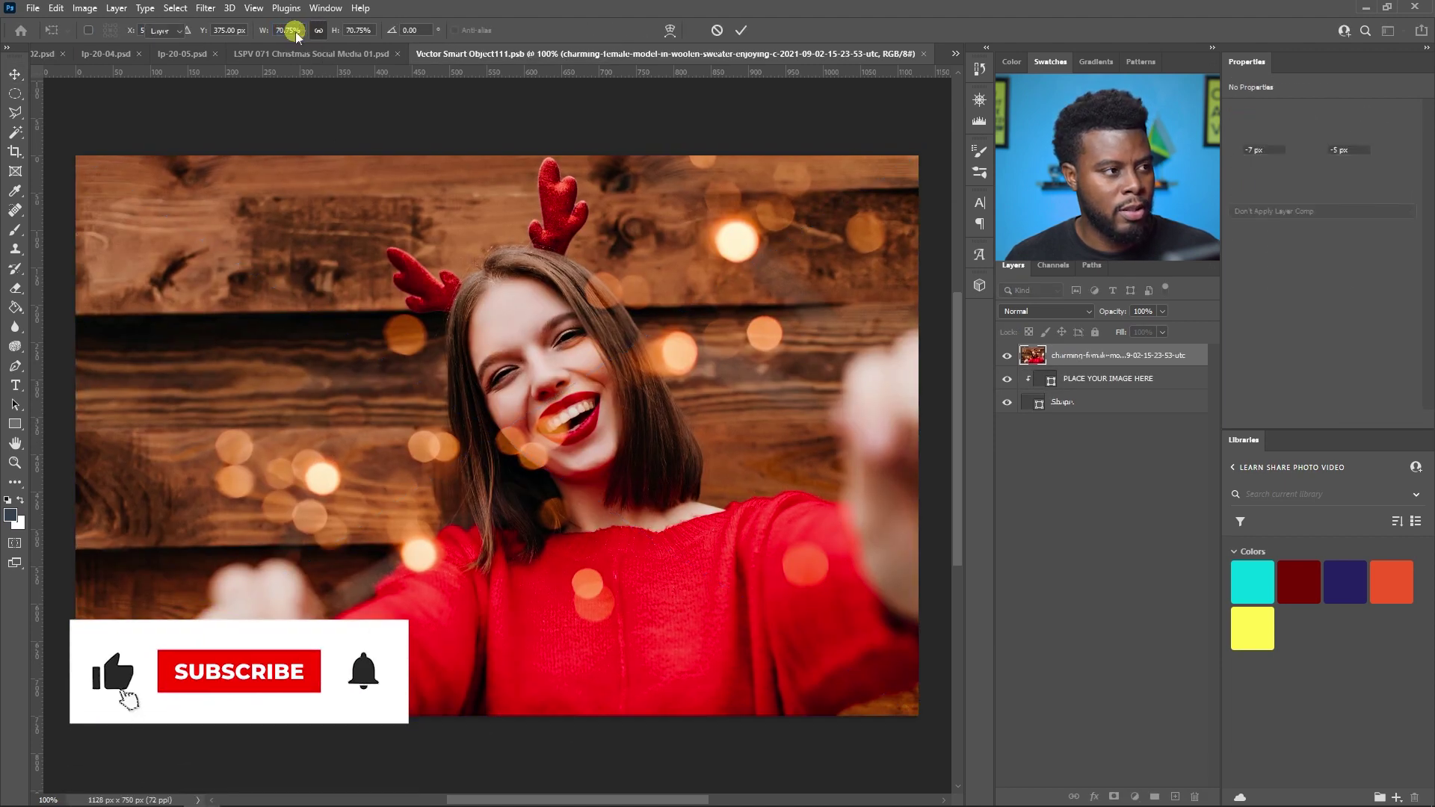
pyautogui.hotkey('ctrl', 's')
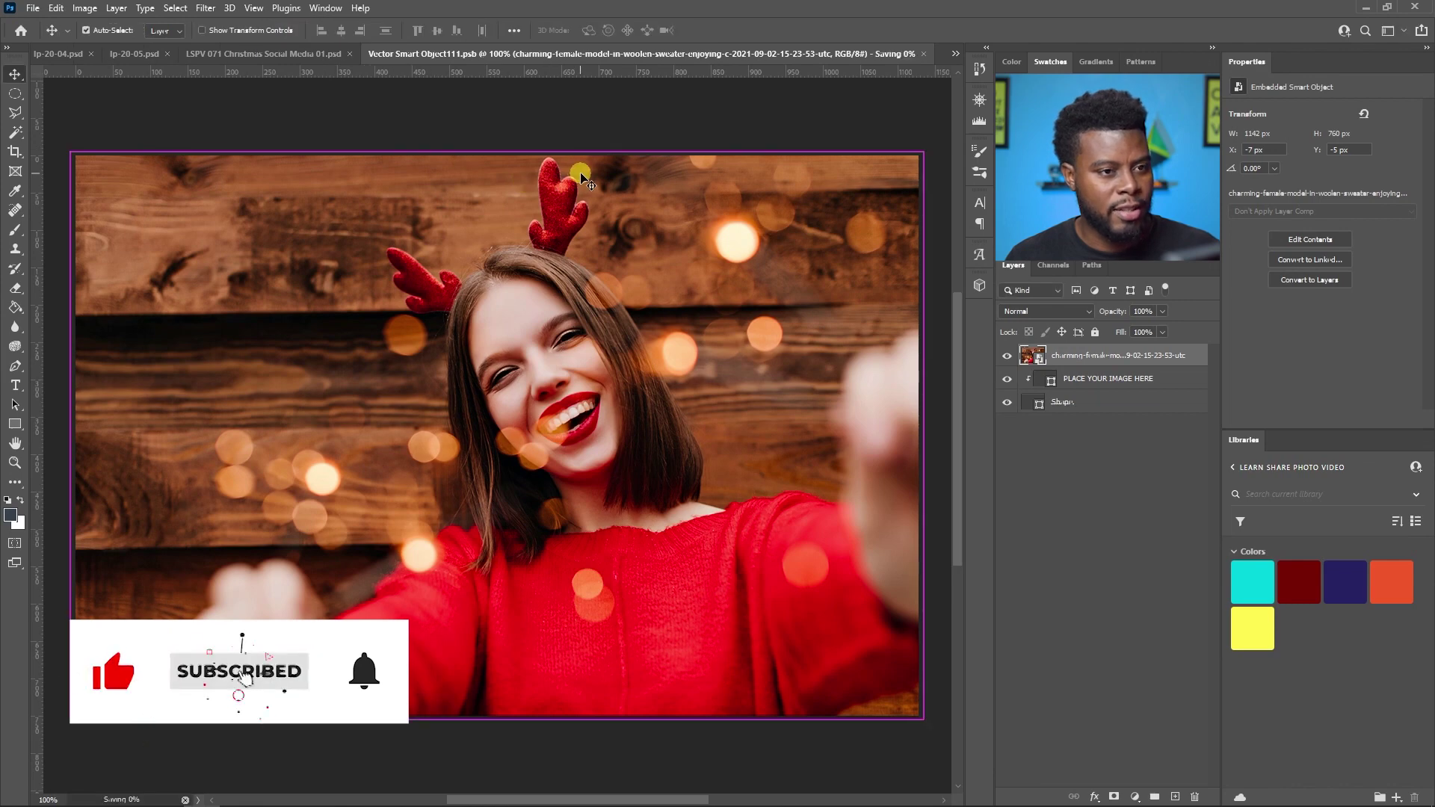
pyautogui.hotkey('ctrl', 'w')
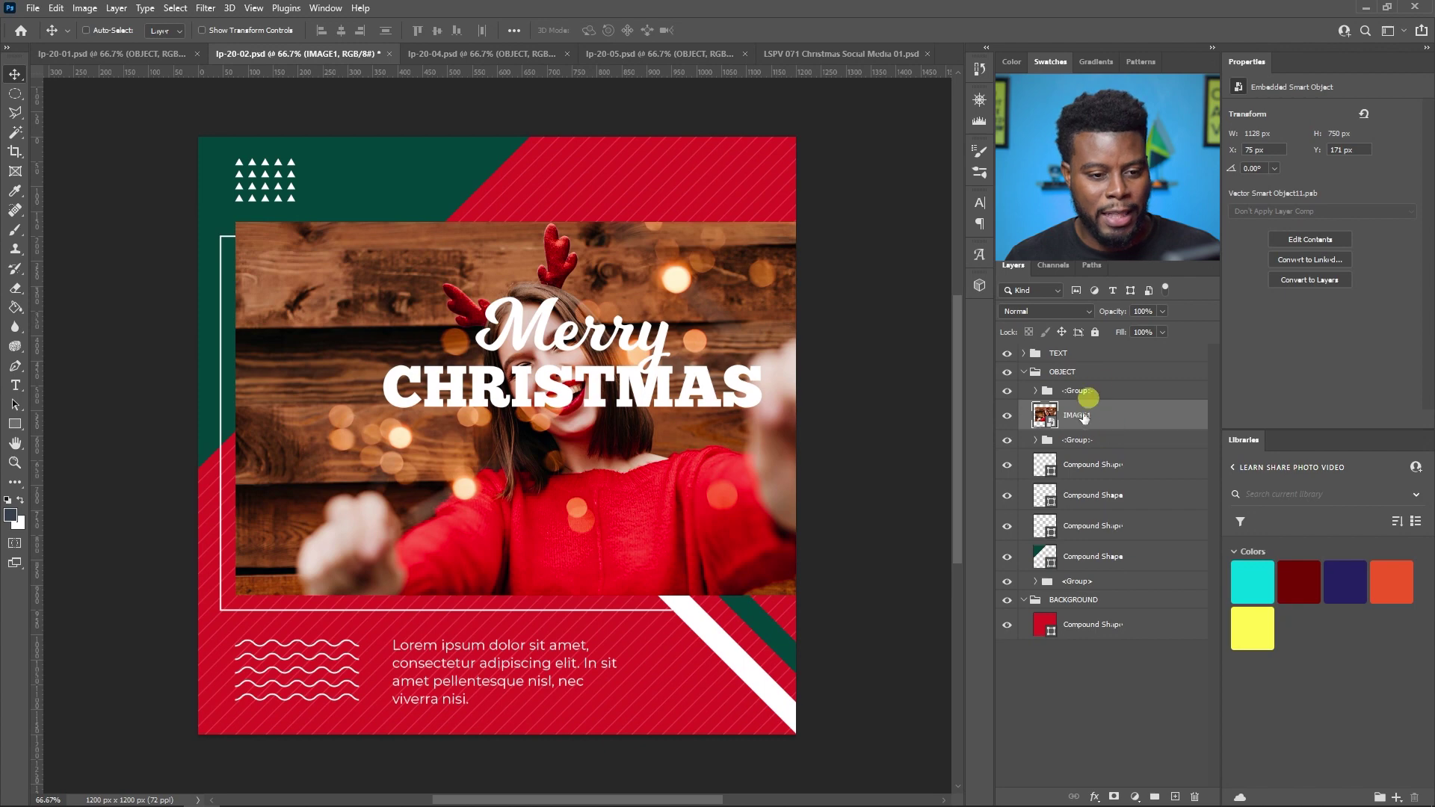
# Scale the Merry and CHRISTMAS text layers together to 68.77% and move them to the photo's upper-left corner, beside the woman's head.
pyautogui.click(1023, 354)
pyautogui.click(1100, 438)
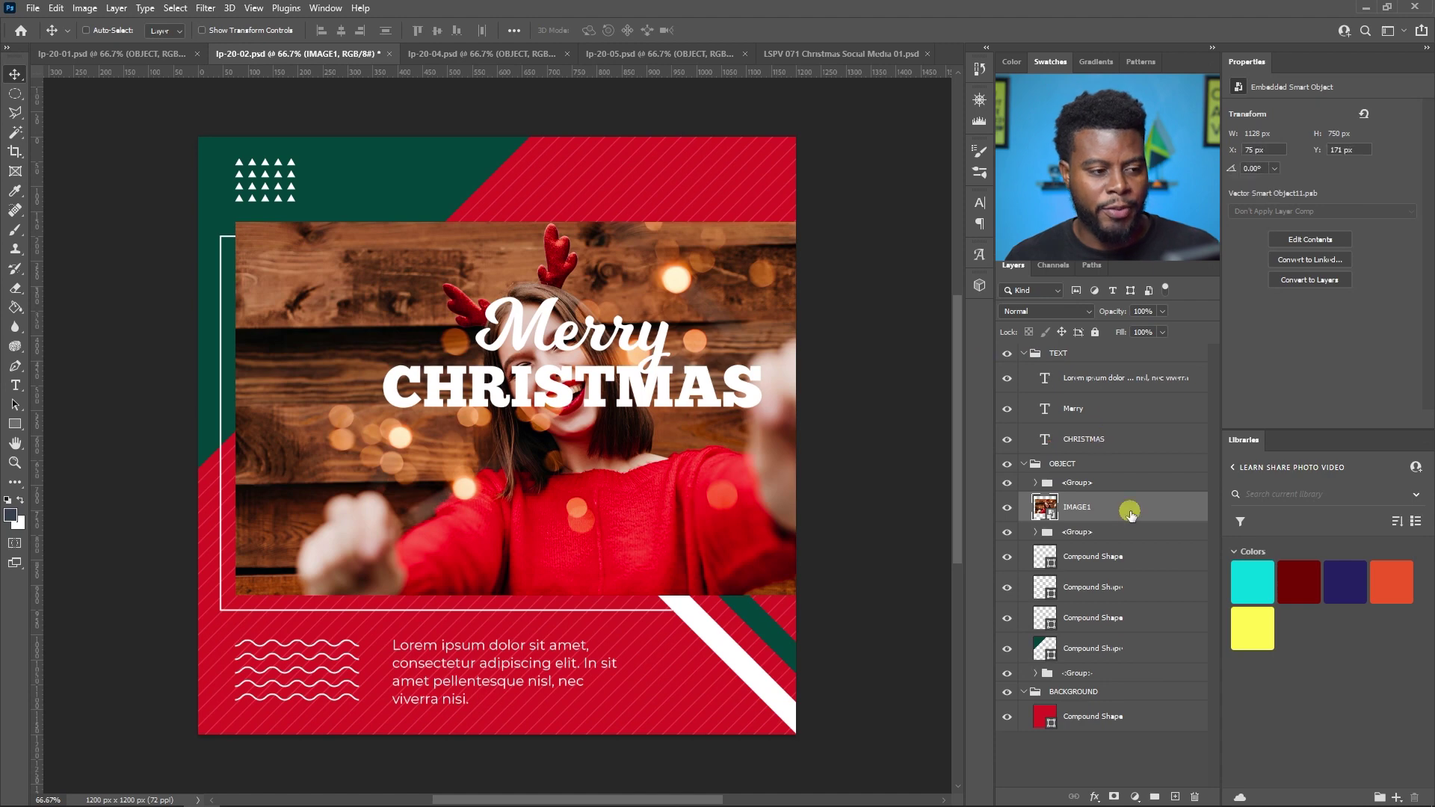
pyautogui.click(1117, 440)
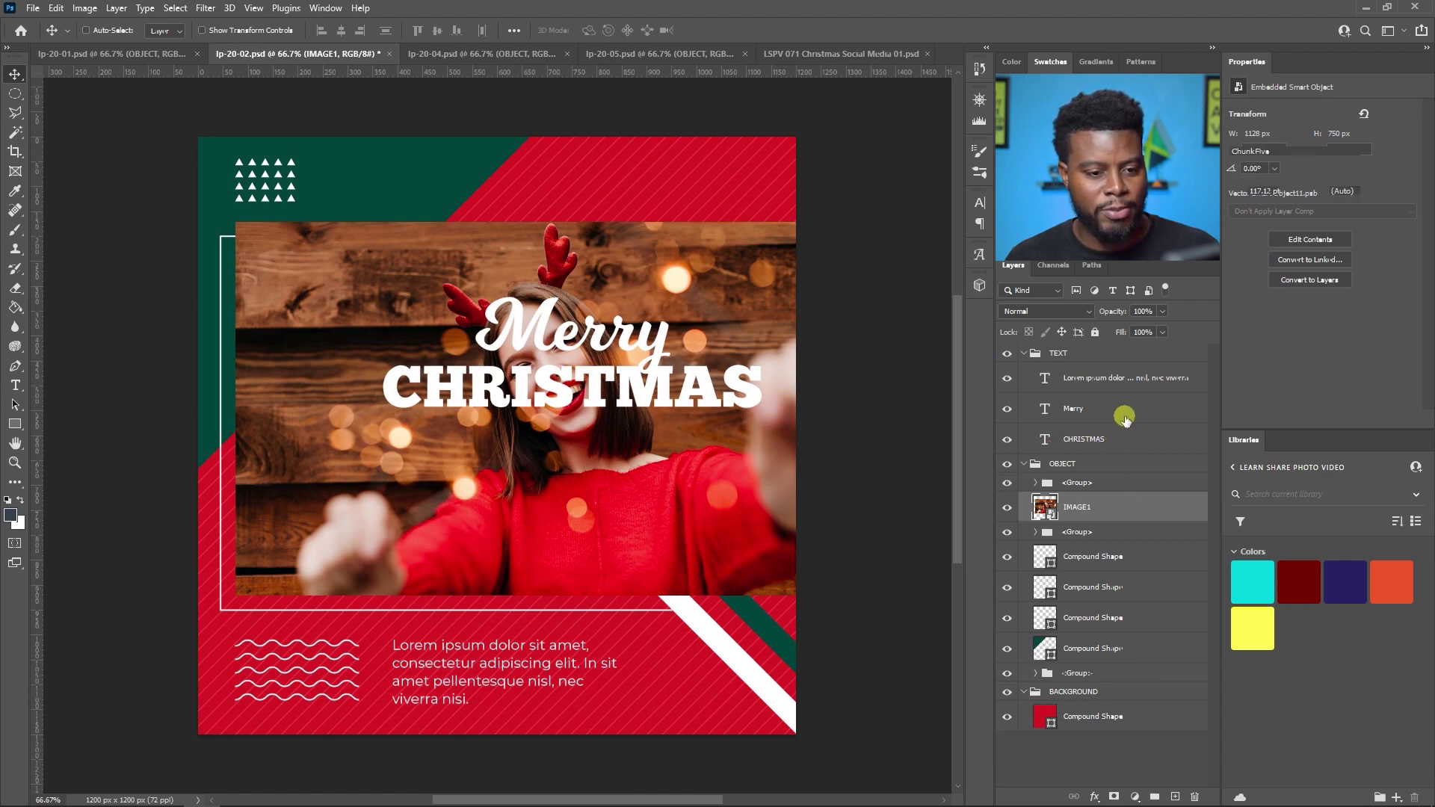
pyautogui.keyDown('shift'); pyautogui.click(1125, 414); pyautogui.keyUp('shift')
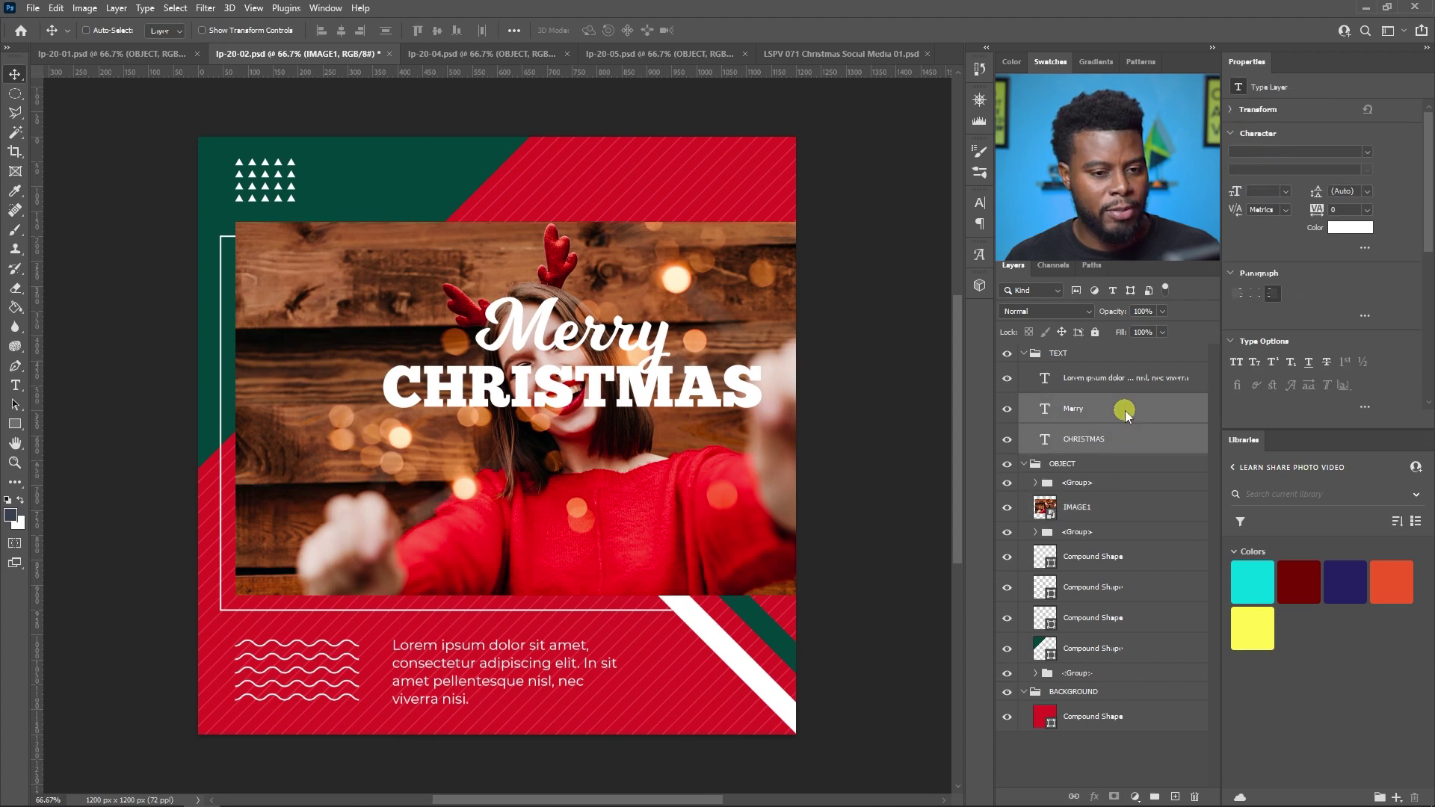
pyautogui.moveTo(612, 342); pyautogui.dragTo(634, 505)
pyautogui.hotkey('ctrl', 't')
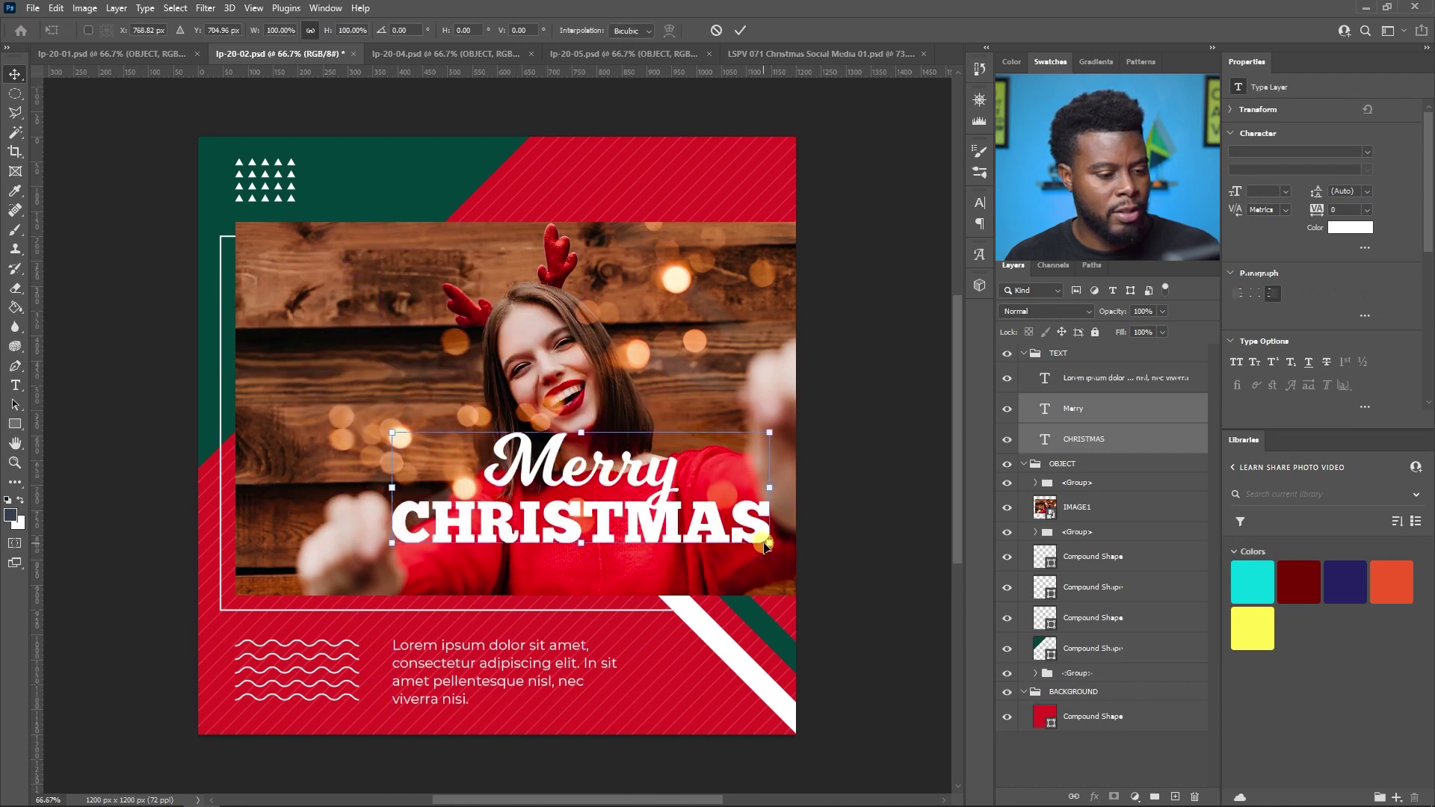
pyautogui.moveTo(767, 548); pyautogui.dragTo(674, 562)
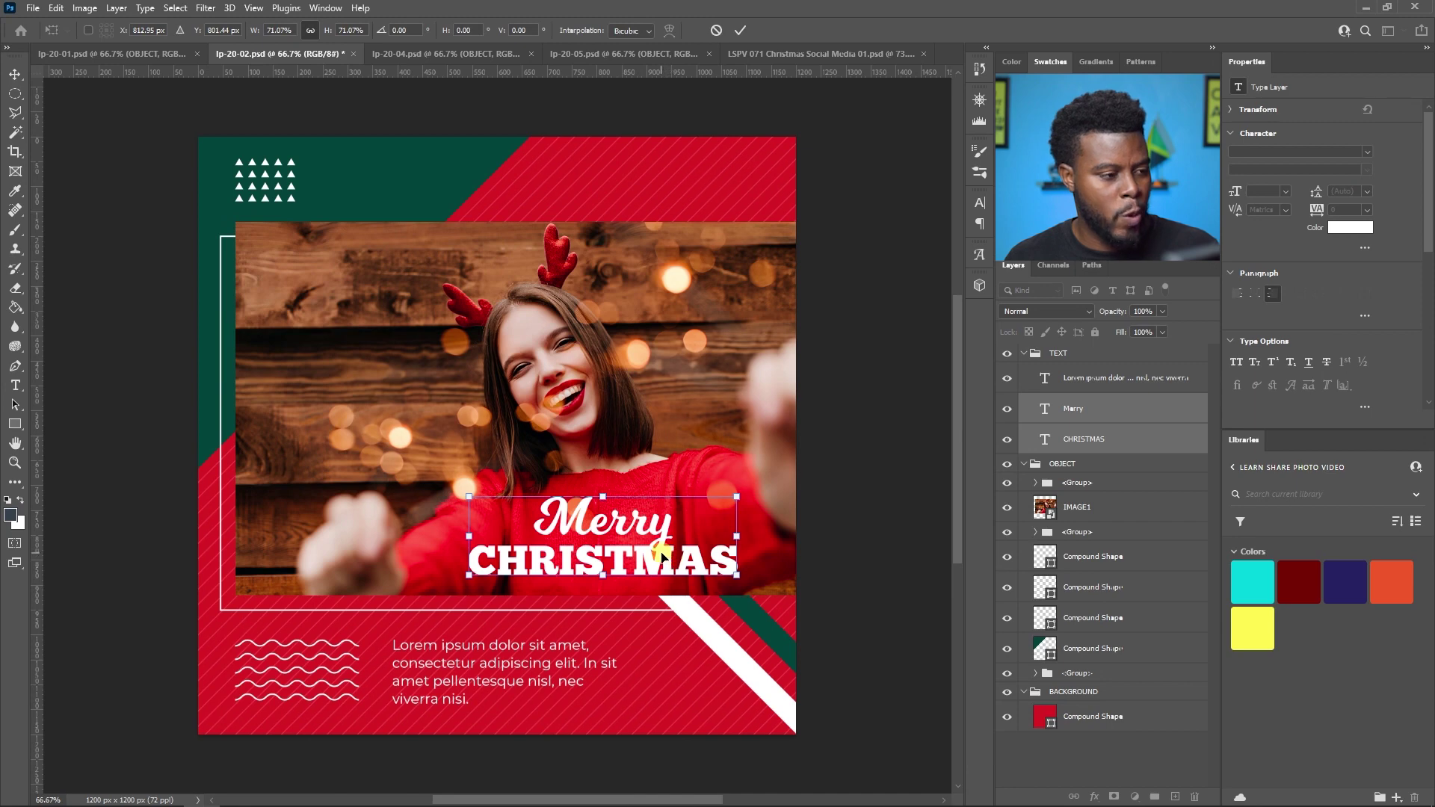
pyautogui.moveTo(736, 575); pyautogui.dragTo(435, 292)
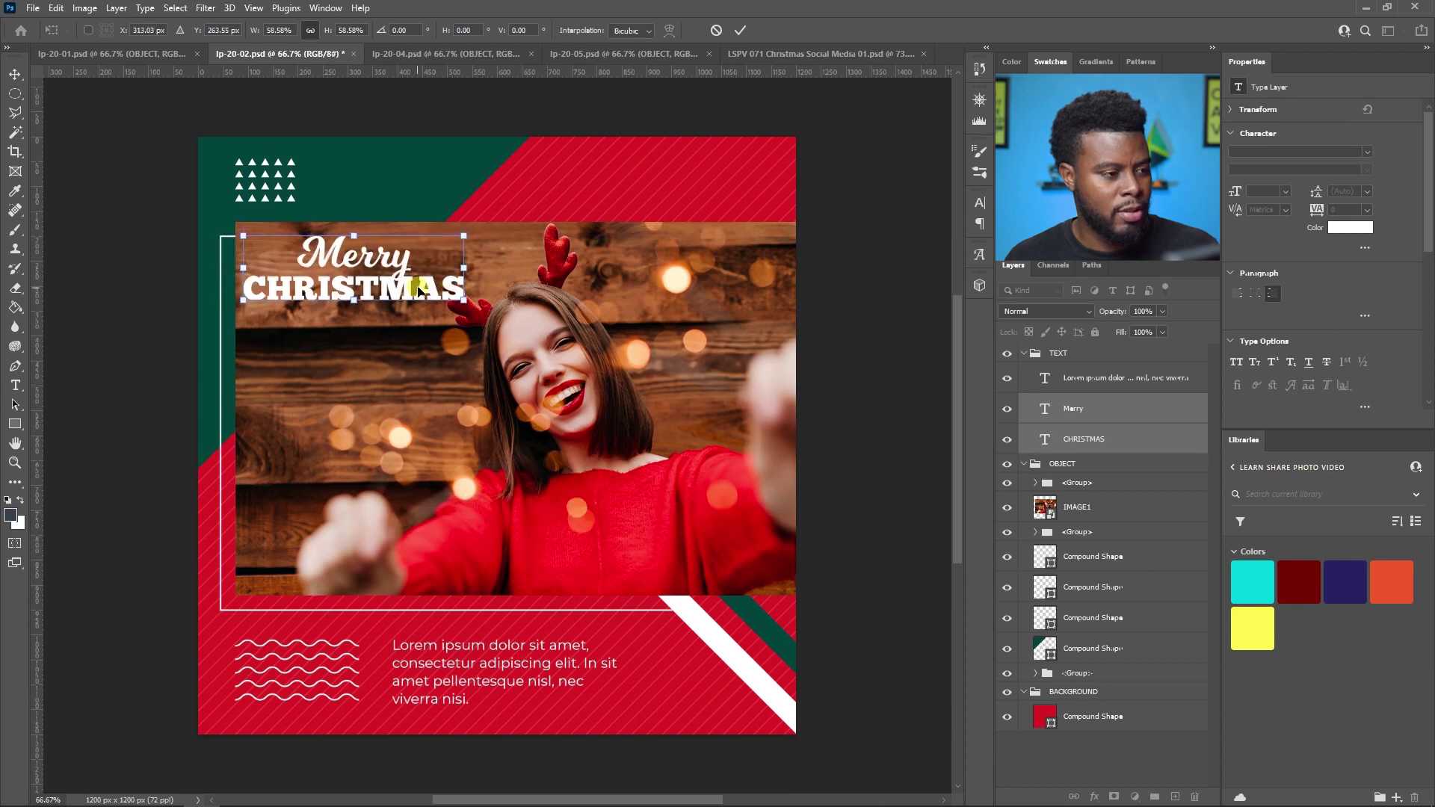
pyautogui.moveTo(463, 299); pyautogui.dragTo(497, 323)
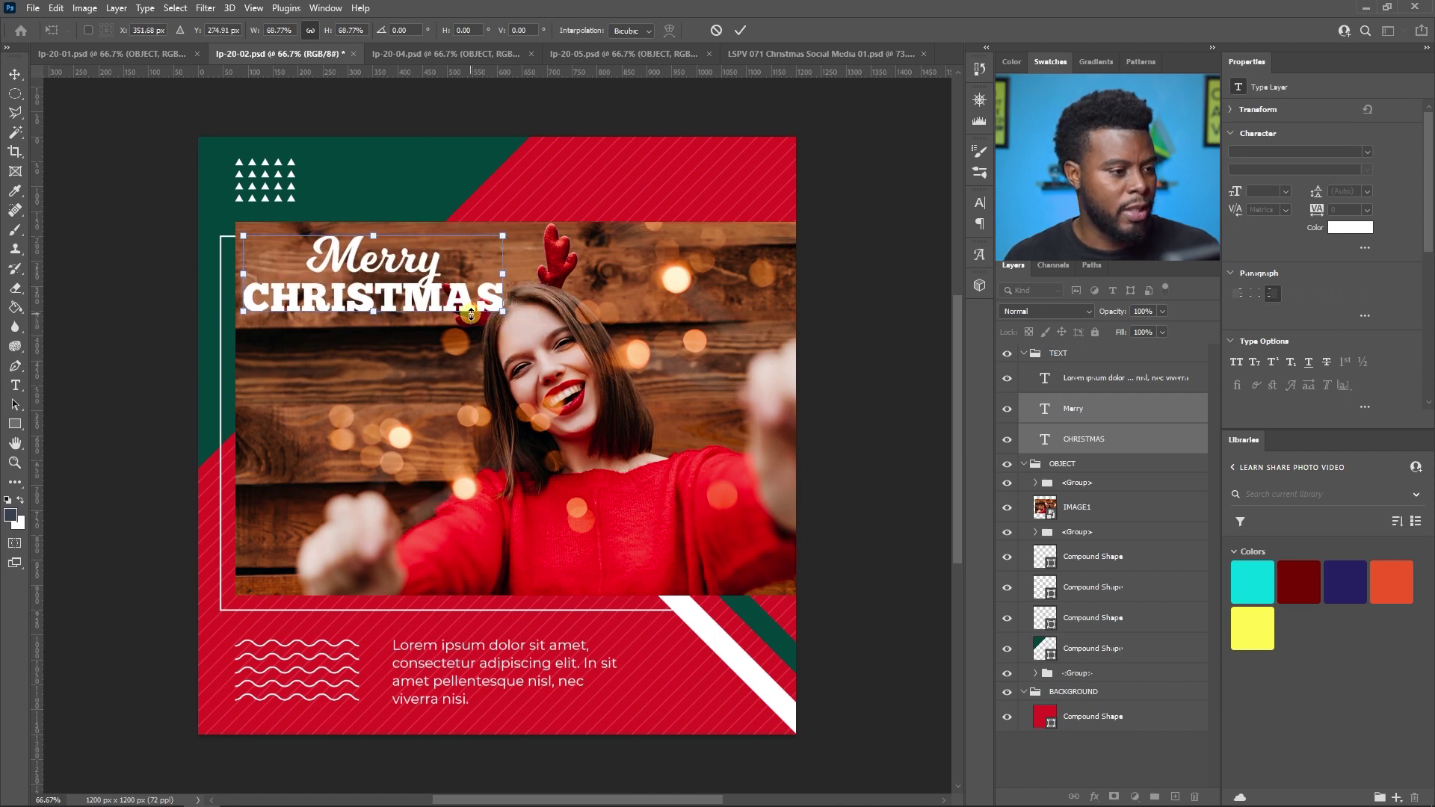
pyautogui.press('Return')
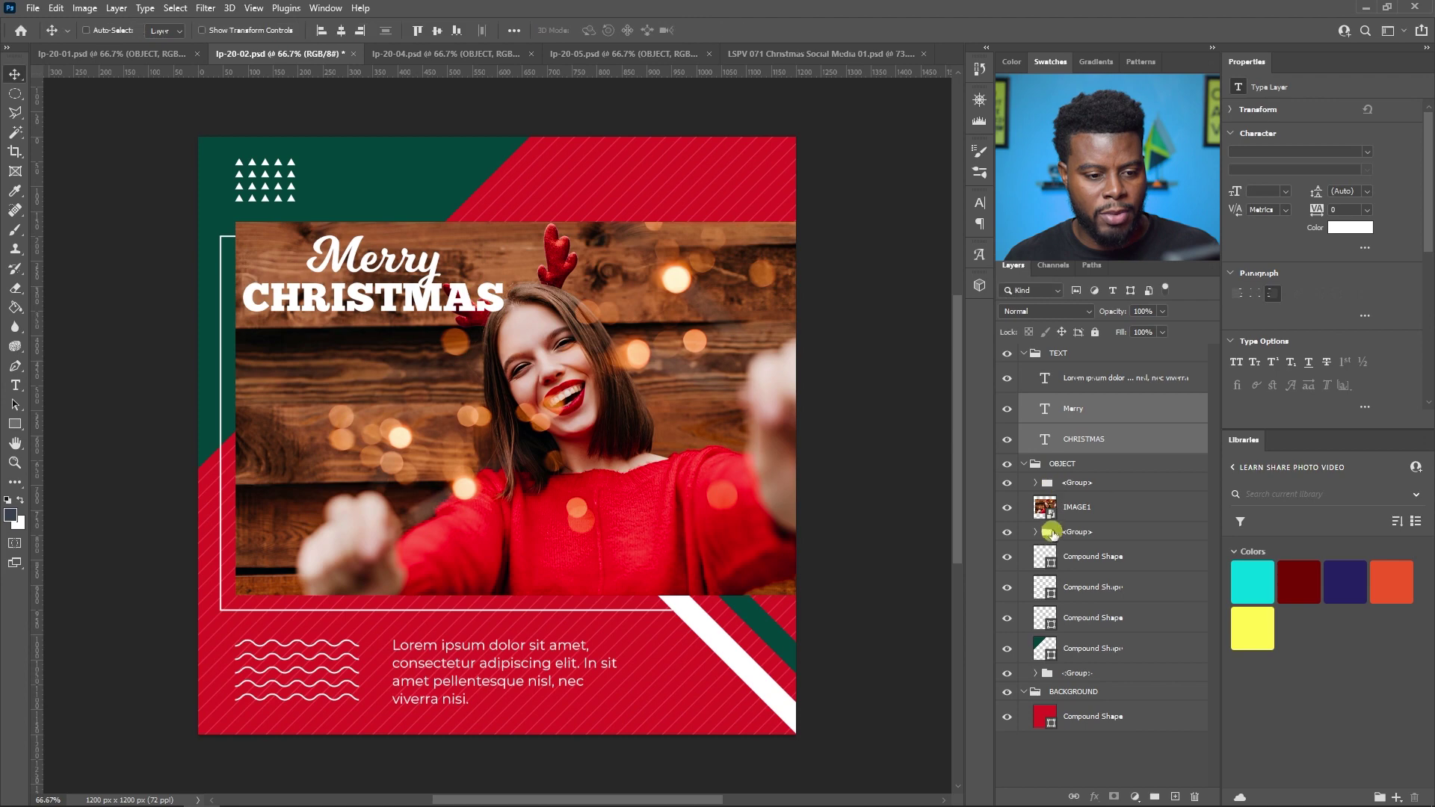
# Enlarge the photo inside the IMAGE1 smart object to 78.90% from its lower-left corner, and save and close the smart object.
pyautogui.doubleClick(1051, 516)
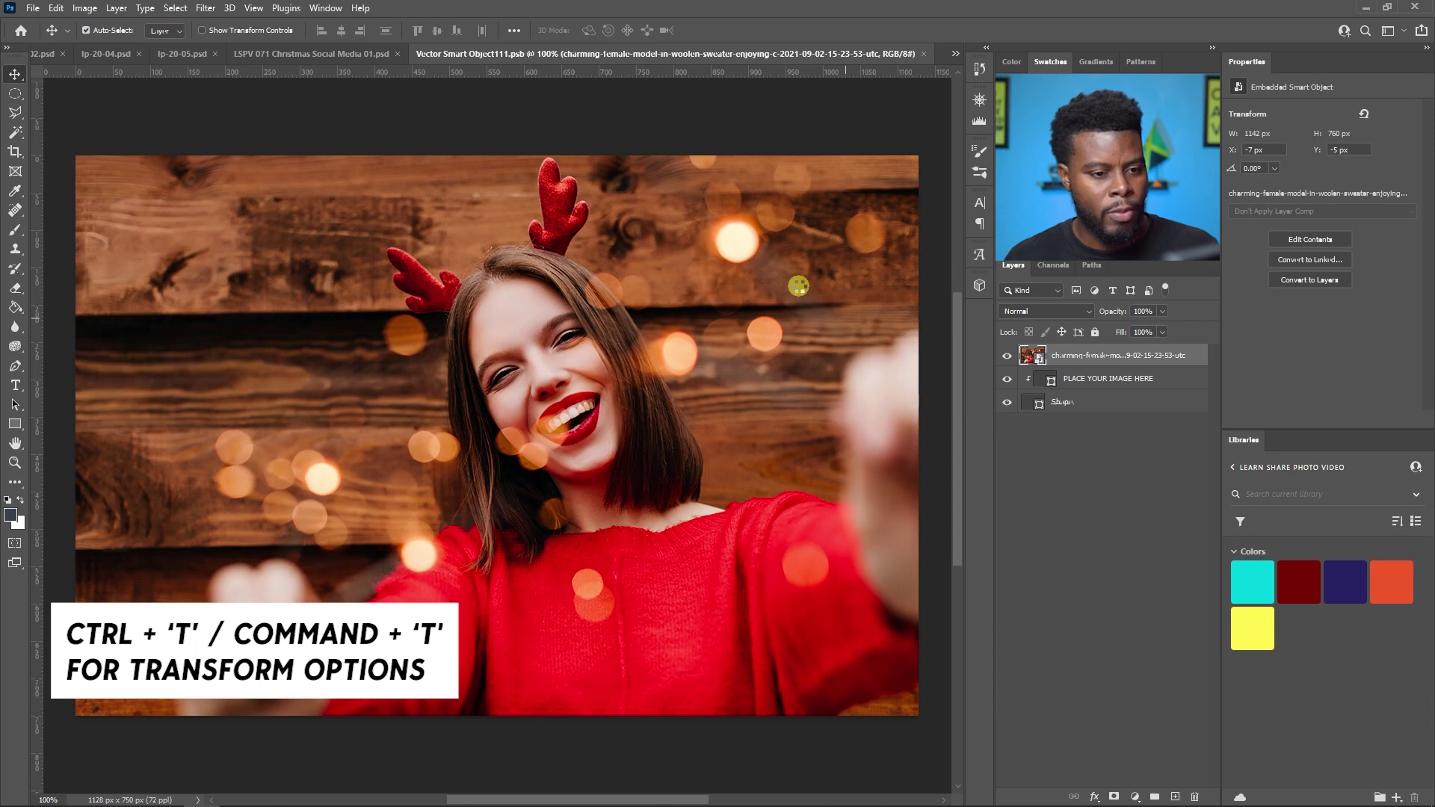
pyautogui.hotkey('ctrl', 't')
pyautogui.hotkey('ctrl', '0')
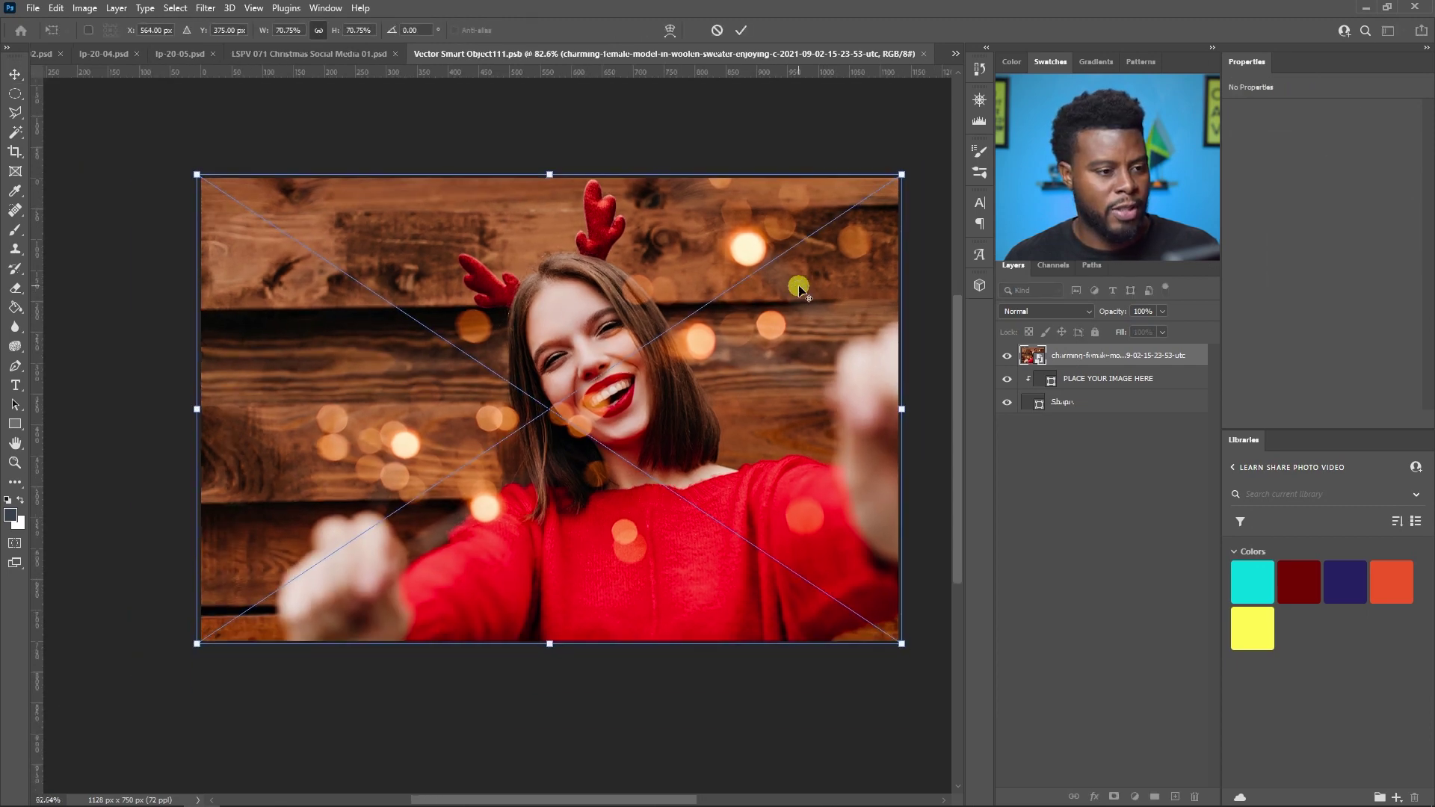
pyautogui.scroll(-1, 798, 288)
pyautogui.moveTo(893, 181); pyautogui.dragTo(952, 153)
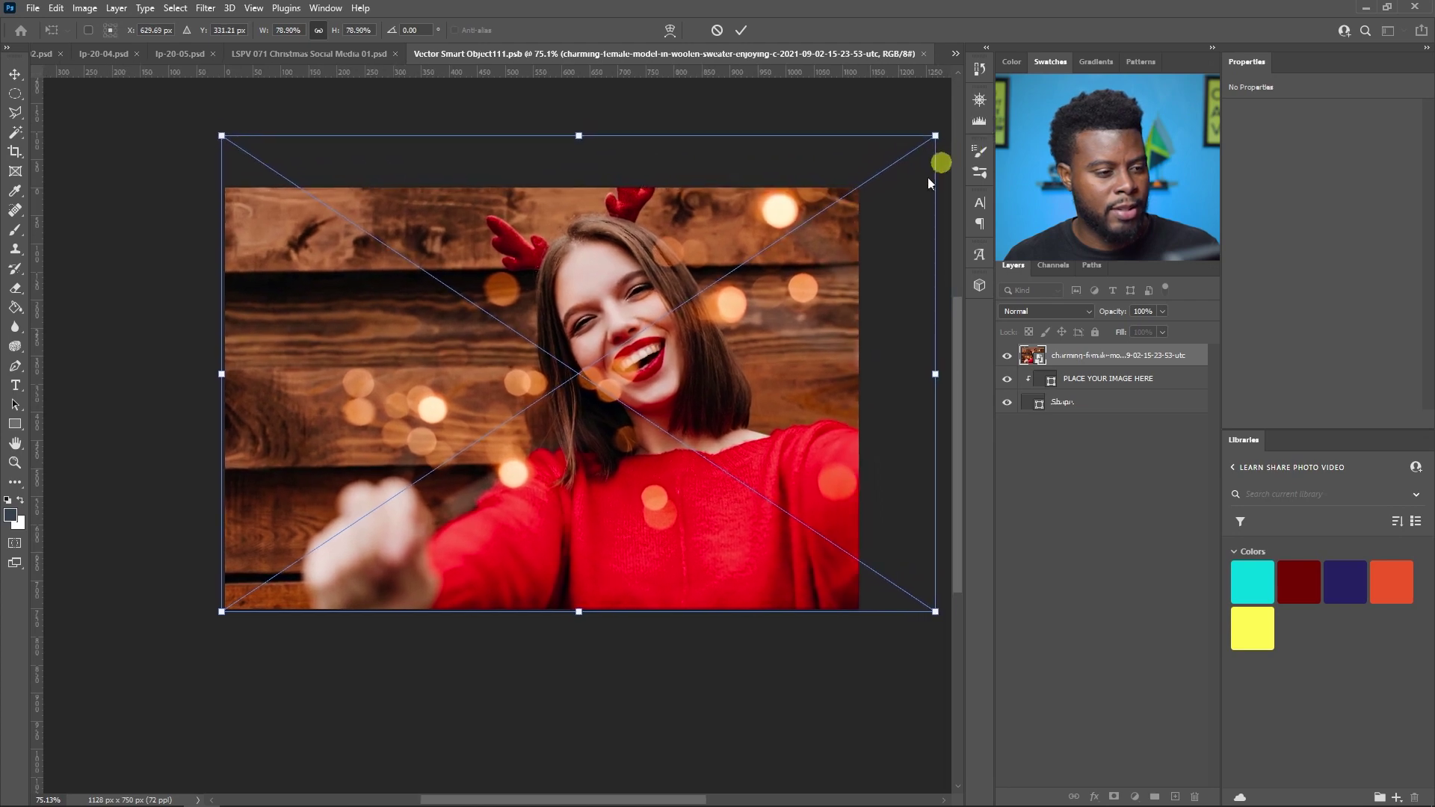
pyautogui.press('Return')
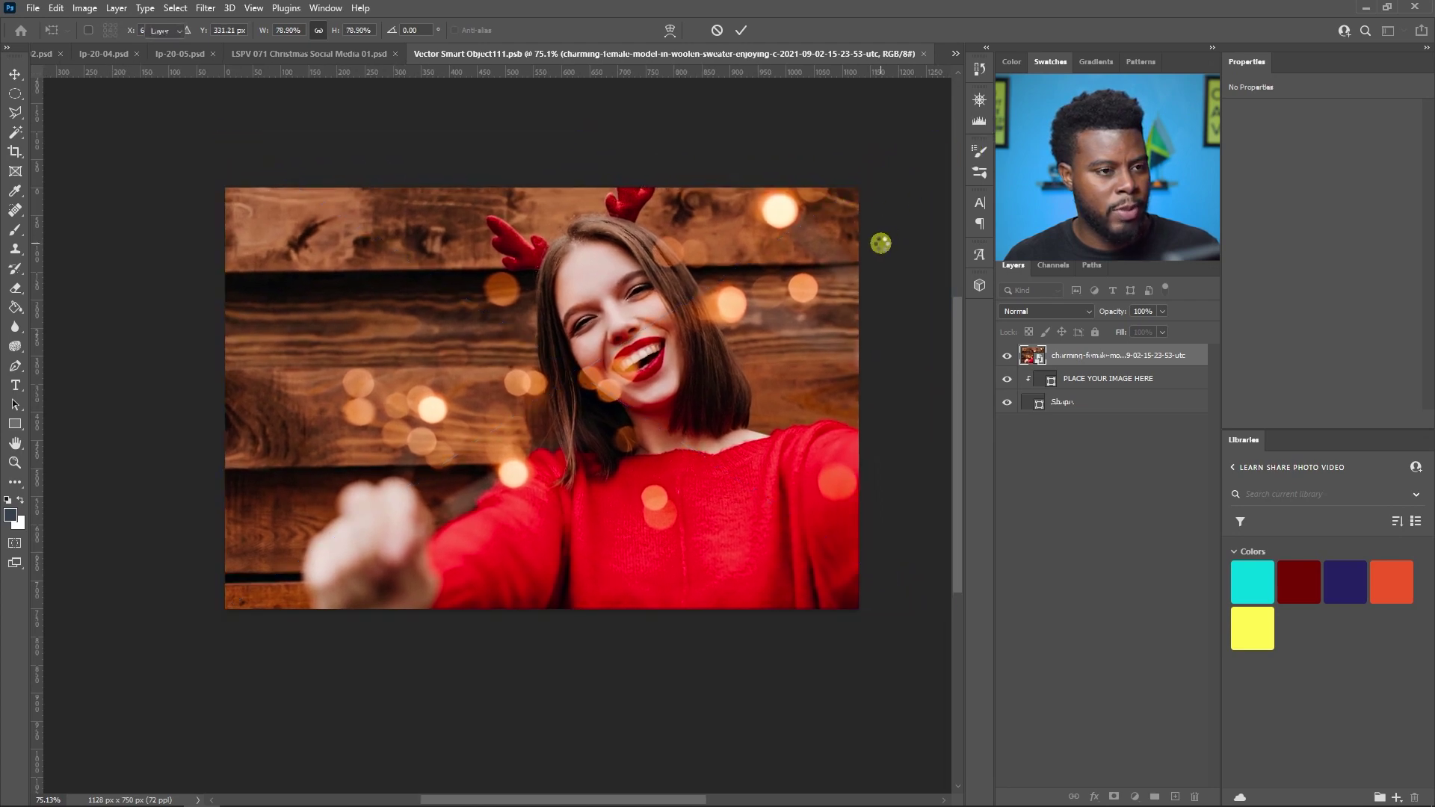
pyautogui.hotkey('ctrl', 's')
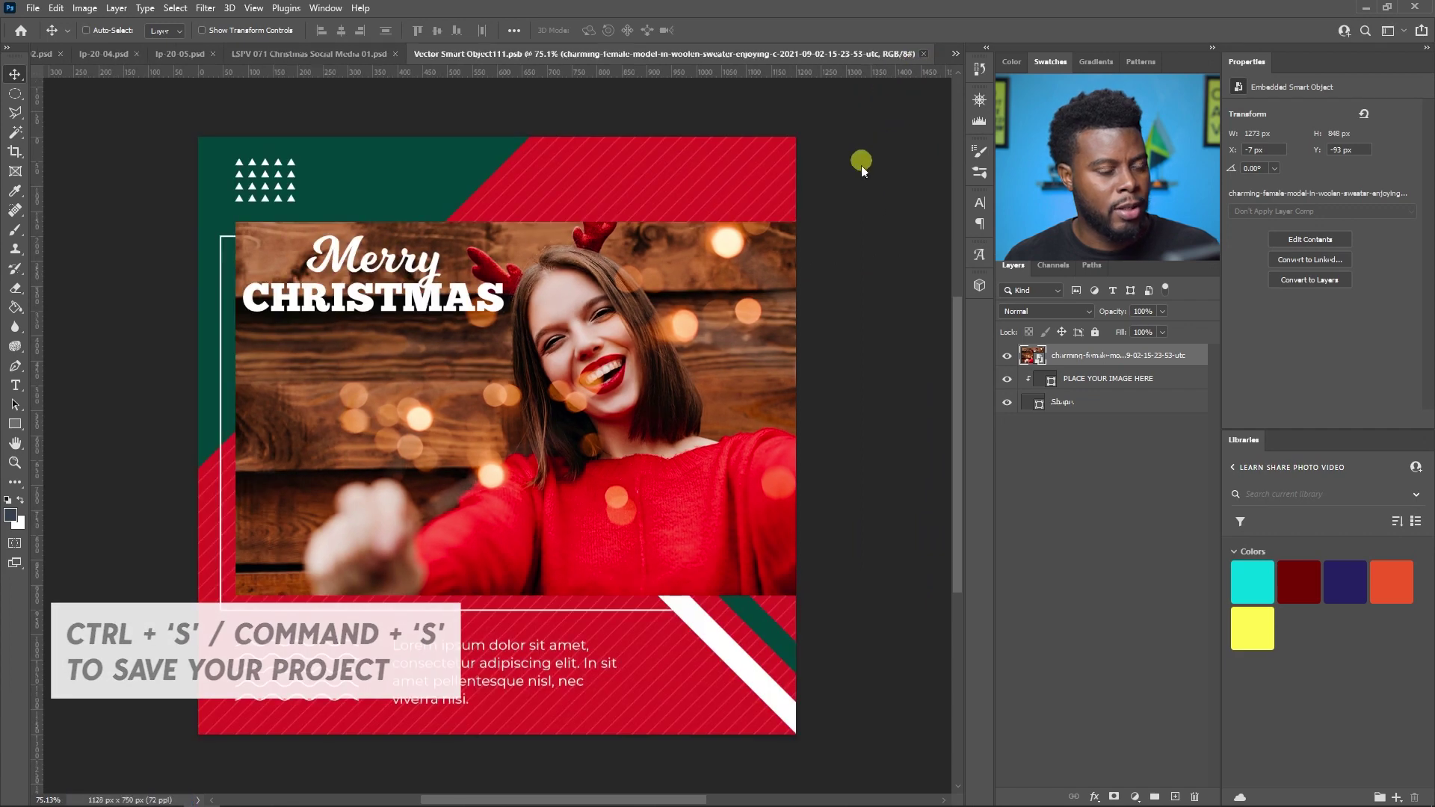
pyautogui.hotkey('ctrl', 'w')
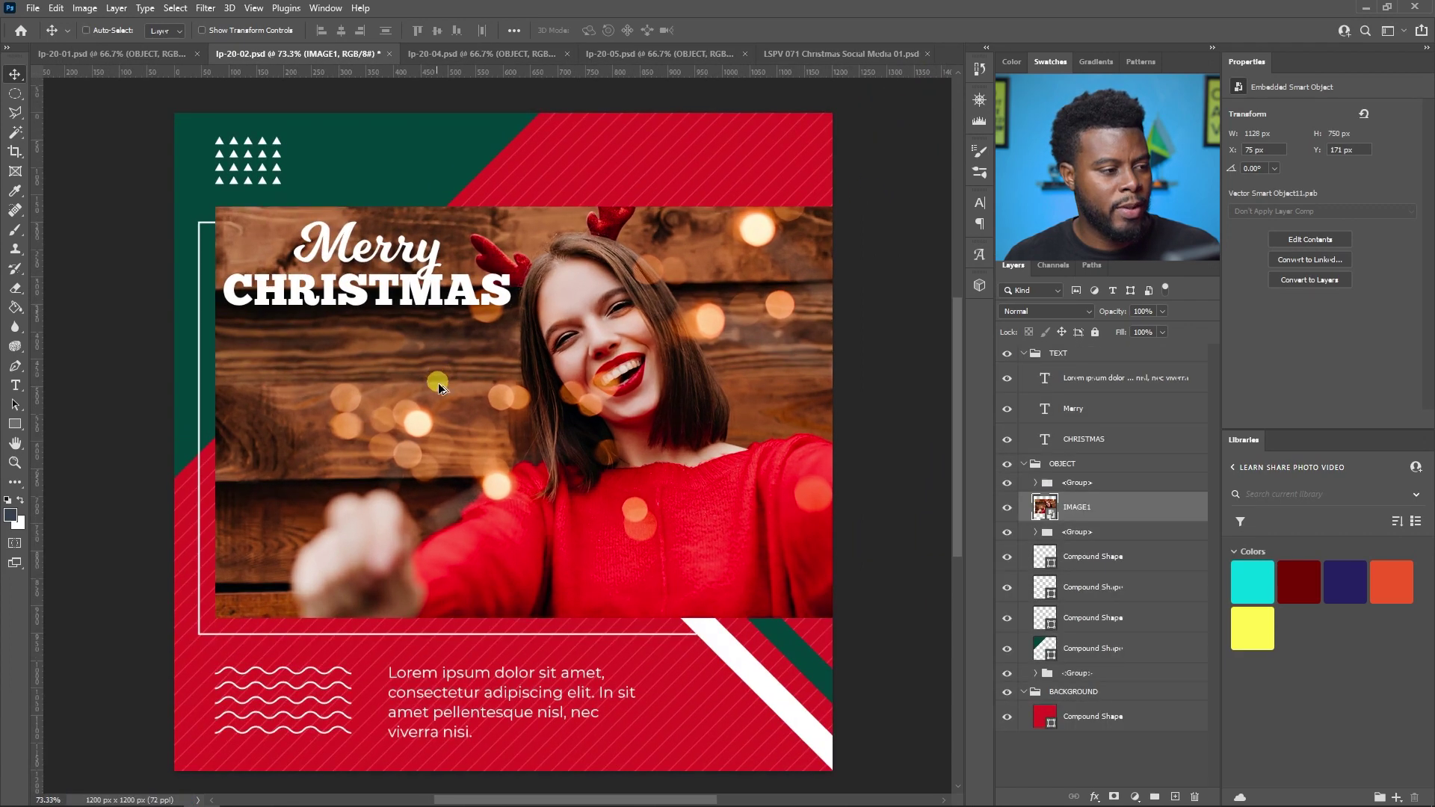
# Move the Merry and CHRISTMAS text layers together to the photo's lower-right area, over the red sweater.
pyautogui.scroll(-2, 438, 382)
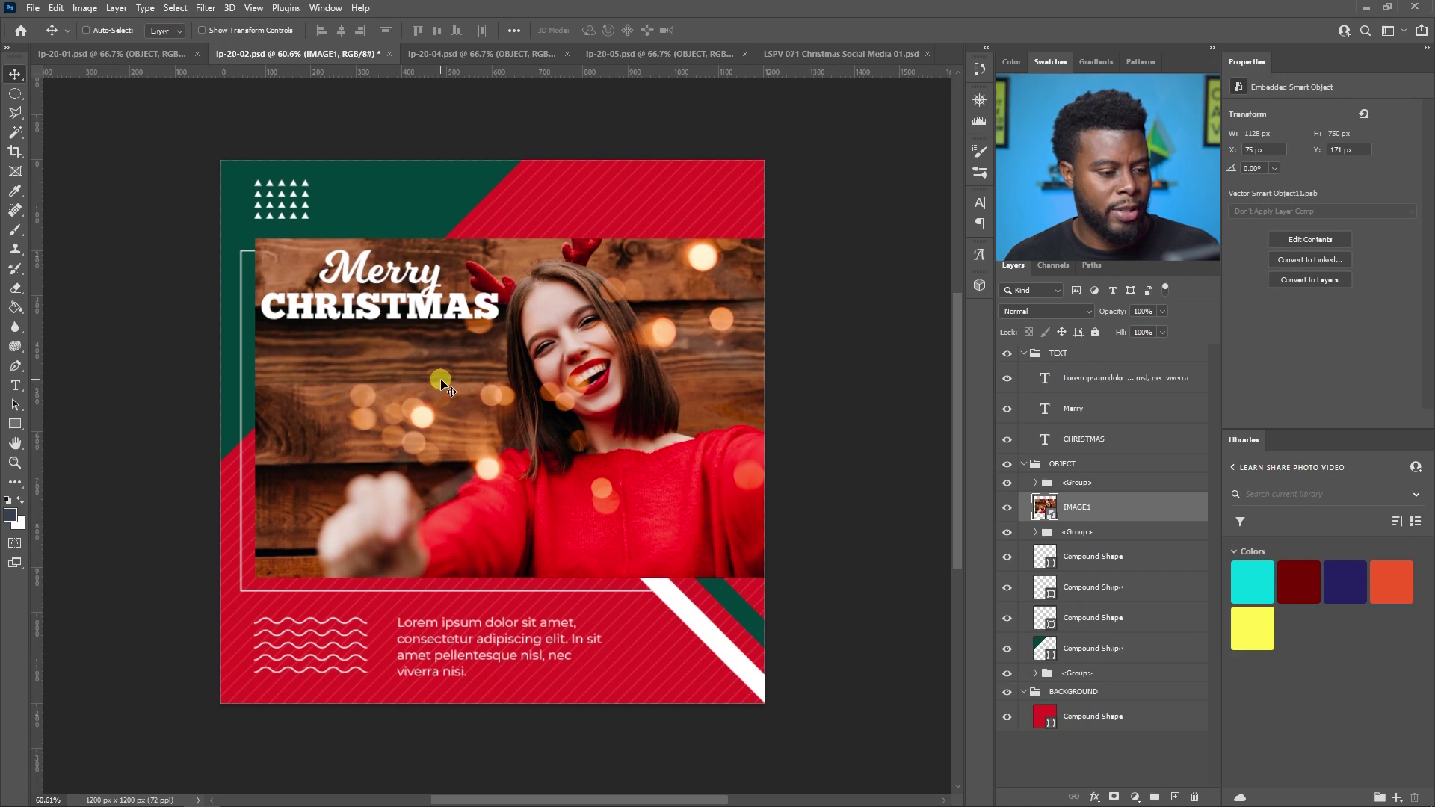
pyautogui.click(1115, 412)
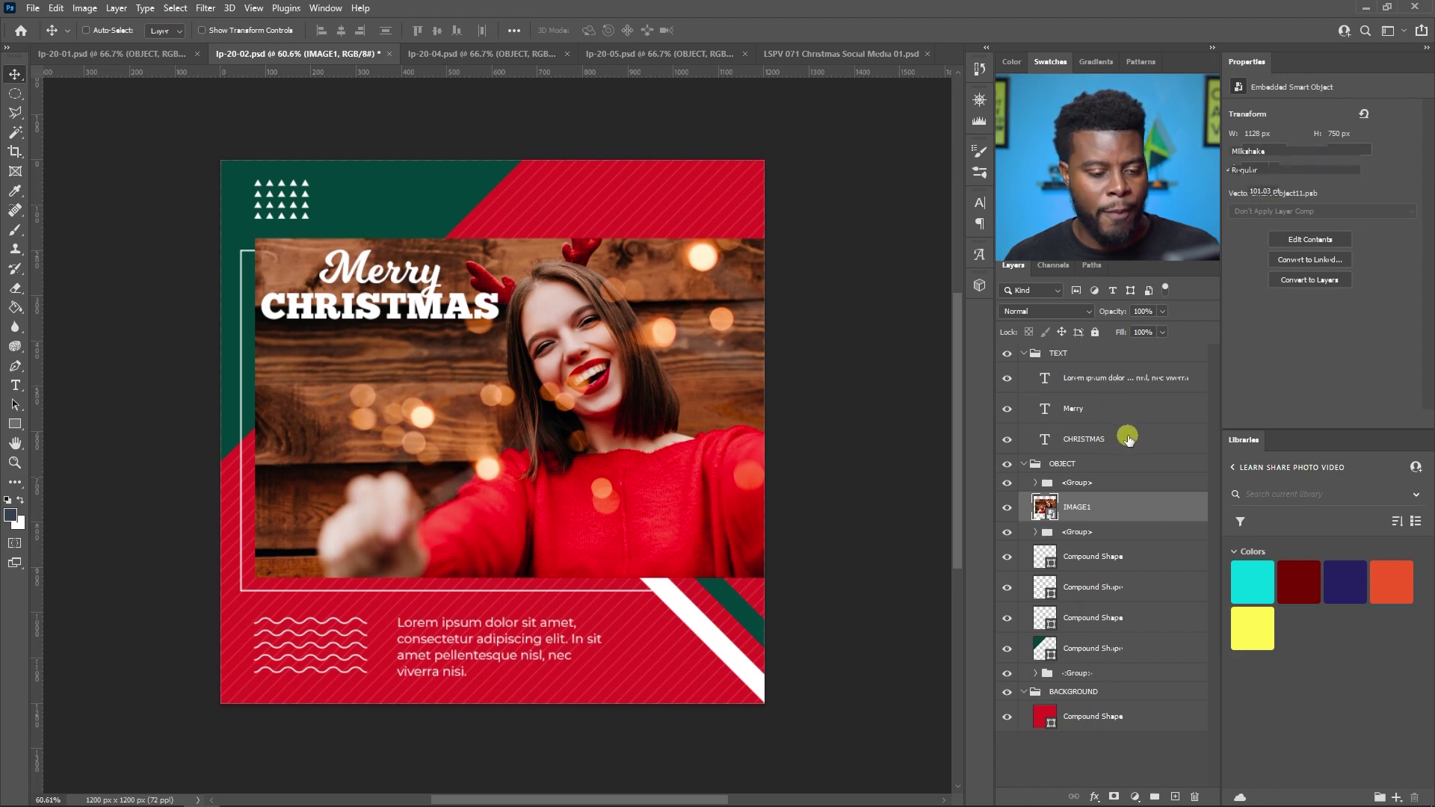
pyautogui.keyDown('shift'); pyautogui.click(1127, 438); pyautogui.keyUp('shift')
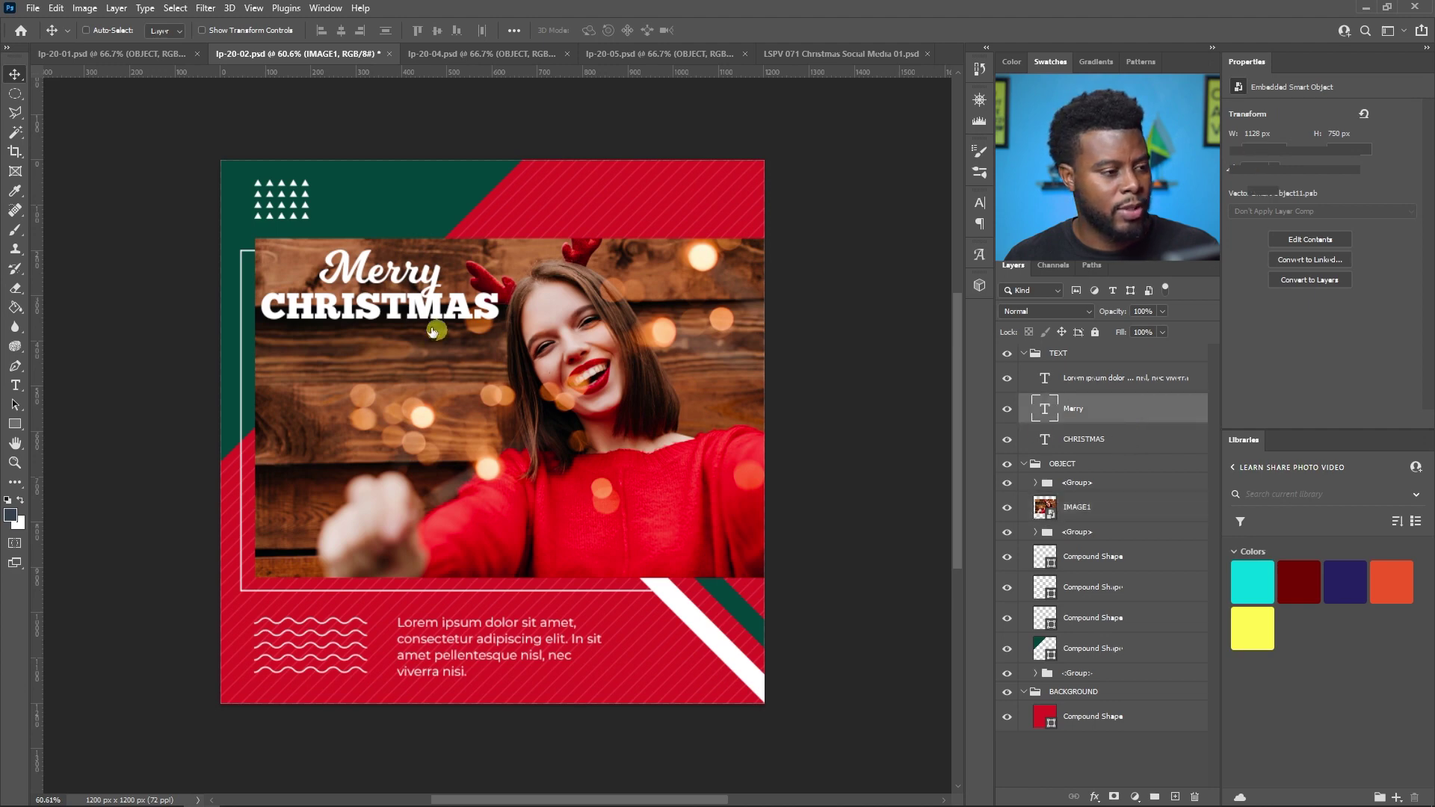
pyautogui.moveTo(406, 299); pyautogui.dragTo(636, 504)
pyautogui.scroll(1, 546, 375)
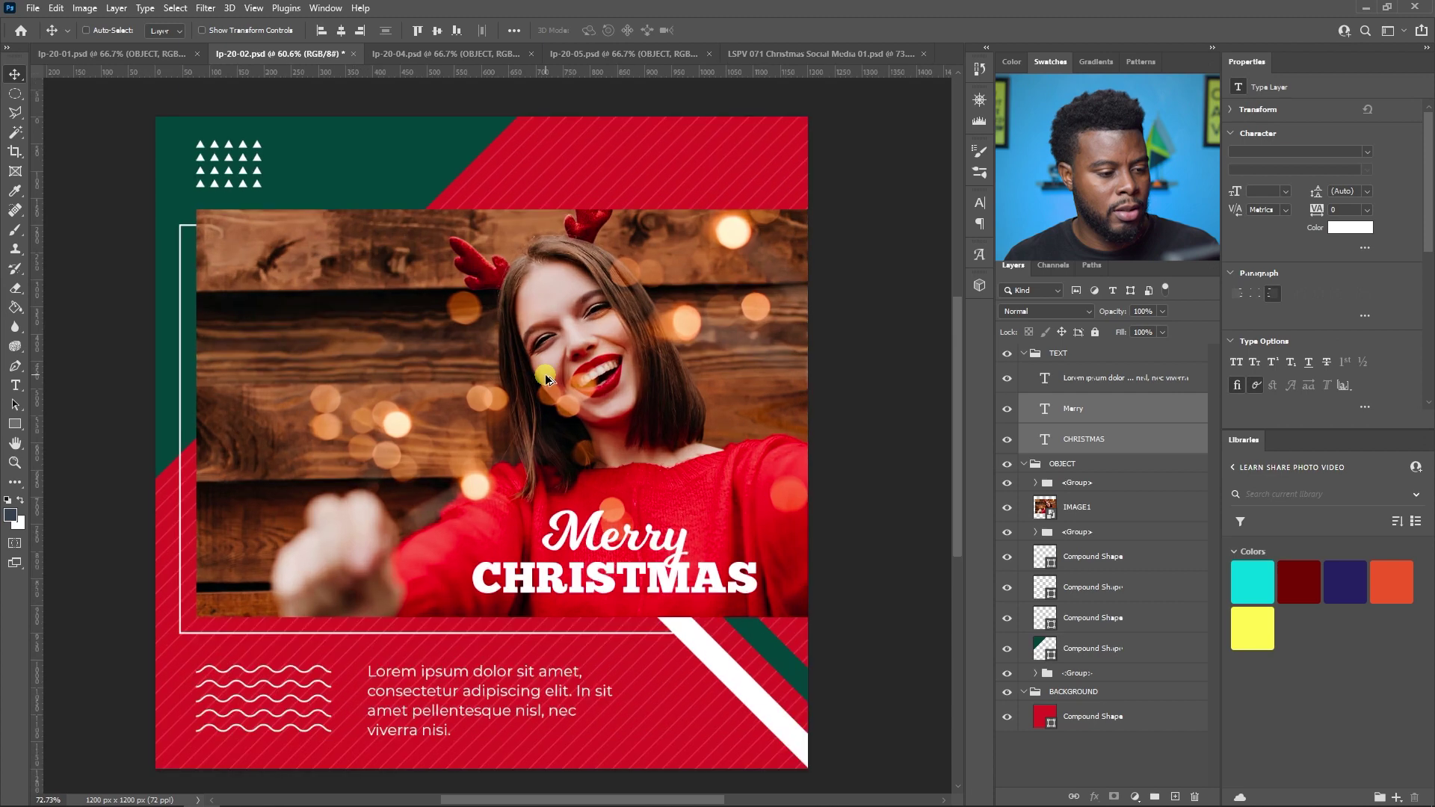
pyautogui.scroll(-1, 600, 573)
# Scale the Merry and CHRISTMAS text layers together to 120%.
pyautogui.hotkey('ctrl', 't')
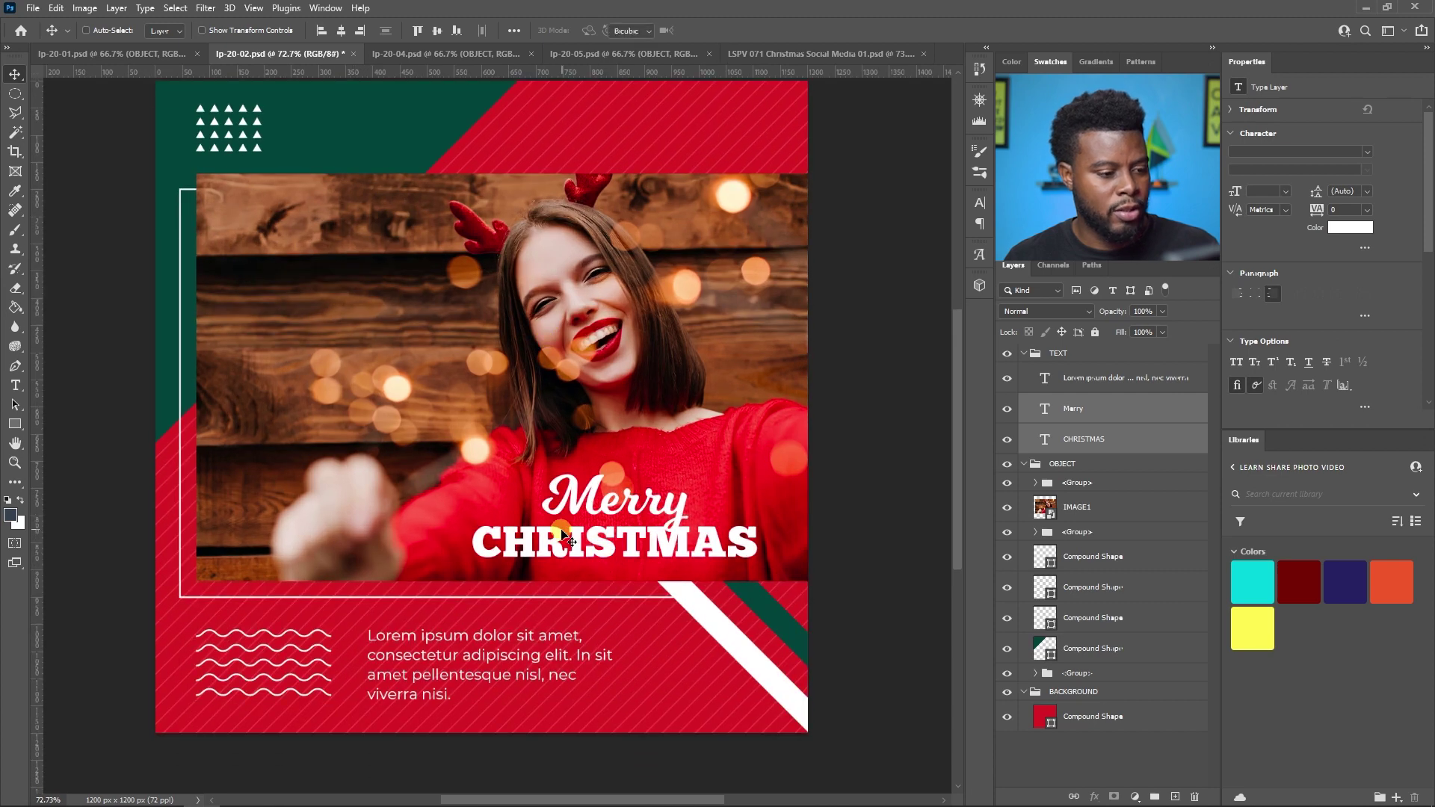
pyautogui.doubleClick(280, 31)
pyautogui.write('110')
pyautogui.press('Return')
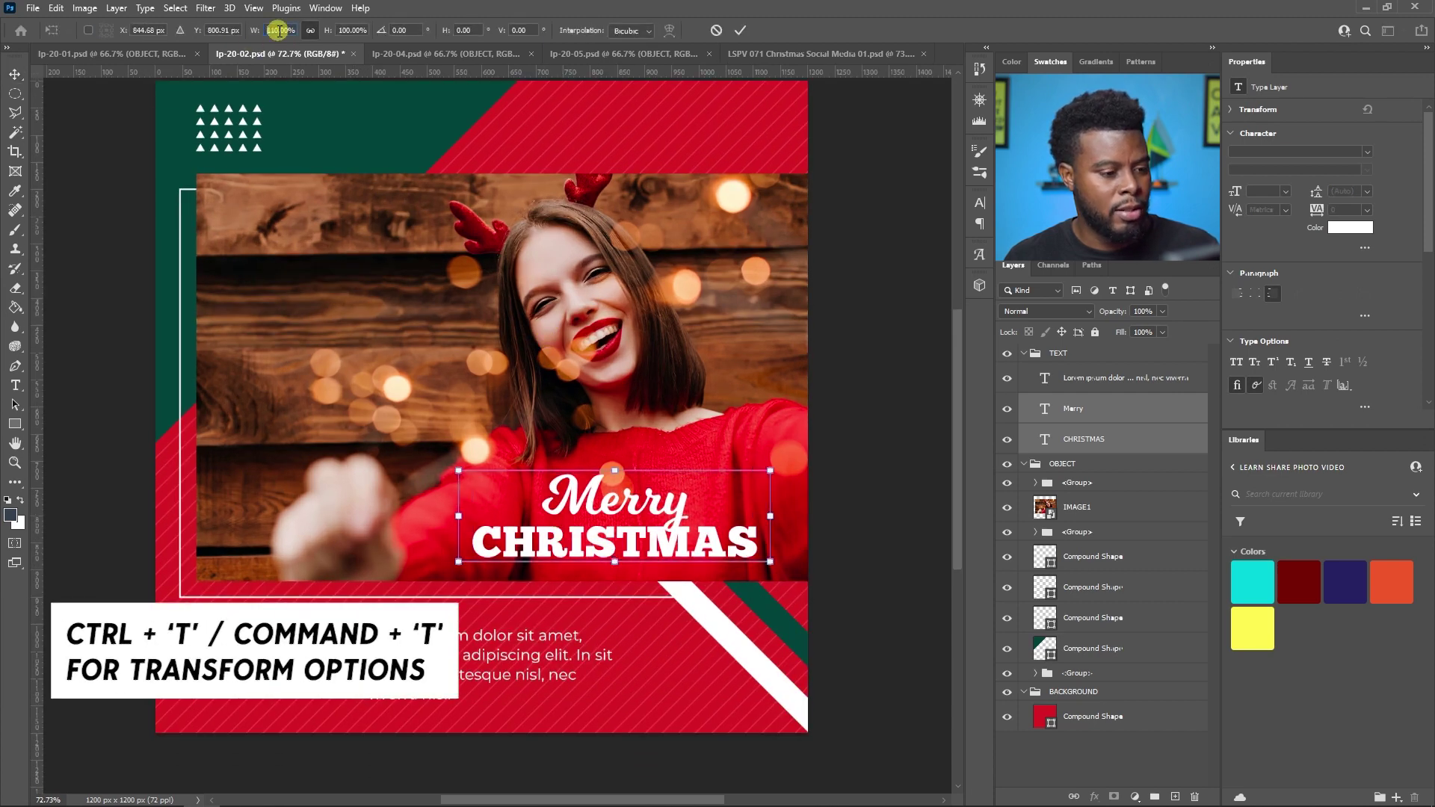
pyautogui.write('120')
pyautogui.press('Return')
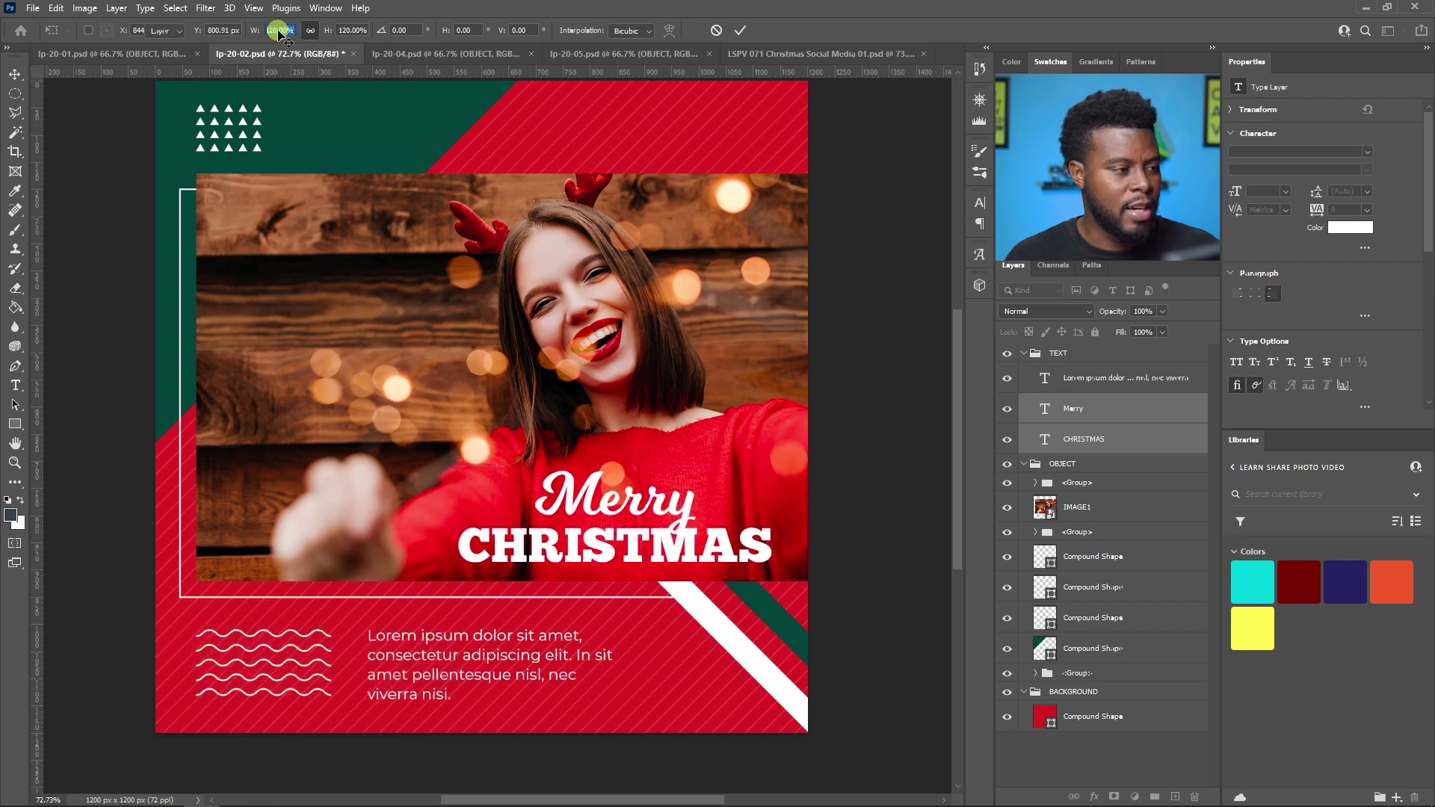
pyautogui.press('Return')
pyautogui.scroll(-1, 582, 348)
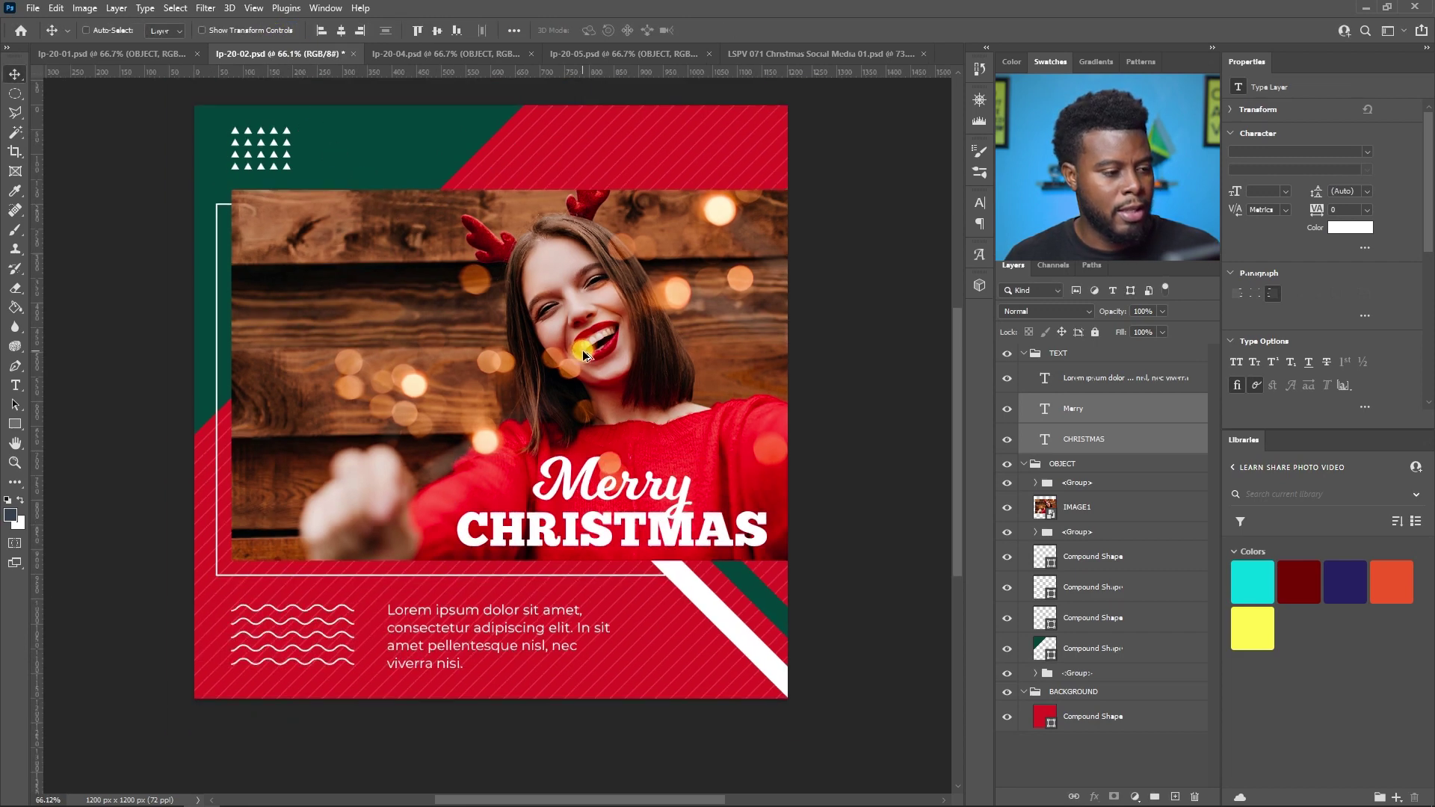
pyautogui.scroll(1, 581, 350)
pyautogui.scroll(2, 275, 241)
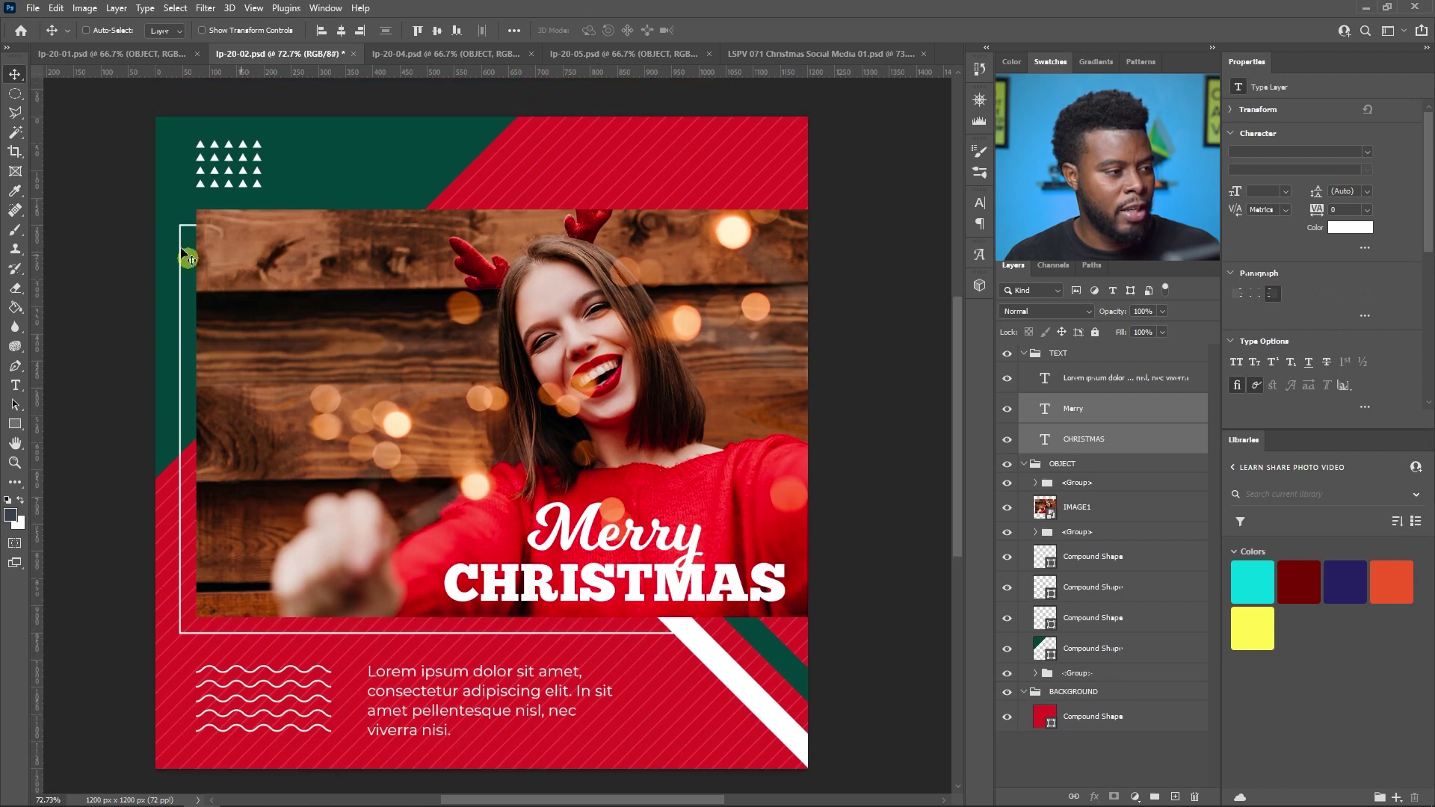
# Place LearnSharePhotoVideo_Logo_2020_White-02.png, shrink it to about 162 px wide and put it in the photo's upper-left corner.
pyautogui.click(169, 793)
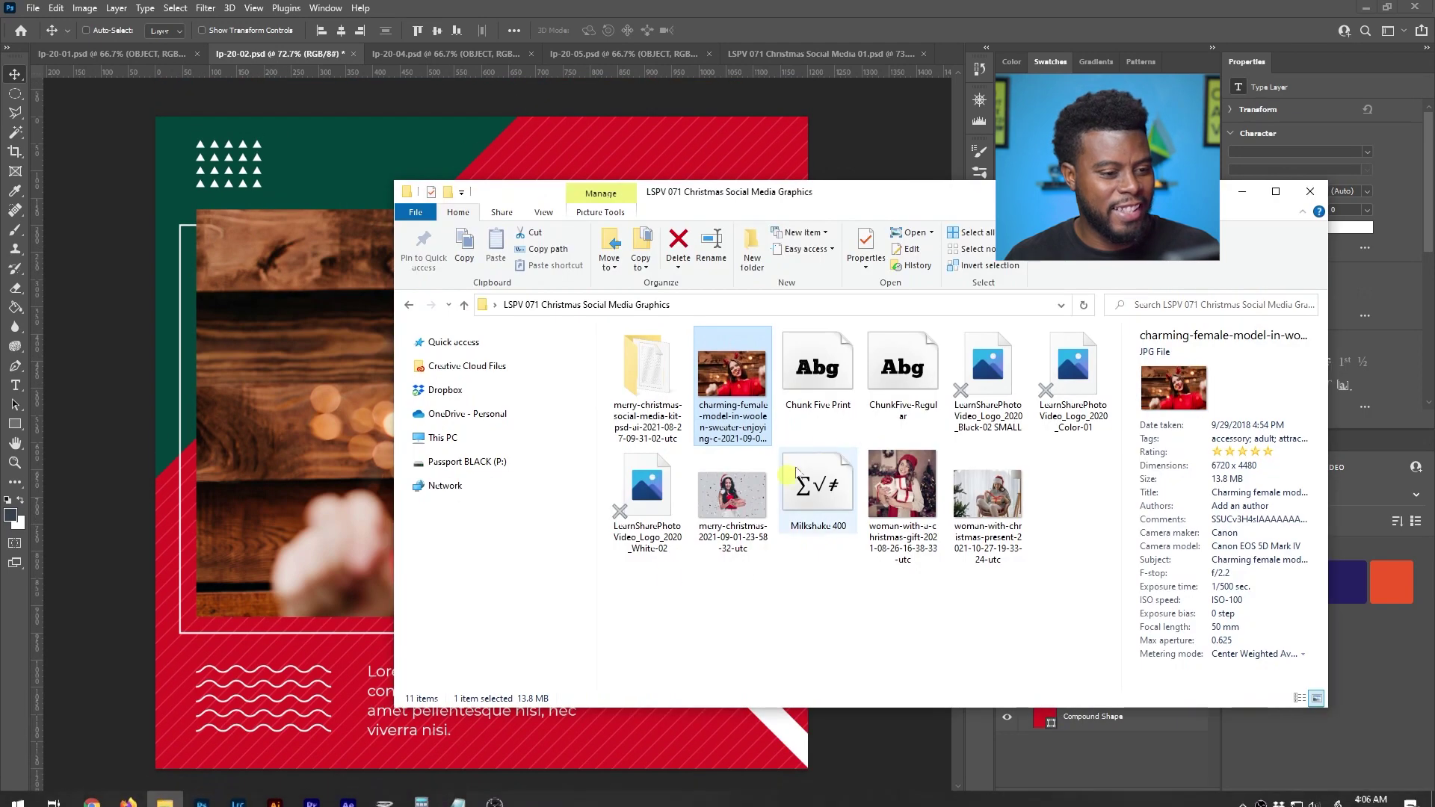
pyautogui.click(622, 510)
pyautogui.moveTo(555, 494); pyautogui.dragTo(261, 310)
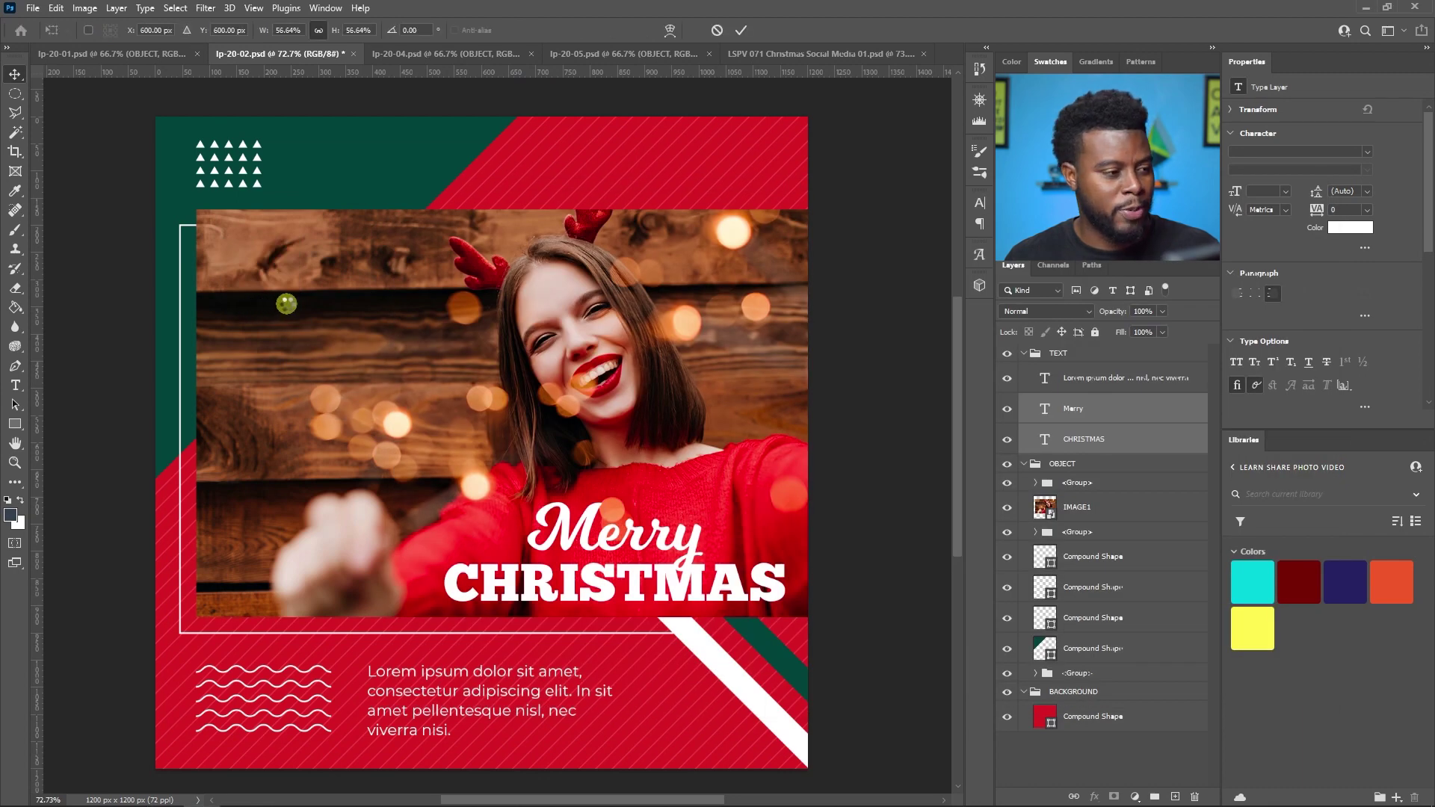
pyautogui.moveTo(811, 117); pyautogui.dragTo(232, 653)
pyautogui.press('Return')
pyautogui.moveTo(206, 716); pyautogui.dragTo(261, 264)
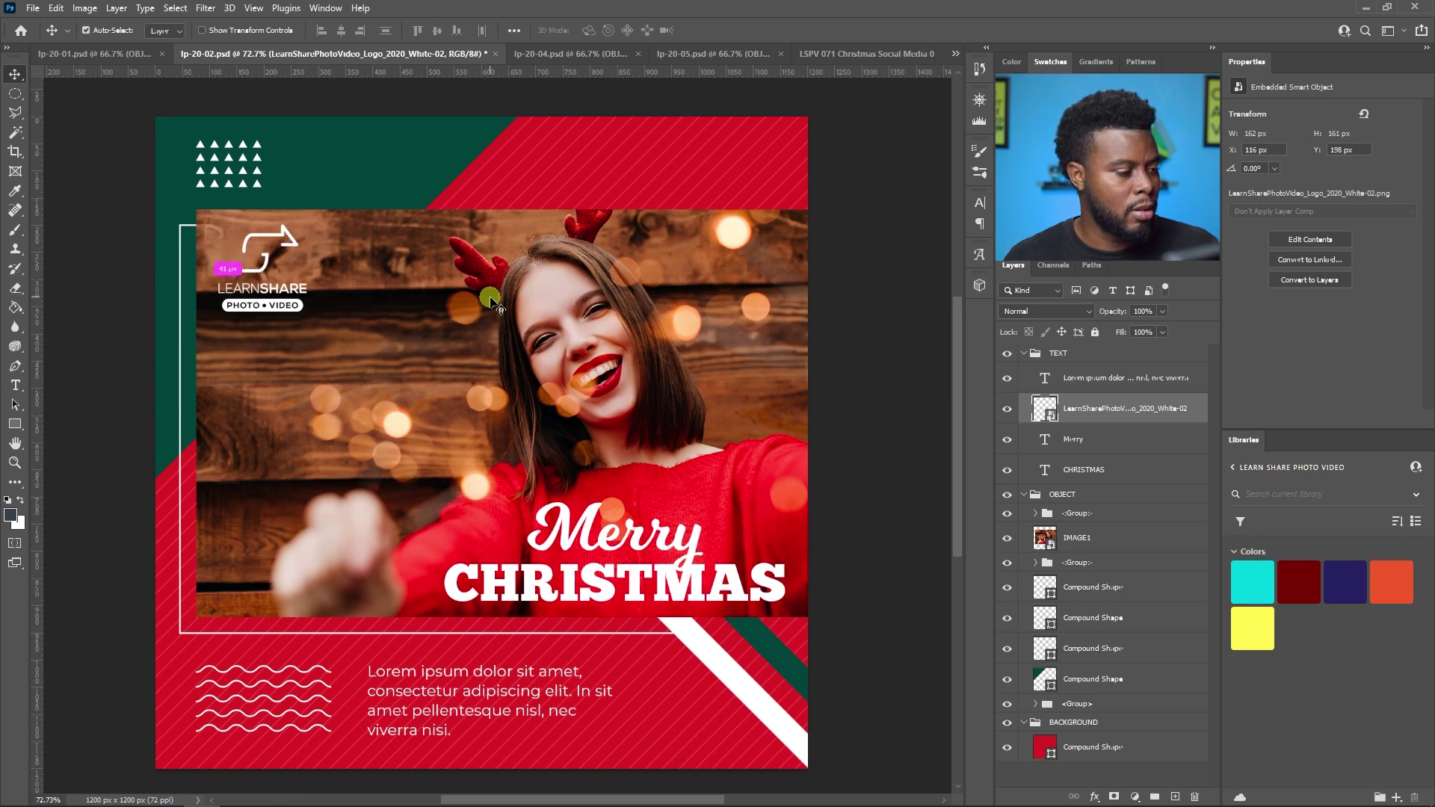
# Scale the logo down to 6.08% and nudge it 10 px up and 10 px left in the photo's corner.
pyautogui.hotkey('ctrl', 't')
pyautogui.moveTo(301, 312); pyautogui.dragTo(279, 298)
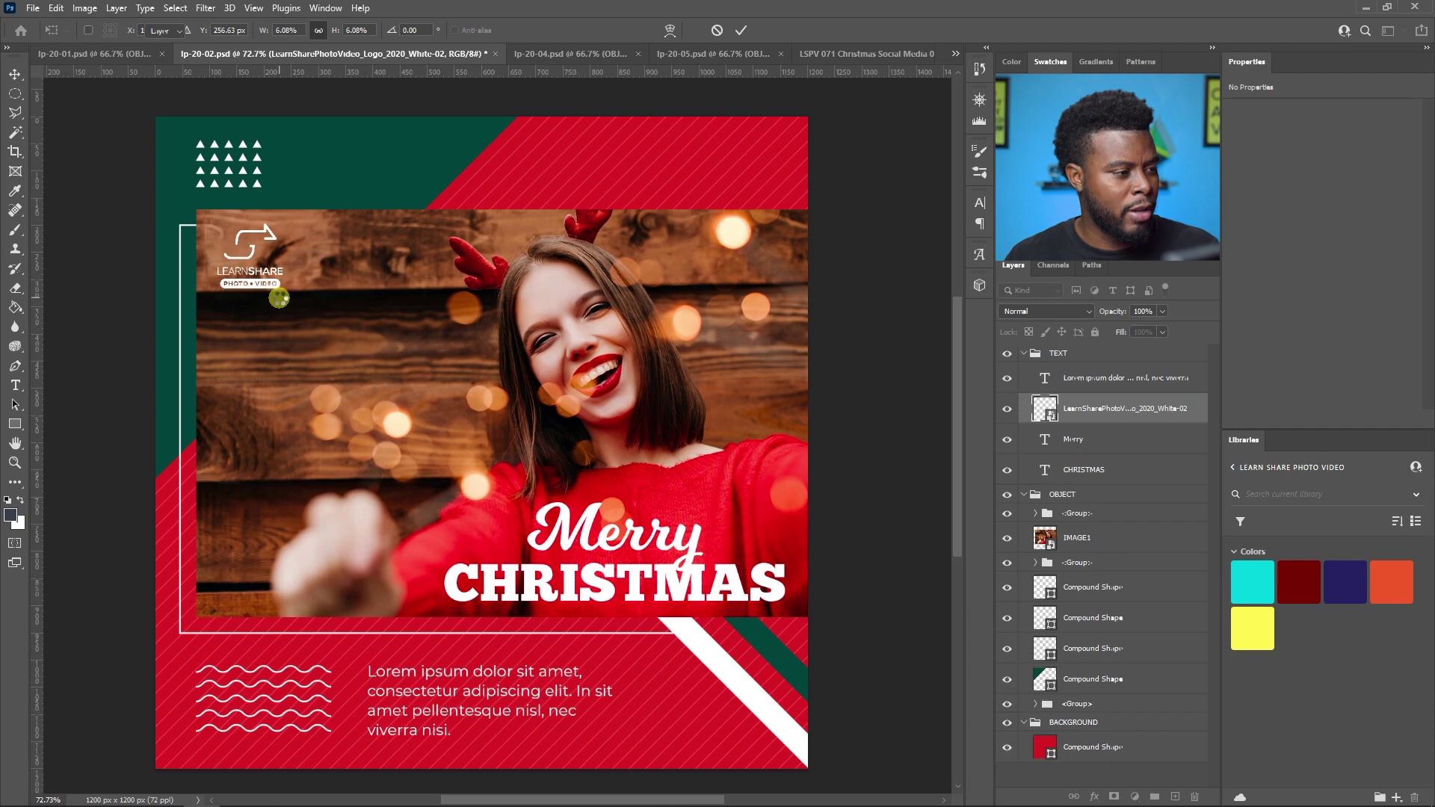
pyautogui.press('Return')
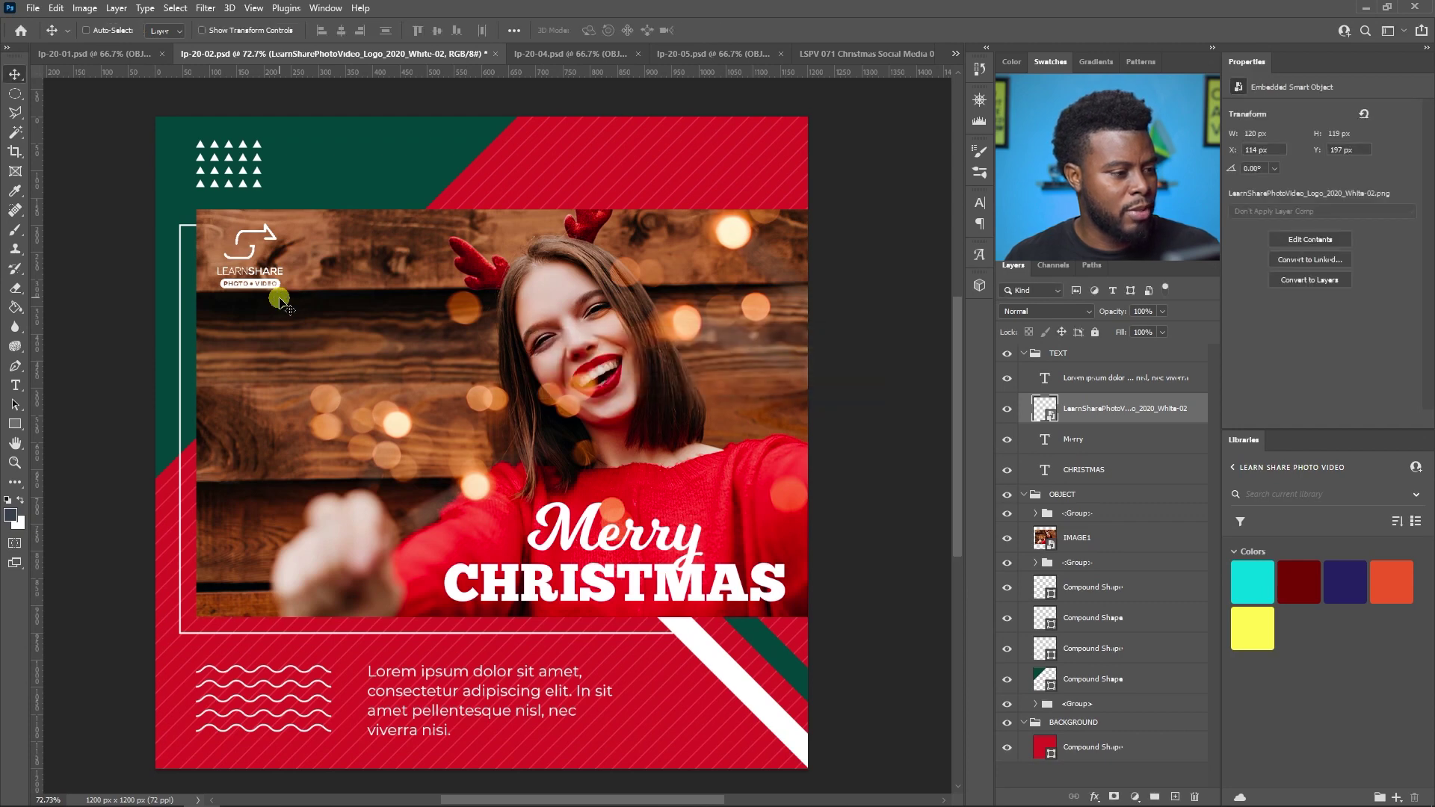
pyautogui.hotkey('shift', 'Up')
pyautogui.hotkey('shift', 'Left')
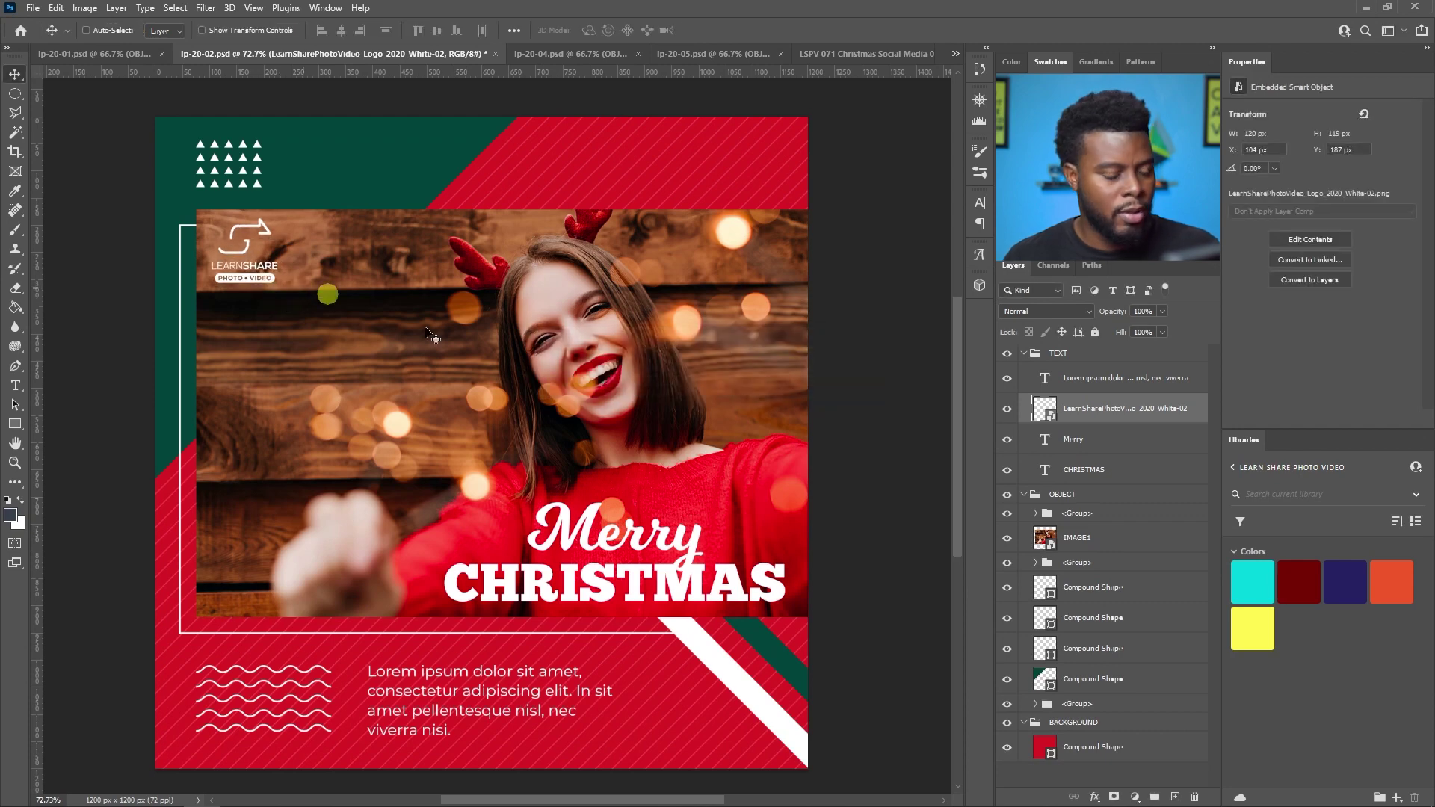
# Scale the Merry and CHRISTMAS text layers together to 67.44% and move them onto the red area above the photo.
pyautogui.click(1127, 476)
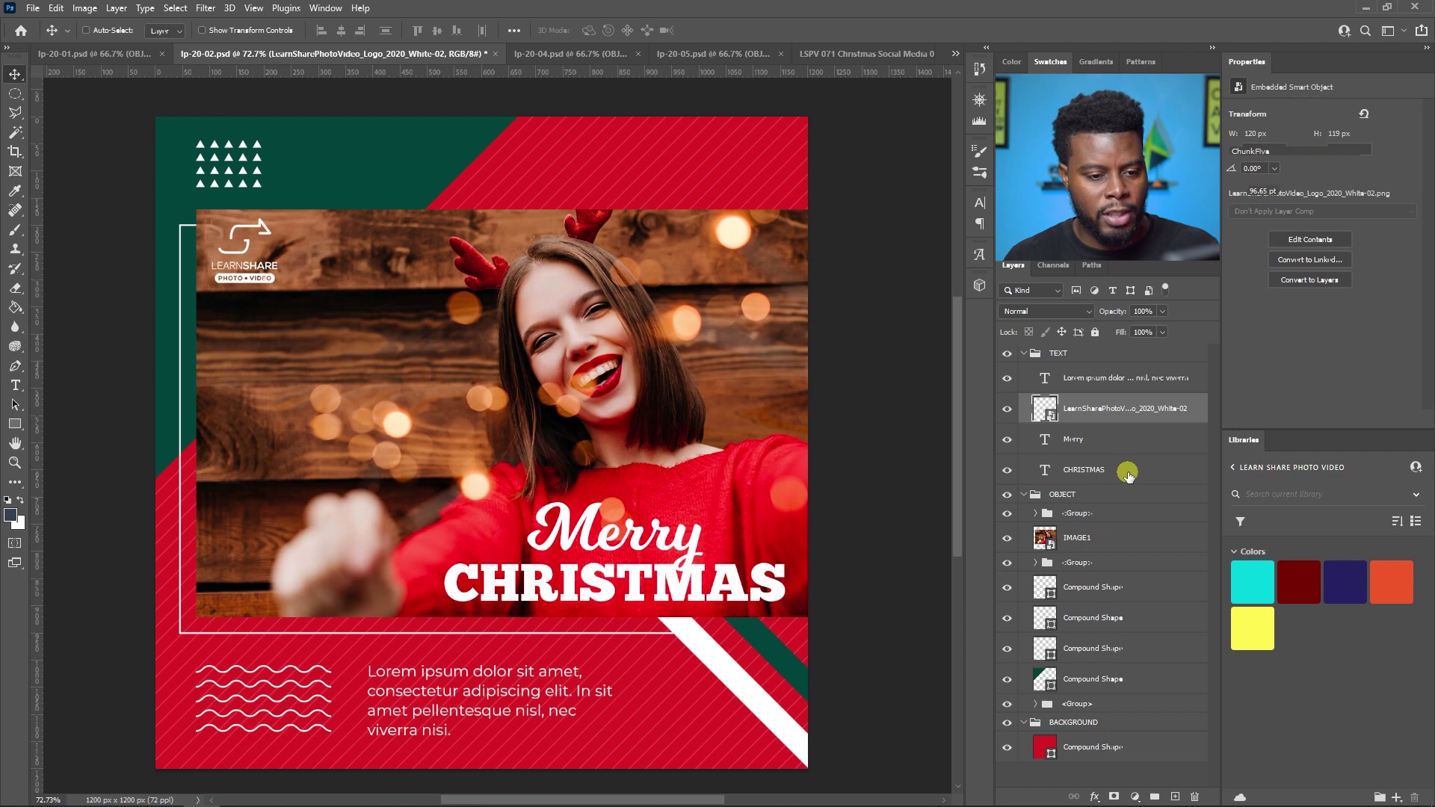
pyautogui.keyDown('shift'); pyautogui.click(1133, 444); pyautogui.keyUp('shift')
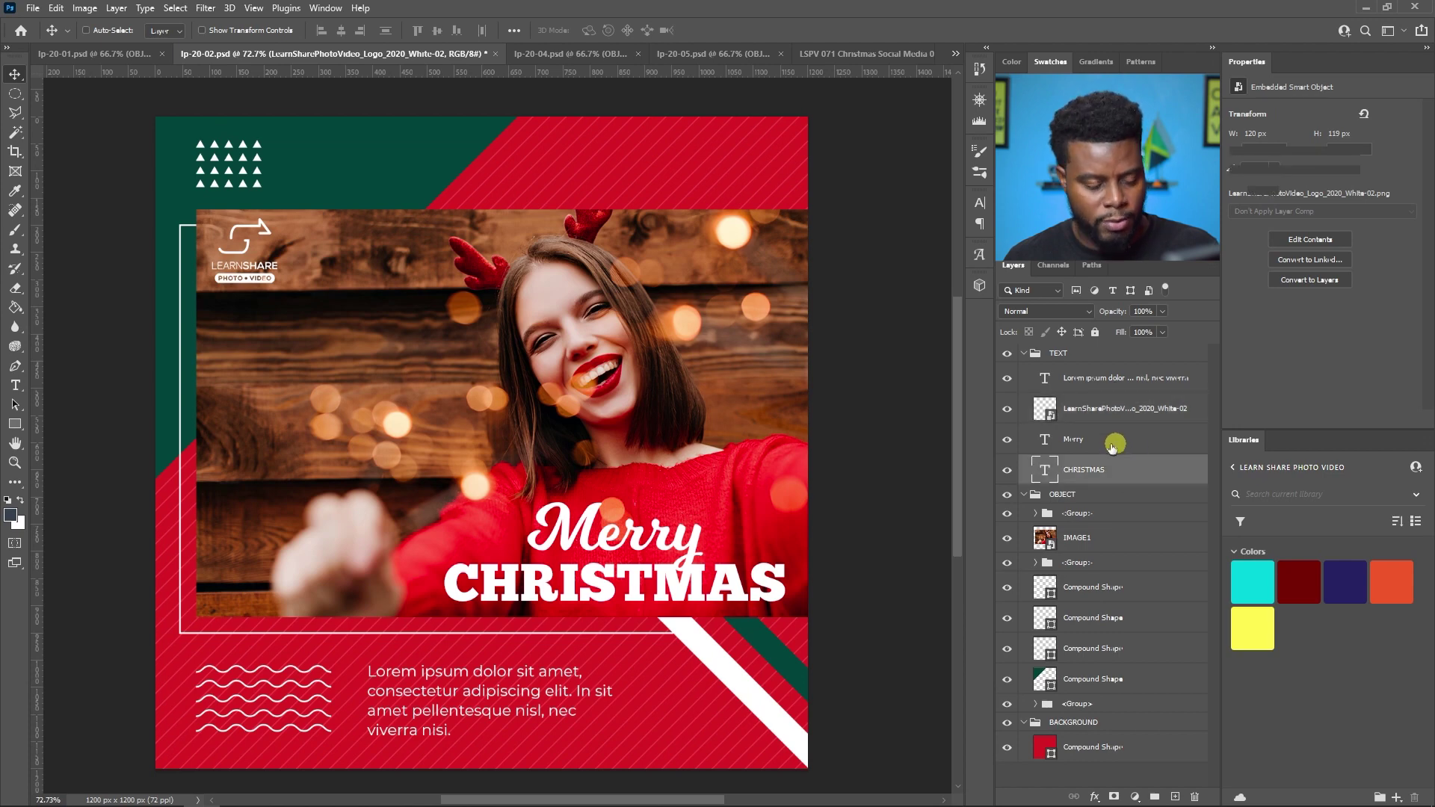
pyautogui.hotkey('ctrl', 't')
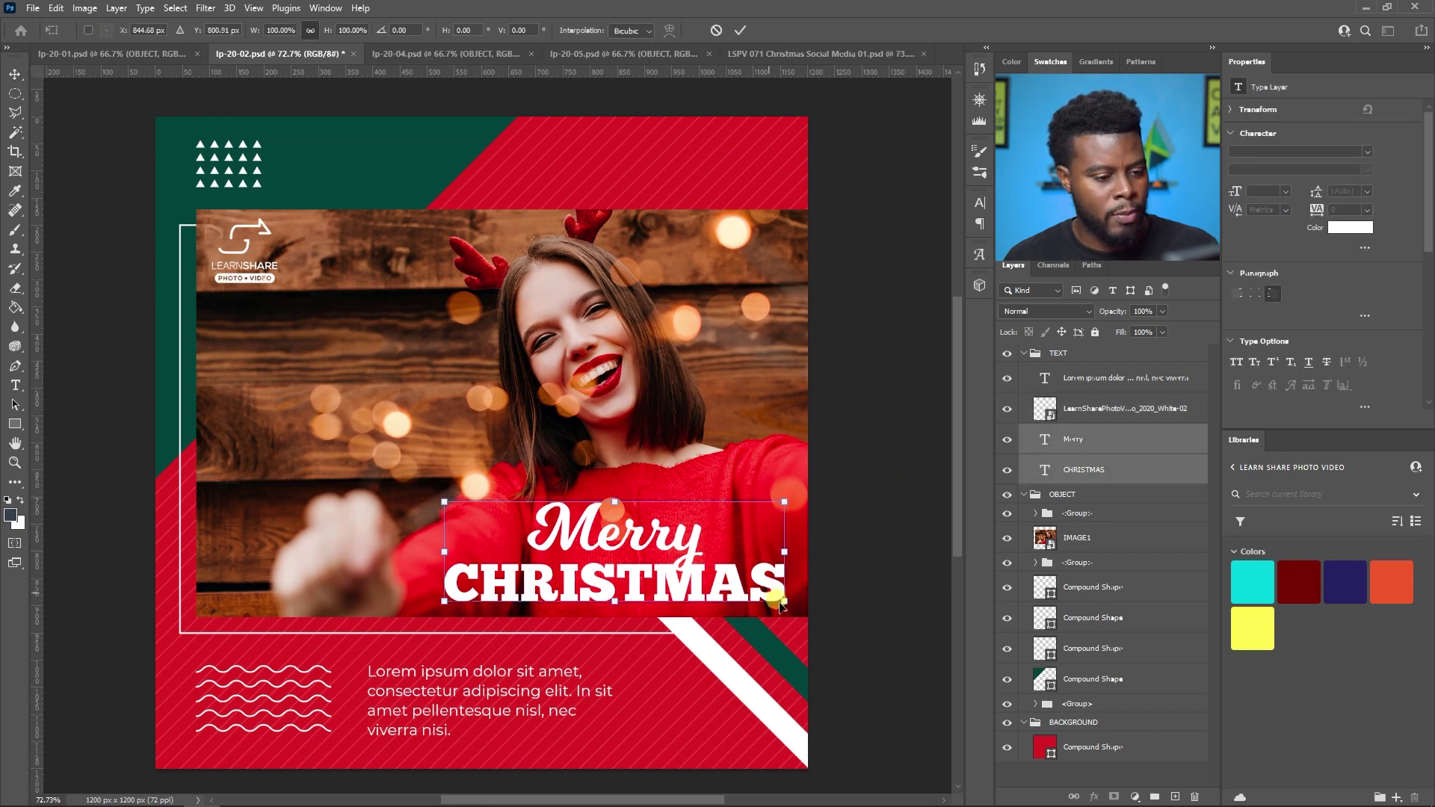
pyautogui.moveTo(784, 601); pyautogui.dragTo(674, 569)
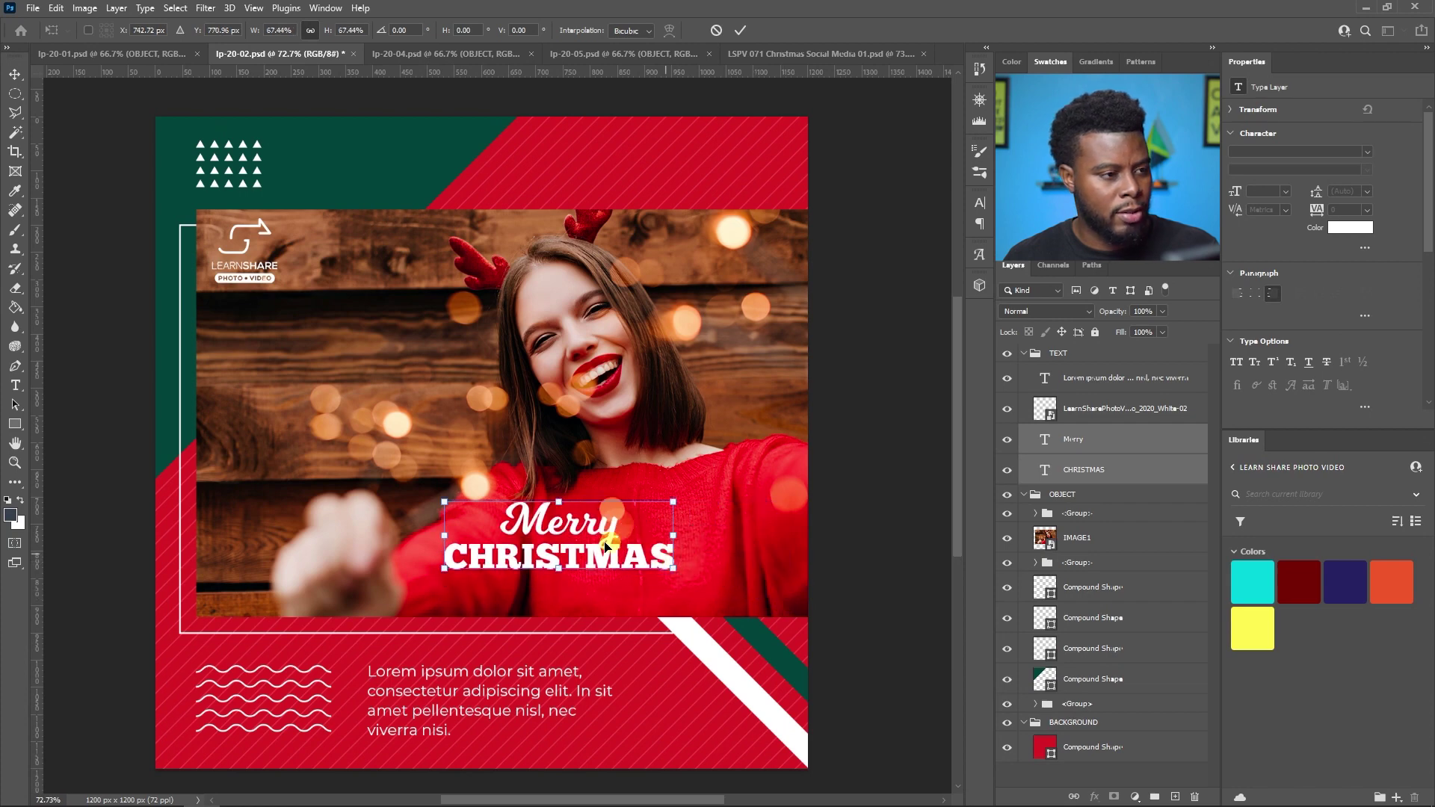
pyautogui.moveTo(684, 230); pyautogui.dragTo(695, 174)
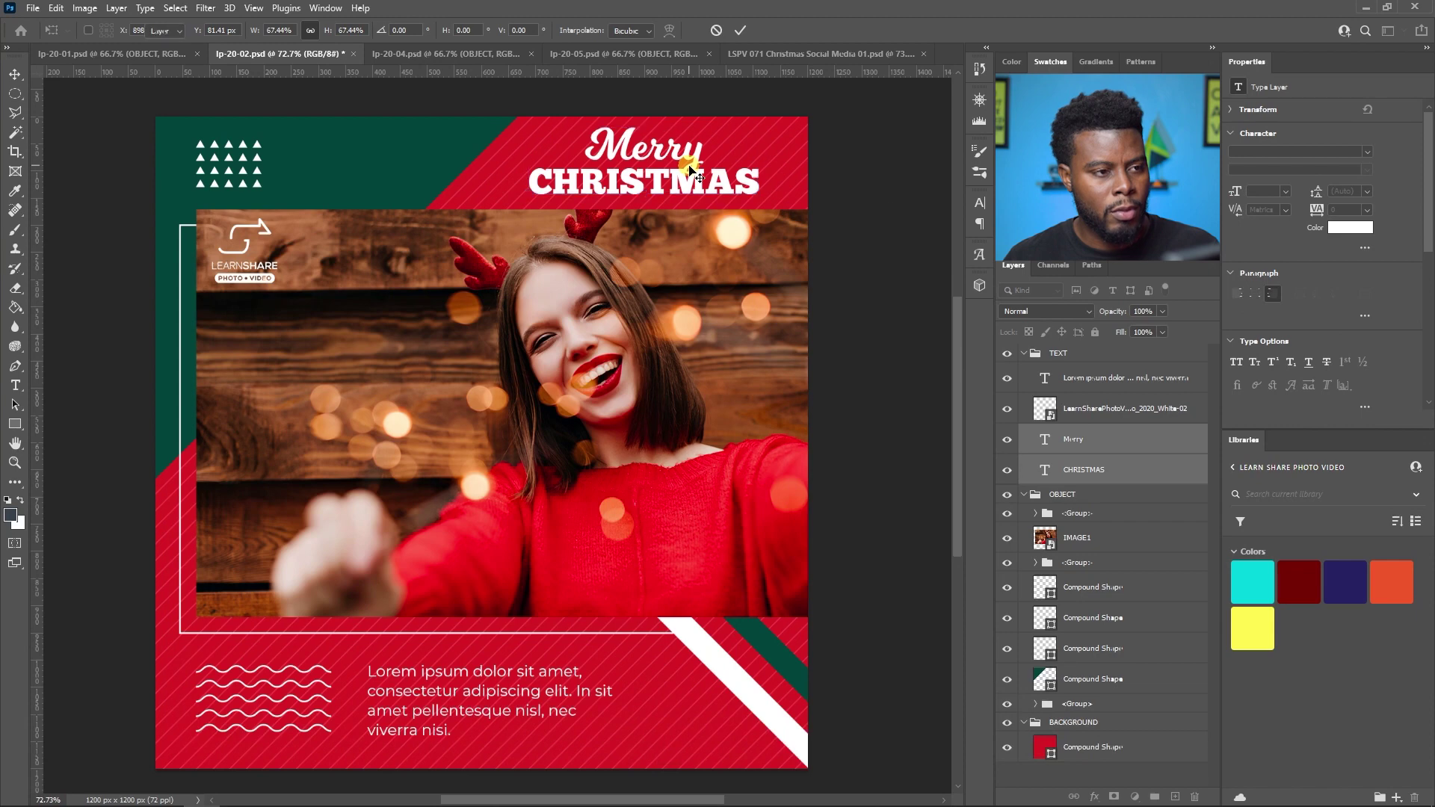
pyautogui.press('Return')
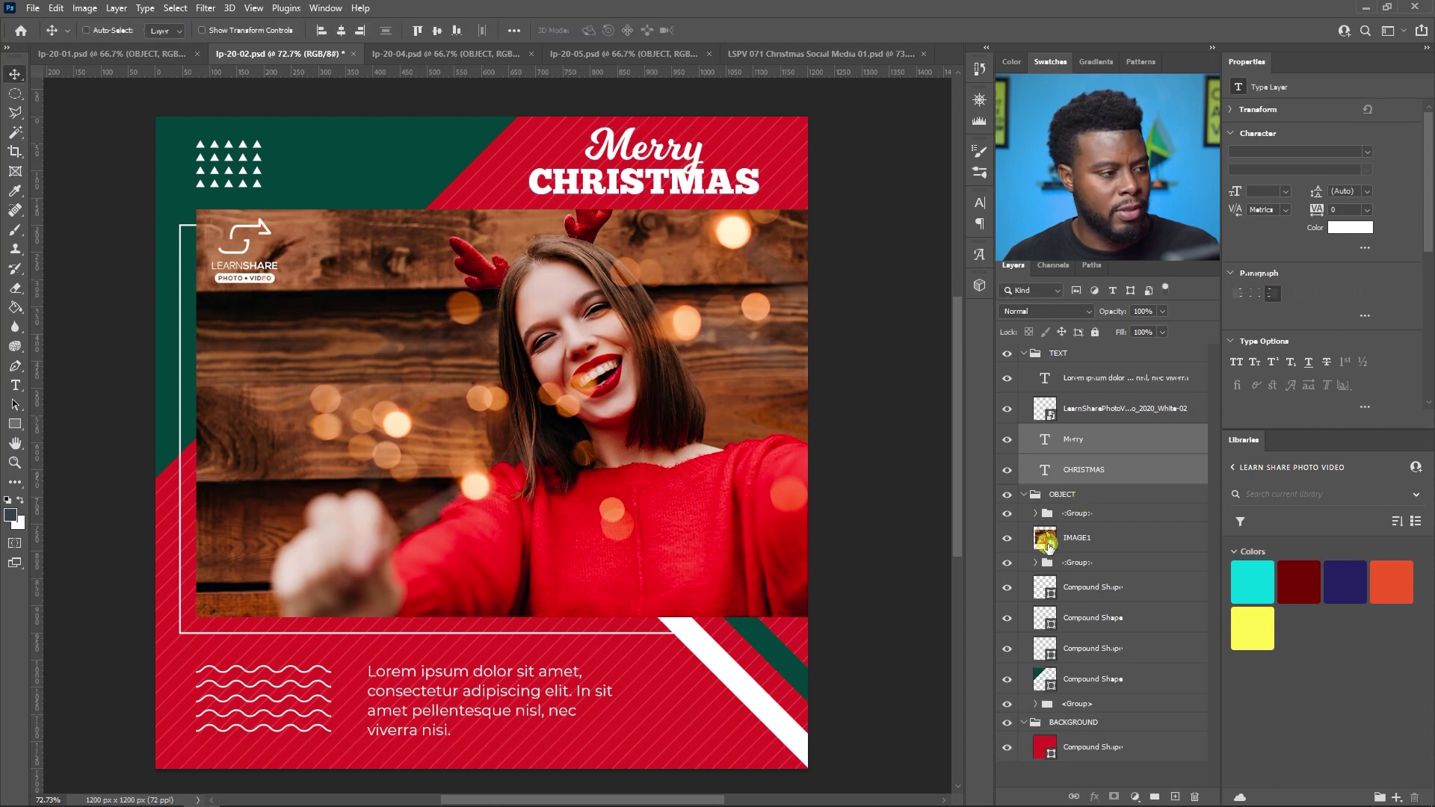
# Shift the woman's photo left to X -134 px inside the IMAGE1 smart object, and save and close the smart object.
pyautogui.doubleClick(1046, 543)
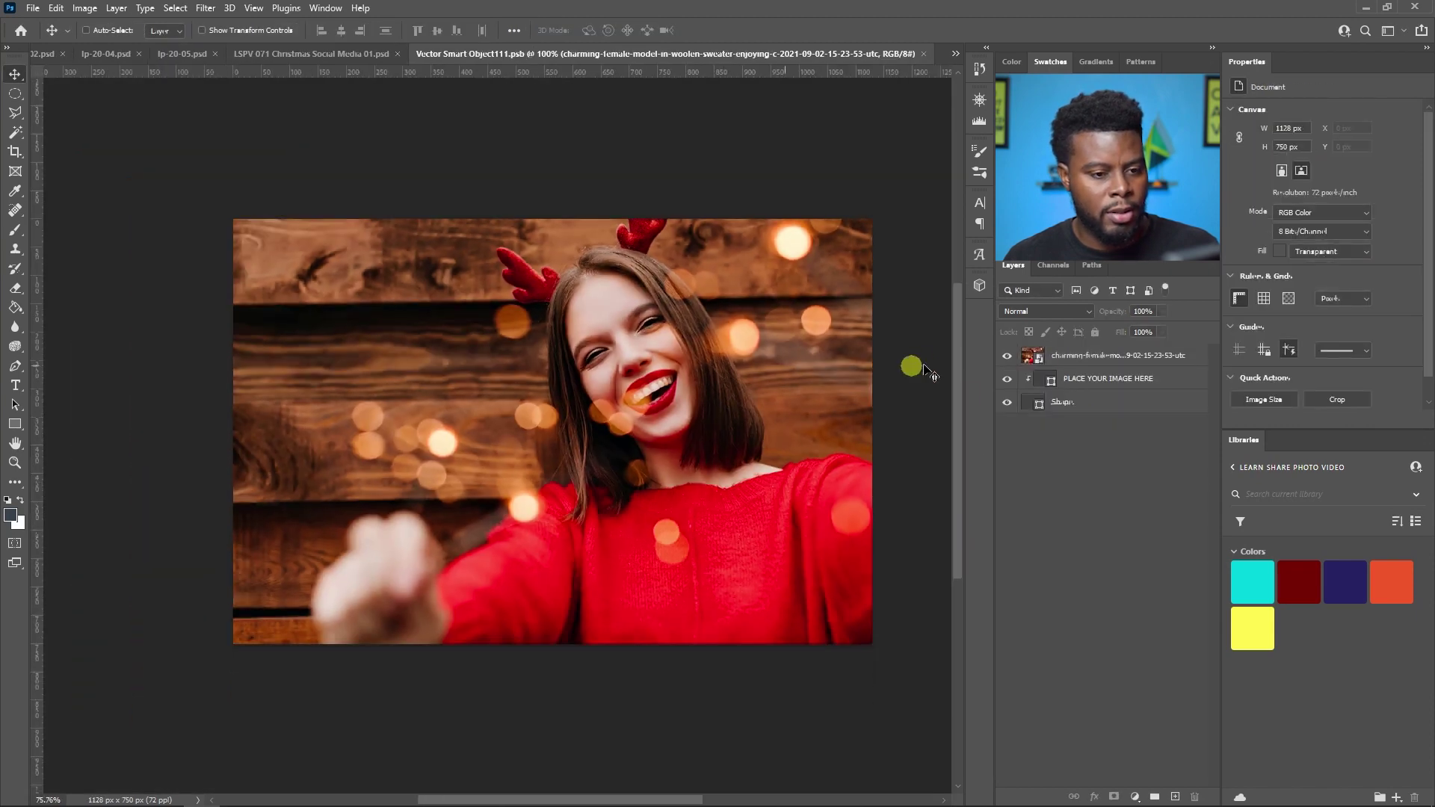
pyautogui.click(1063, 356)
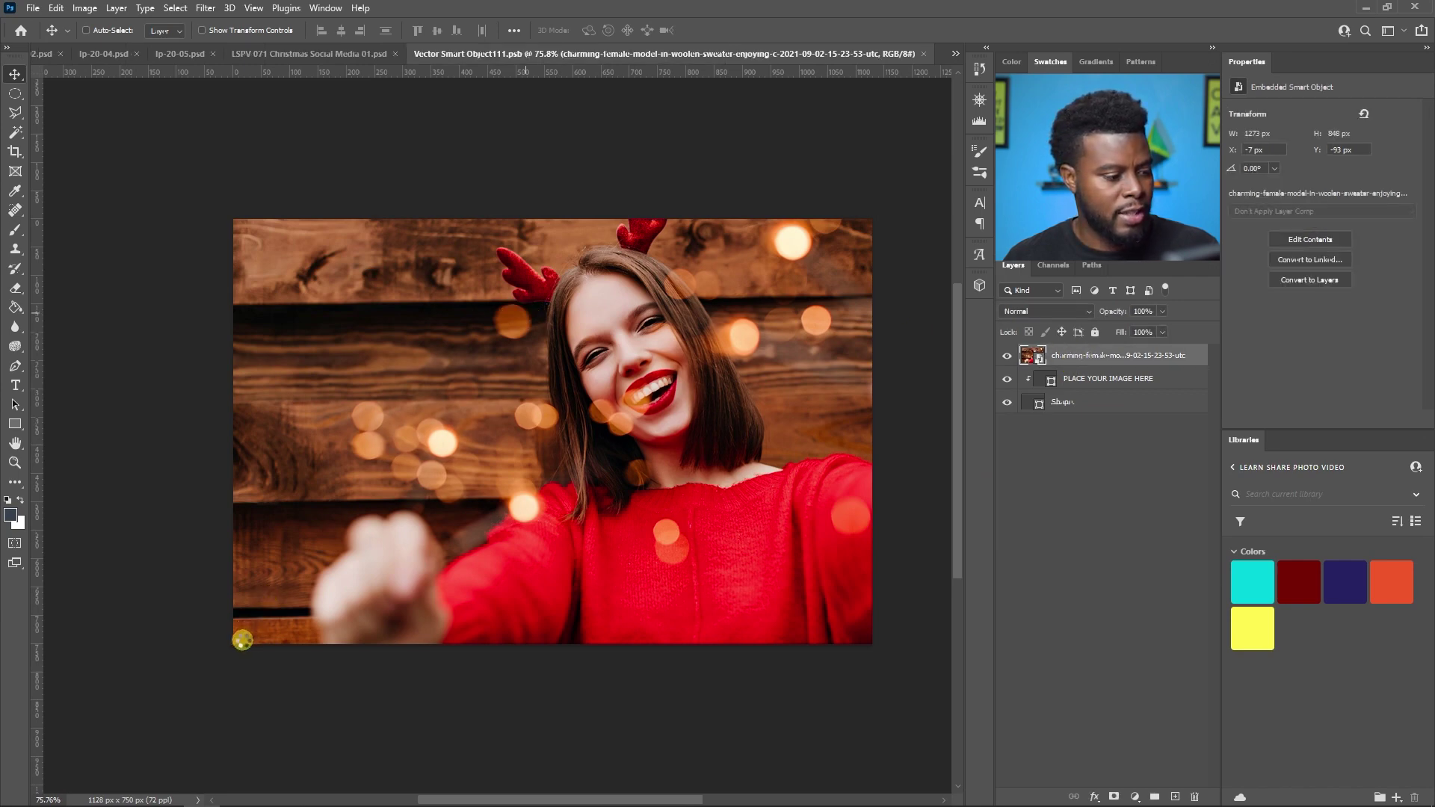
pyautogui.hotkey('ctrl', 't')
pyautogui.moveTo(805, 340); pyautogui.dragTo(720, 334)
pyautogui.press('Return')
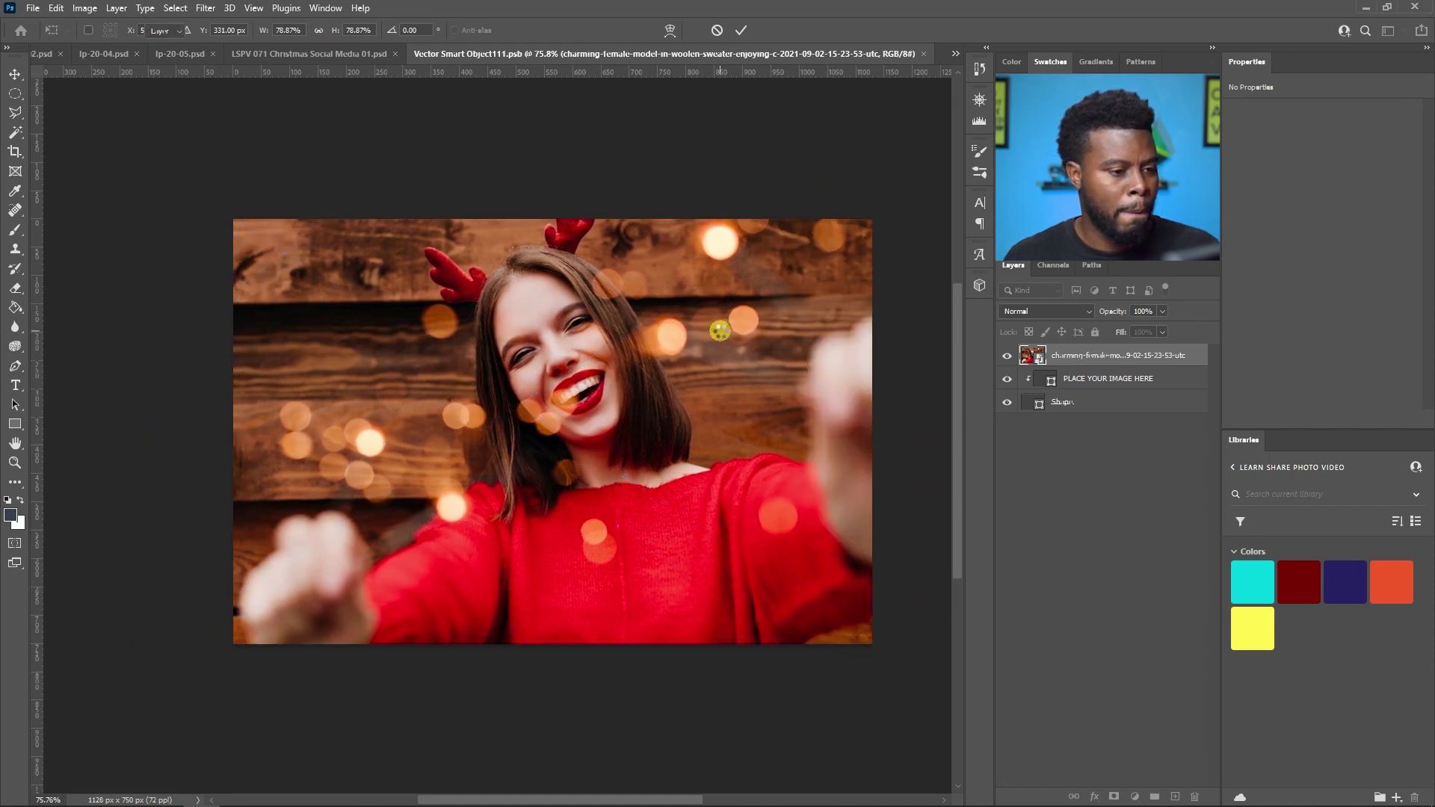
pyautogui.hotkey('ctrl', 's')
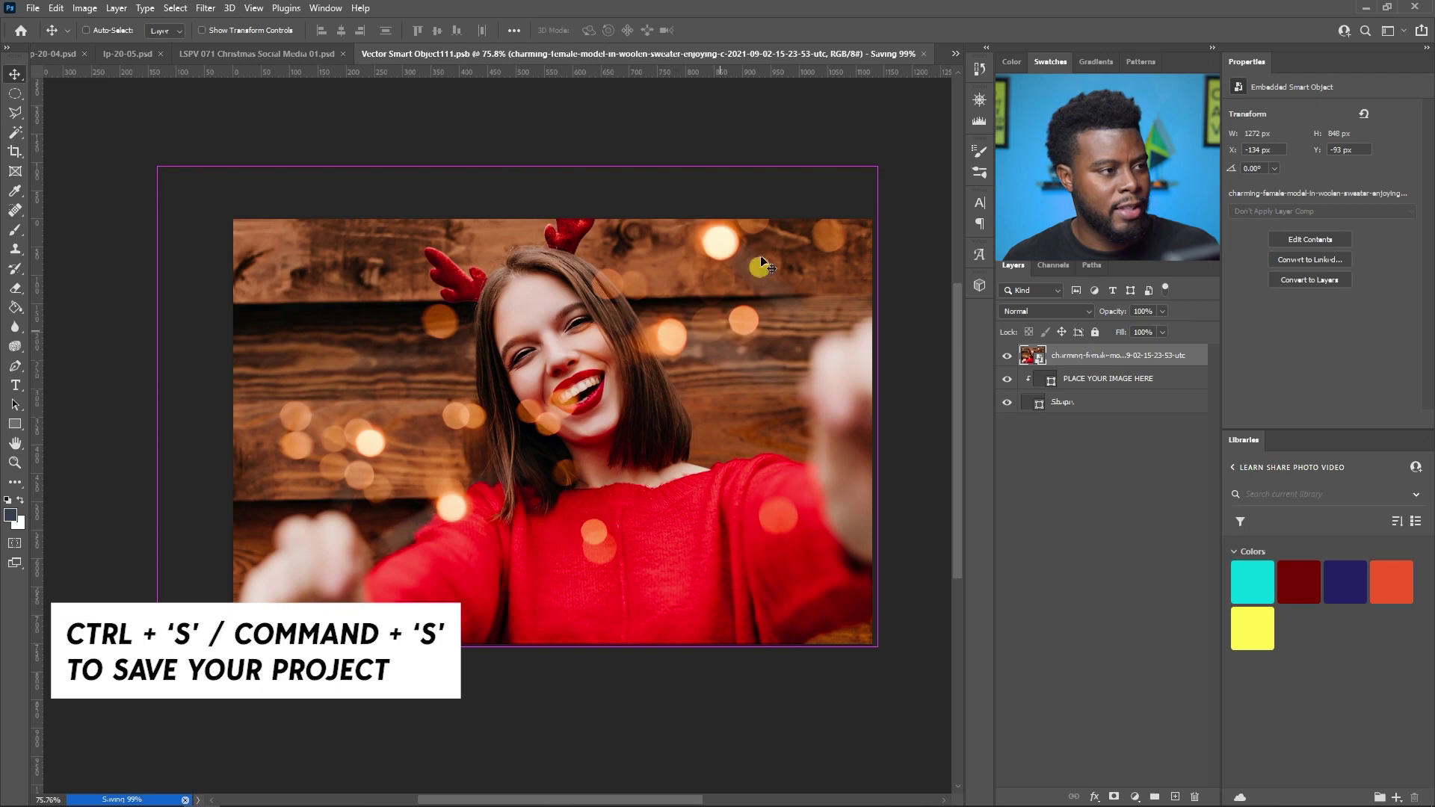
pyautogui.click(924, 54)
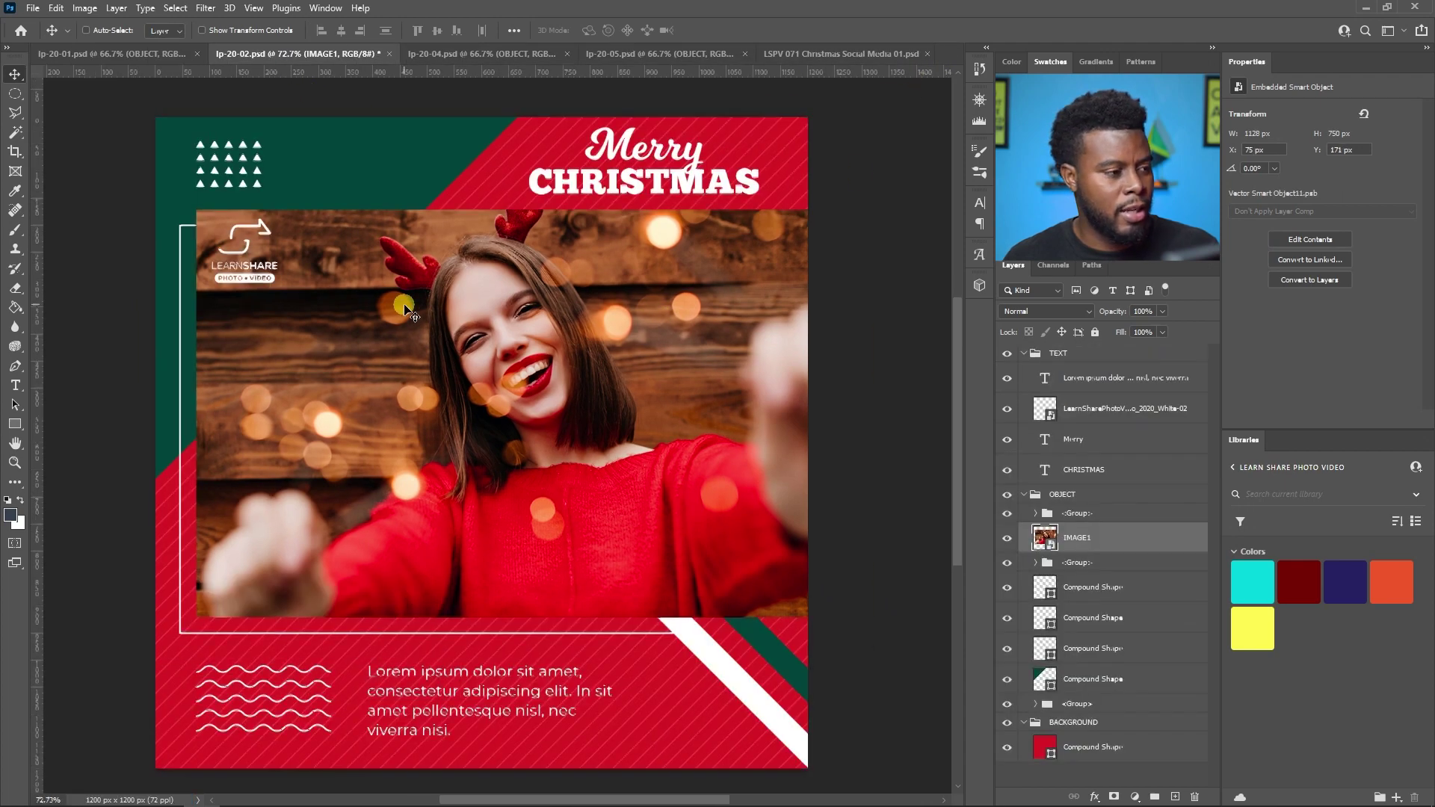
# Scale the logo to 4.08% and move it onto the green area, beside the triangle pattern.
pyautogui.click(1106, 408)
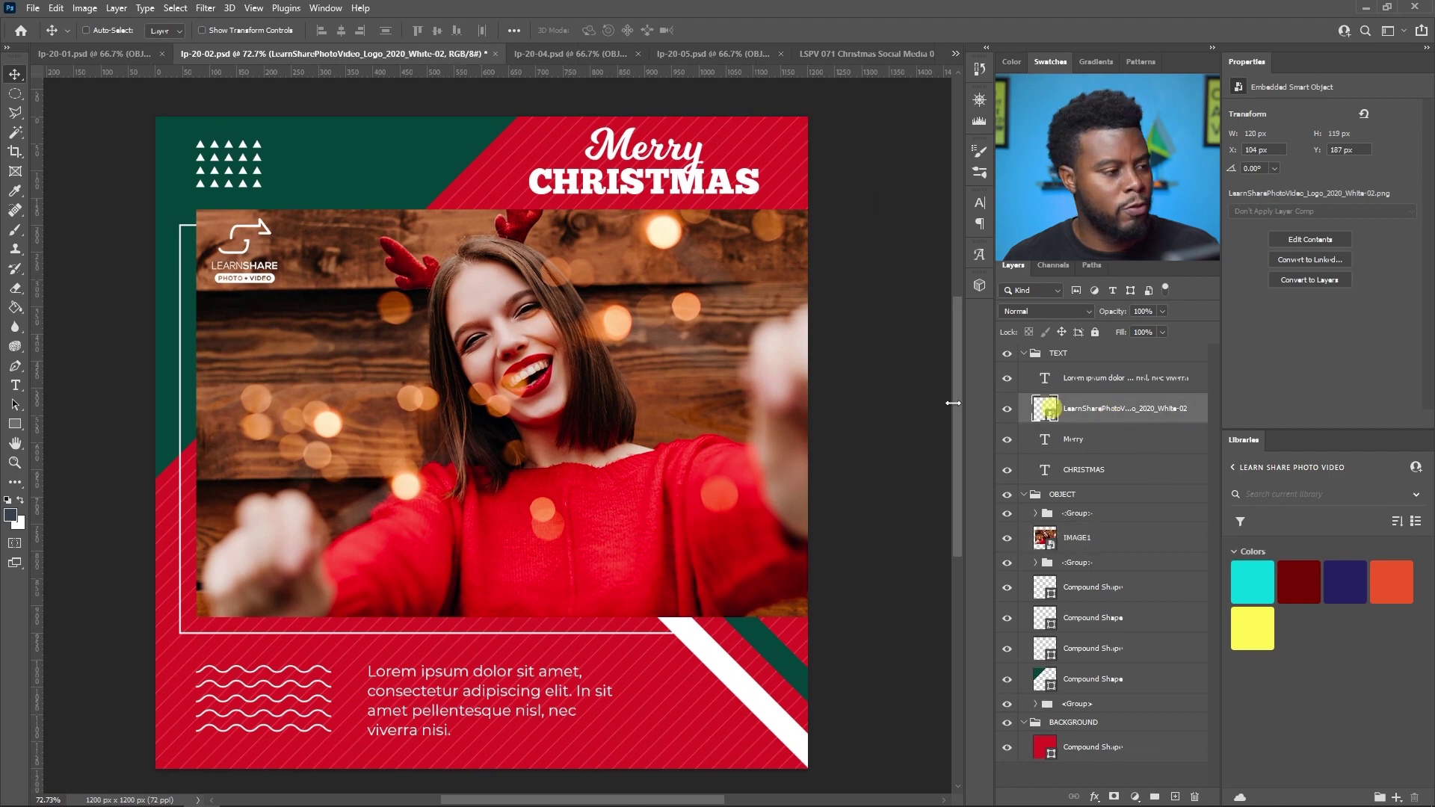
pyautogui.hotkey('ctrl', 't')
pyautogui.click(286, 28)
pyautogui.press('Down')
pyautogui.press('Down')
pyautogui.press('Return')
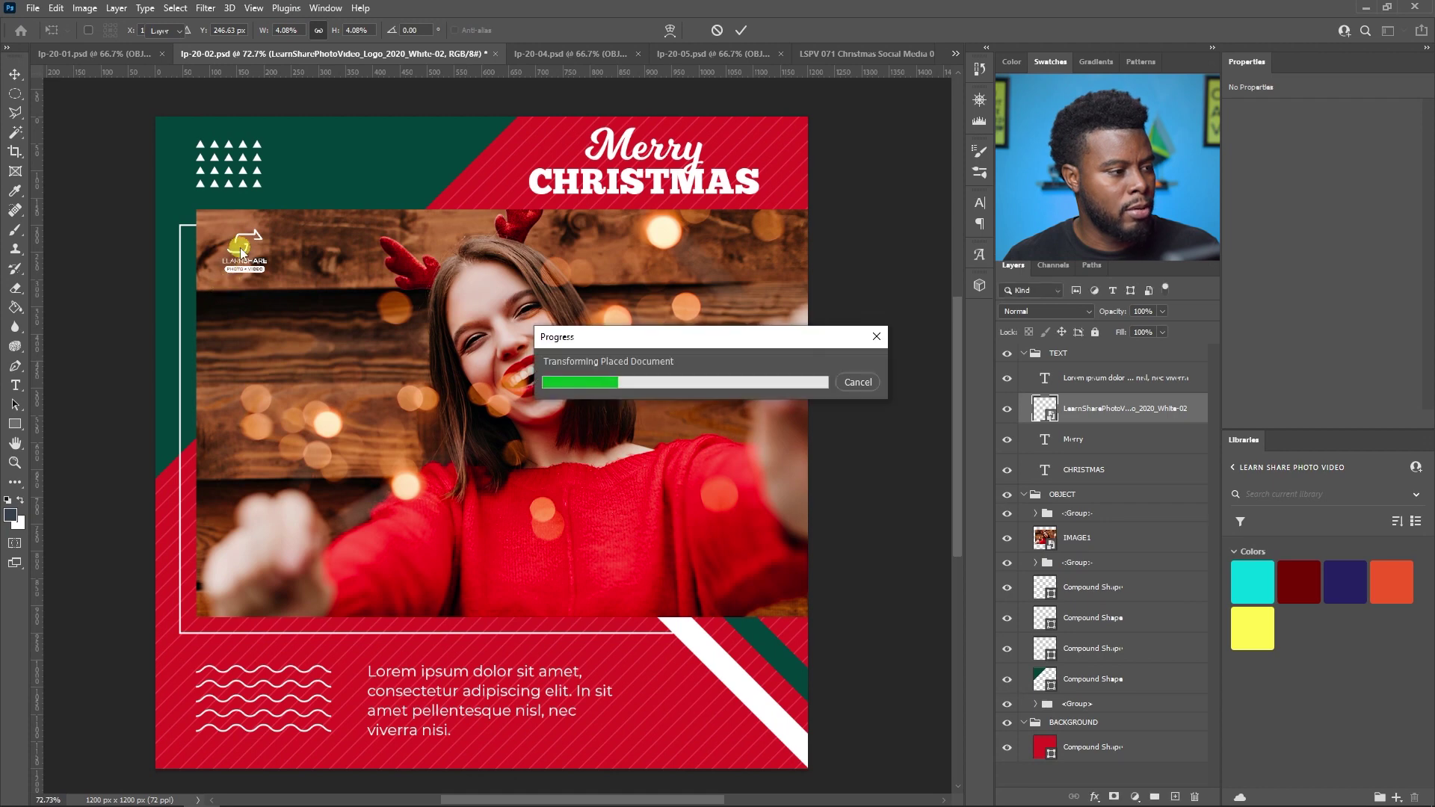
pyautogui.moveTo(302, 165); pyautogui.dragTo(302, 165)
# Replace the lorem ipsum paragraph with "Everything in this design was ready-made for us to make our job easier.".
pyautogui.scroll(-2, 616, 528)
pyautogui.press('t')
pyautogui.click(464, 649)
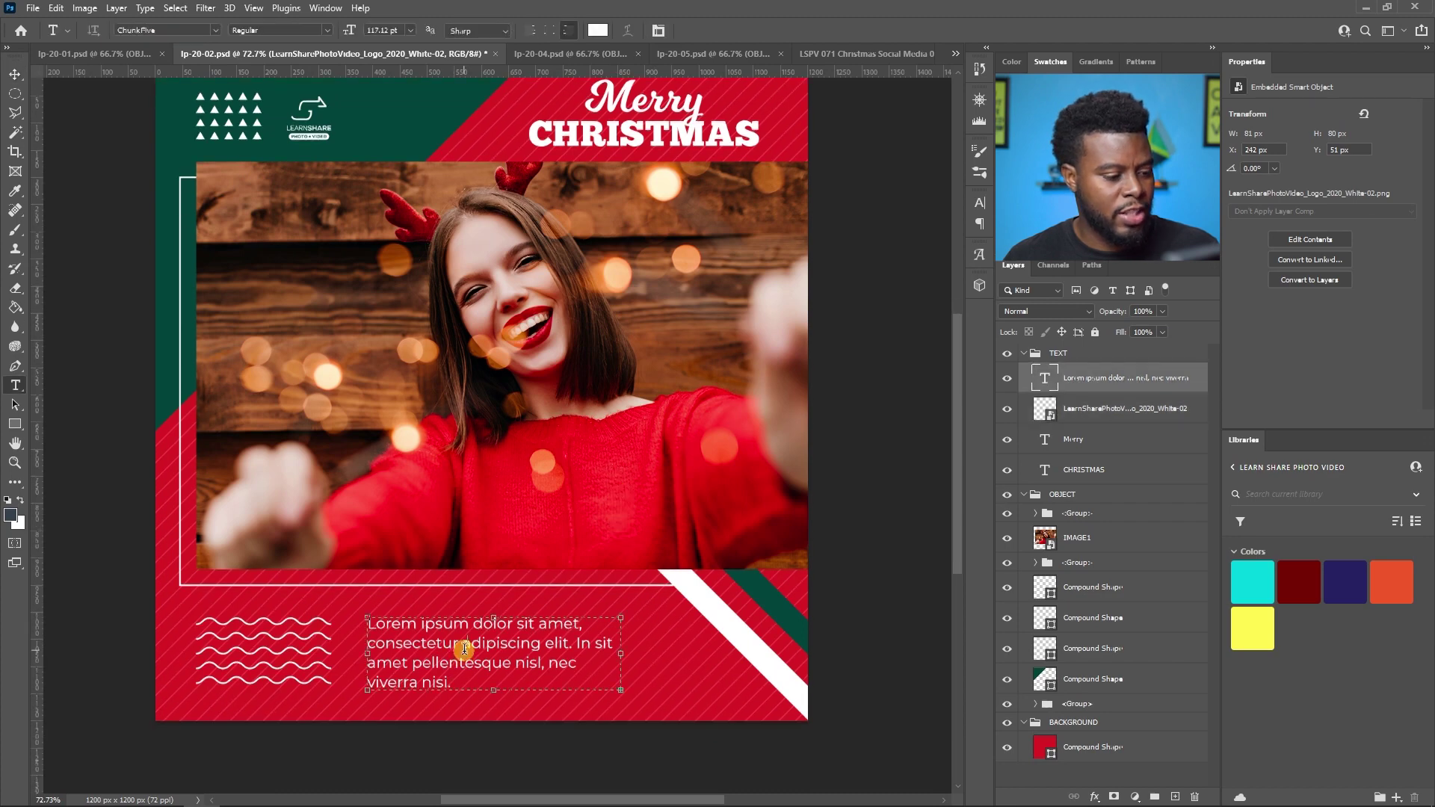
pyautogui.hotkey('ctrl', 'a')
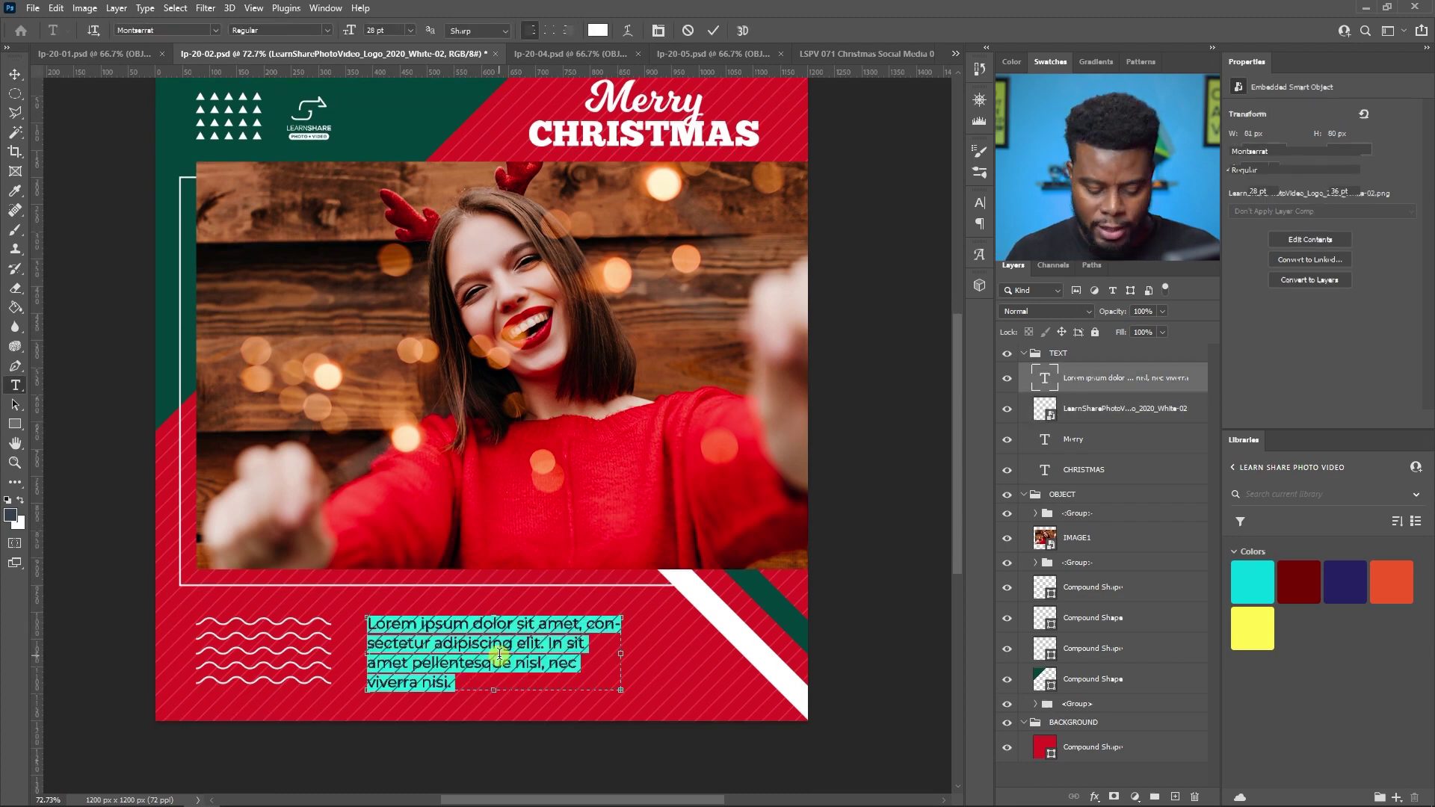
pyautogui.click(499, 655)
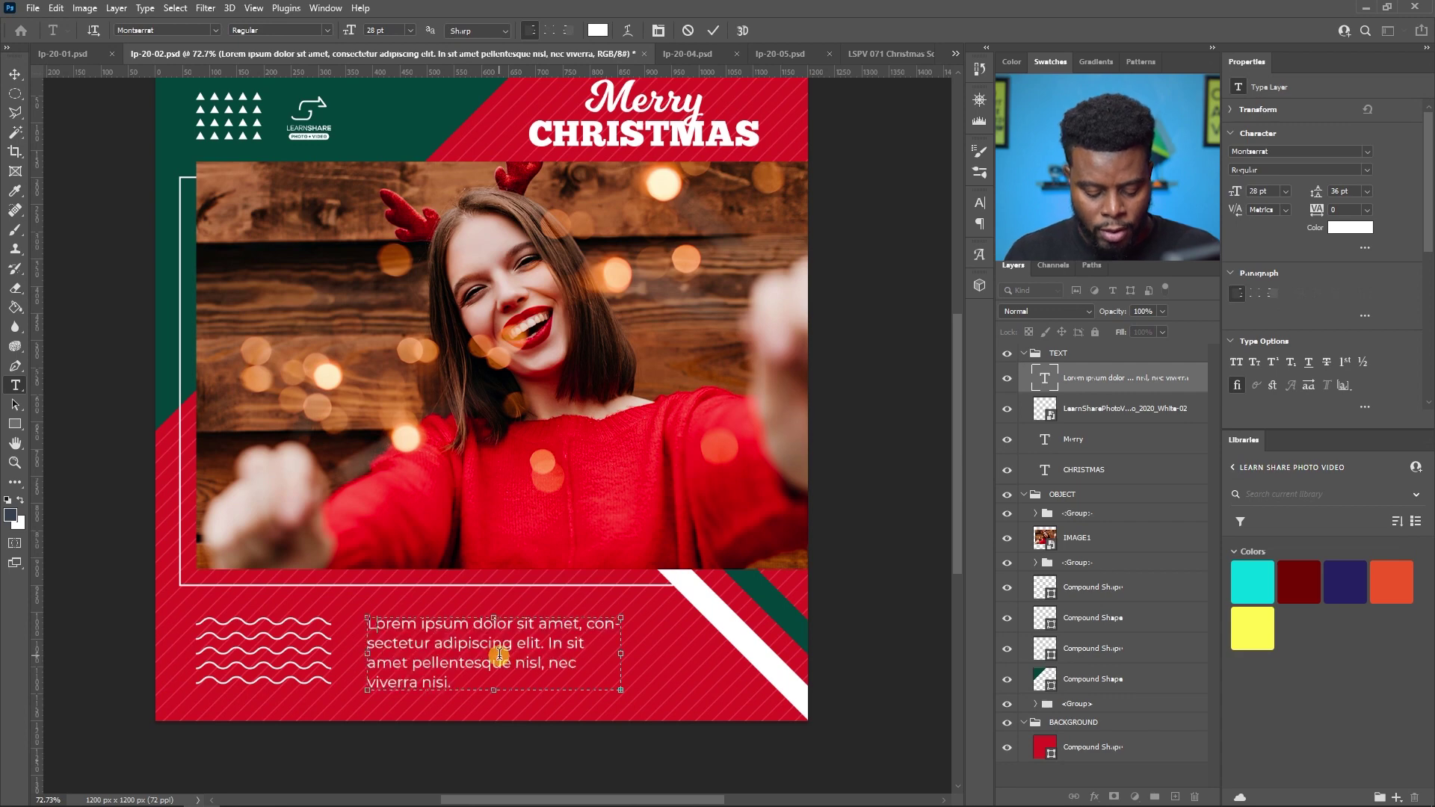
pyautogui.hotkey('ctrl', 'a')
pyautogui.write('EVERYTHING')
pyautogui.hotkey('ctrl', 'a')
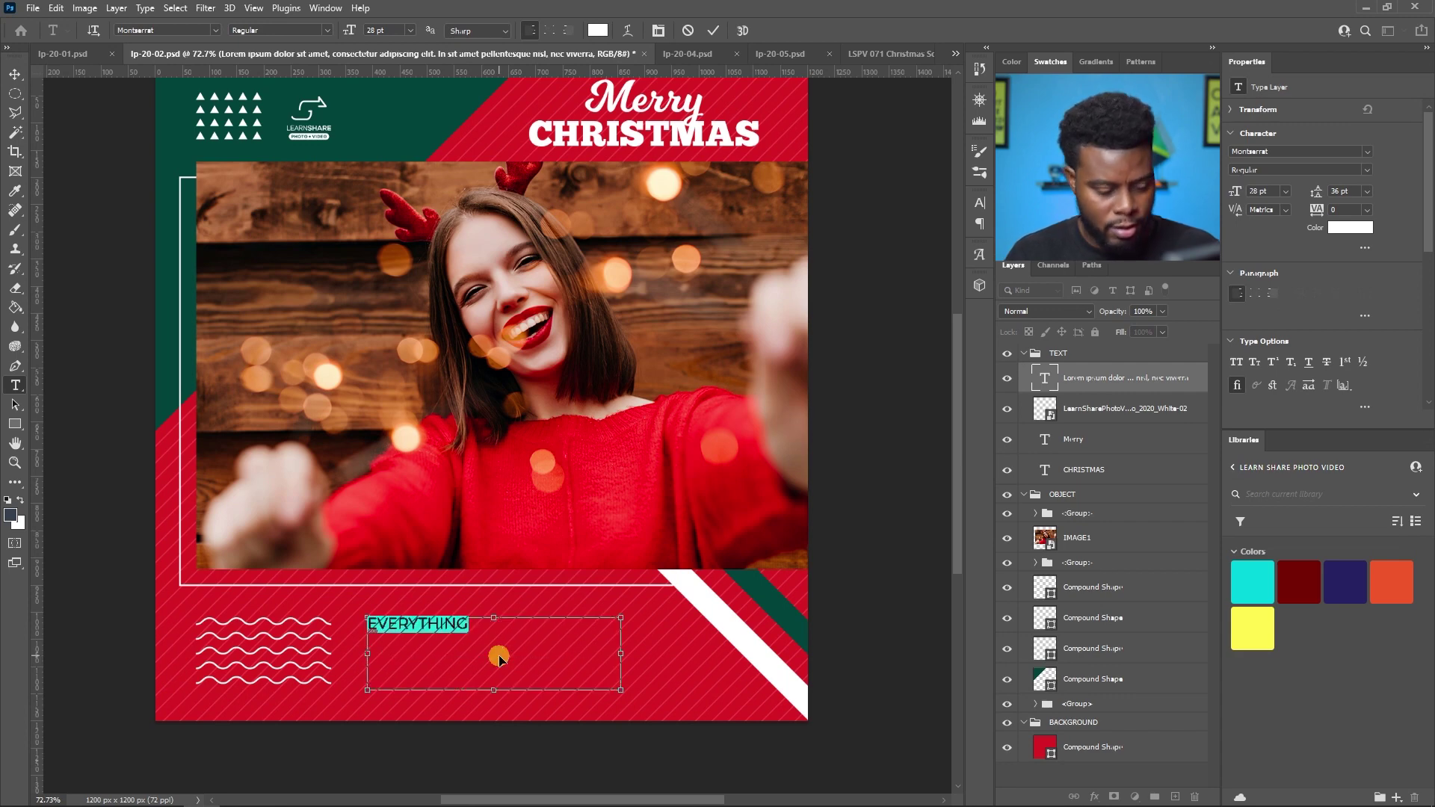
pyautogui.click(499, 655)
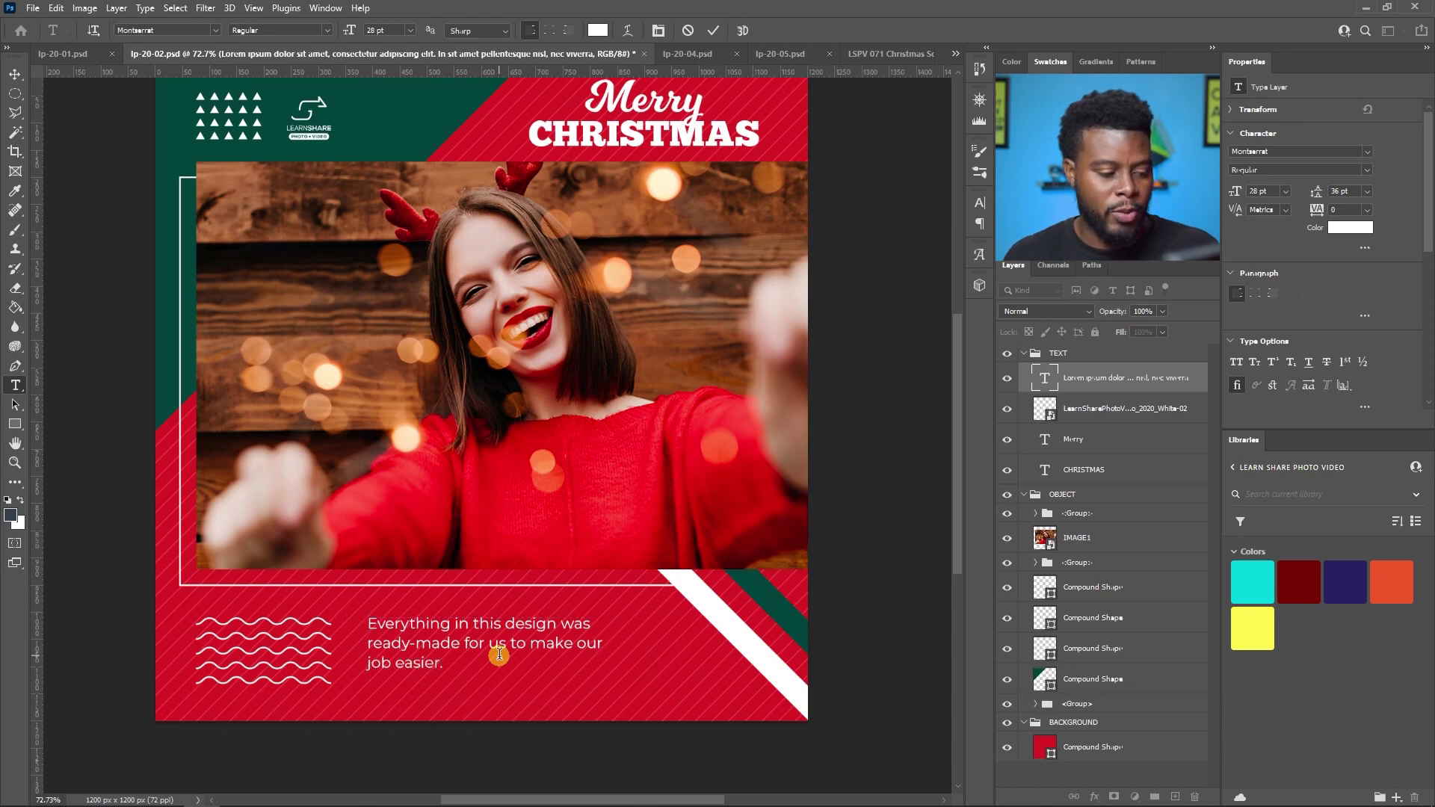
pyautogui.scroll(1, 612, 574)
pyautogui.press('v')
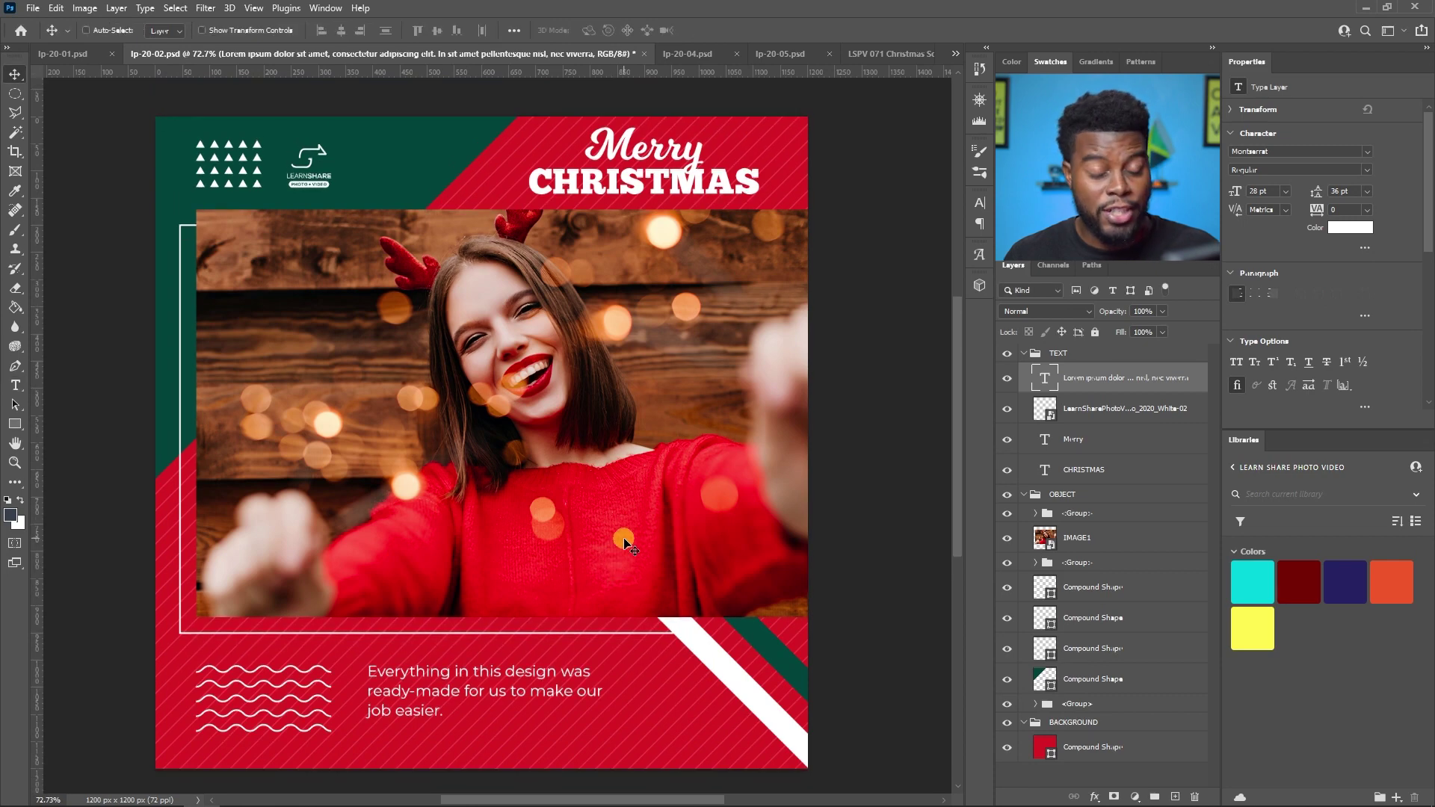
# Save the design as a Photoshop file named "LSPV 071 Christmas Social Media 02" with Maximize Compatibility on.
pyautogui.click(33, 8)
pyautogui.click(108, 188)
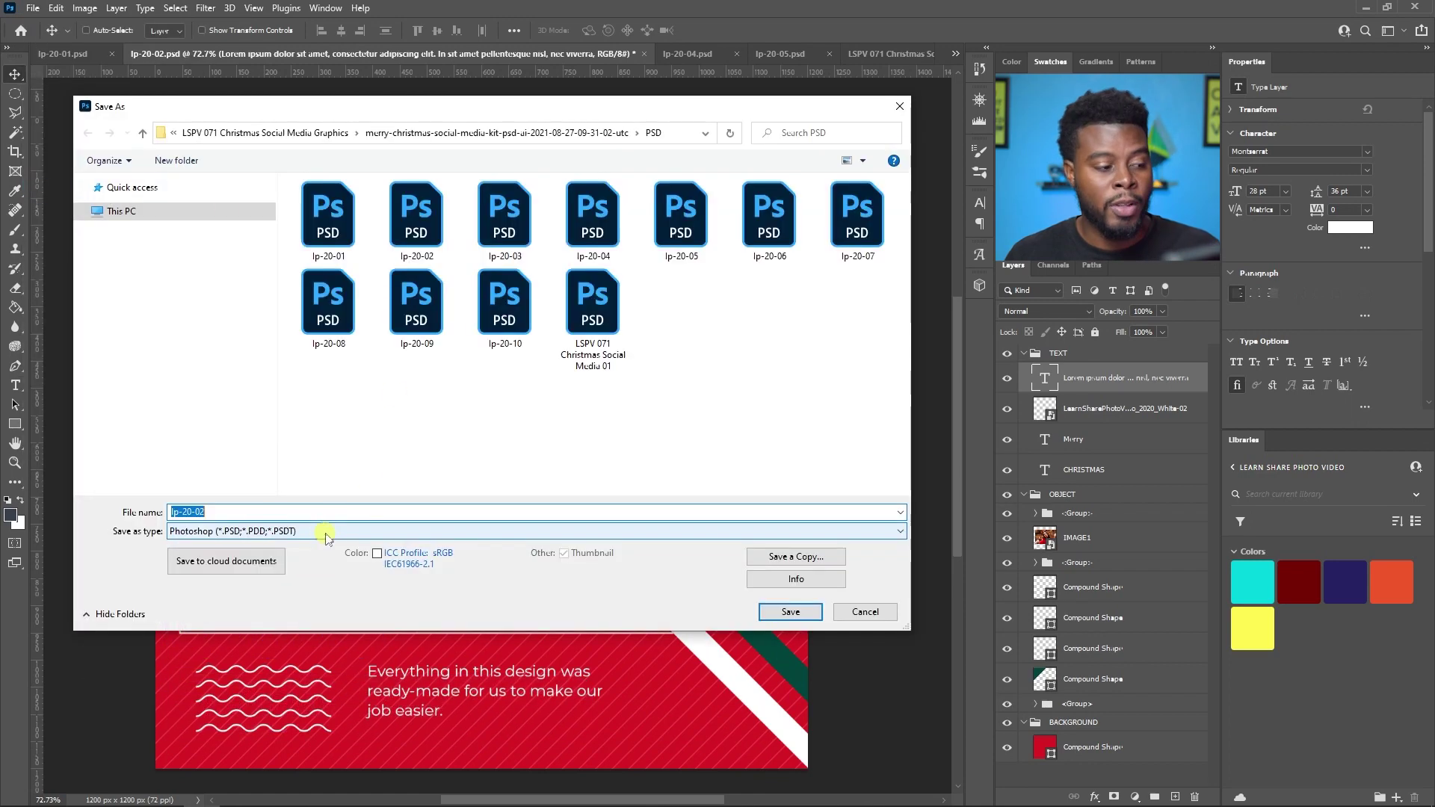
pyautogui.write('LSP')
pyautogui.press('Down')
pyautogui.press('BackSpace')
pyautogui.press('BackSpace')
pyautogui.press('BackSpace')
pyautogui.press('BackSpace')
pyautogui.press('BackSpace')
pyautogui.press('BackSpace')
pyautogui.press('BackSpace')
pyautogui.press('BackSpace')
pyautogui.press('BackSpace')
pyautogui.press('BackSpace')
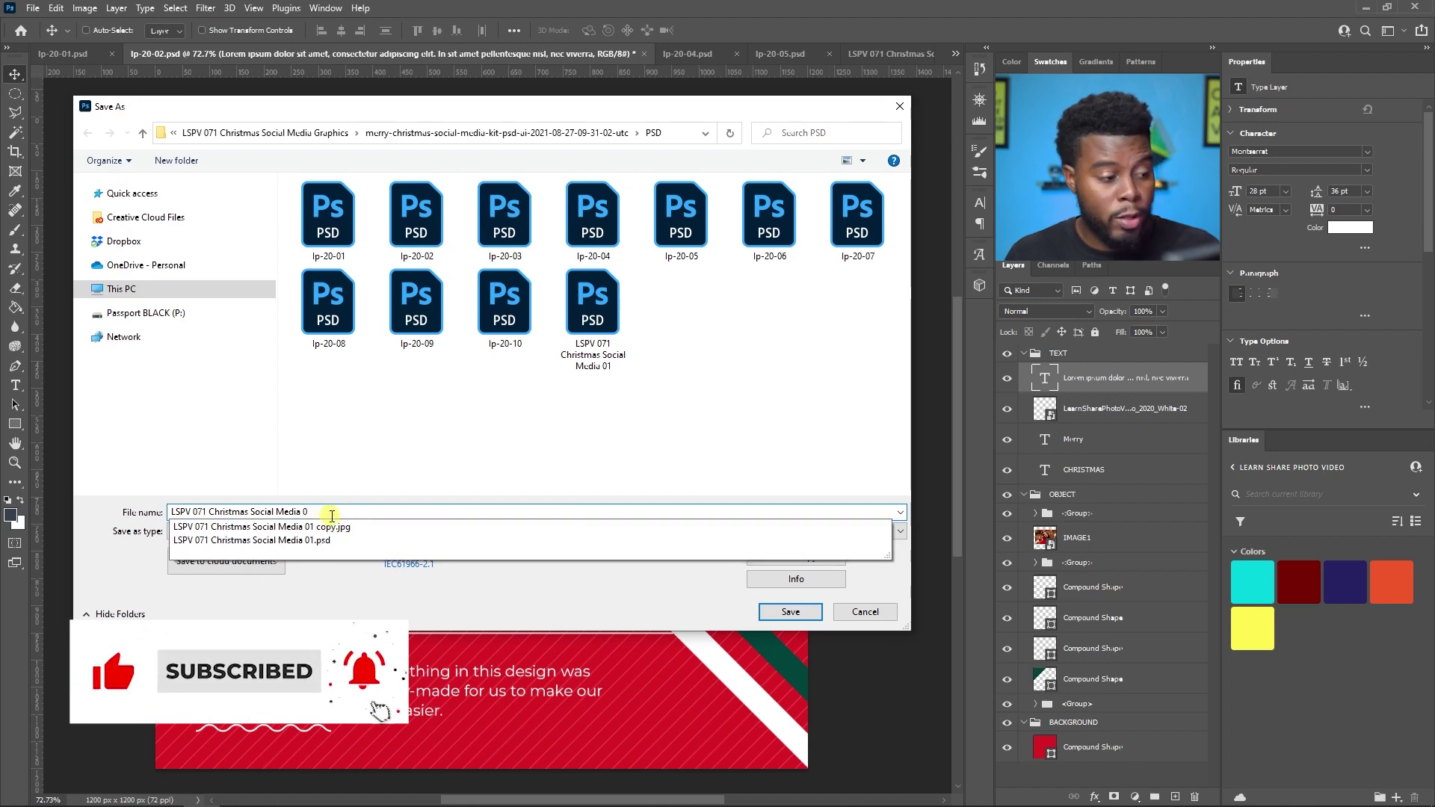
pyautogui.write('2')
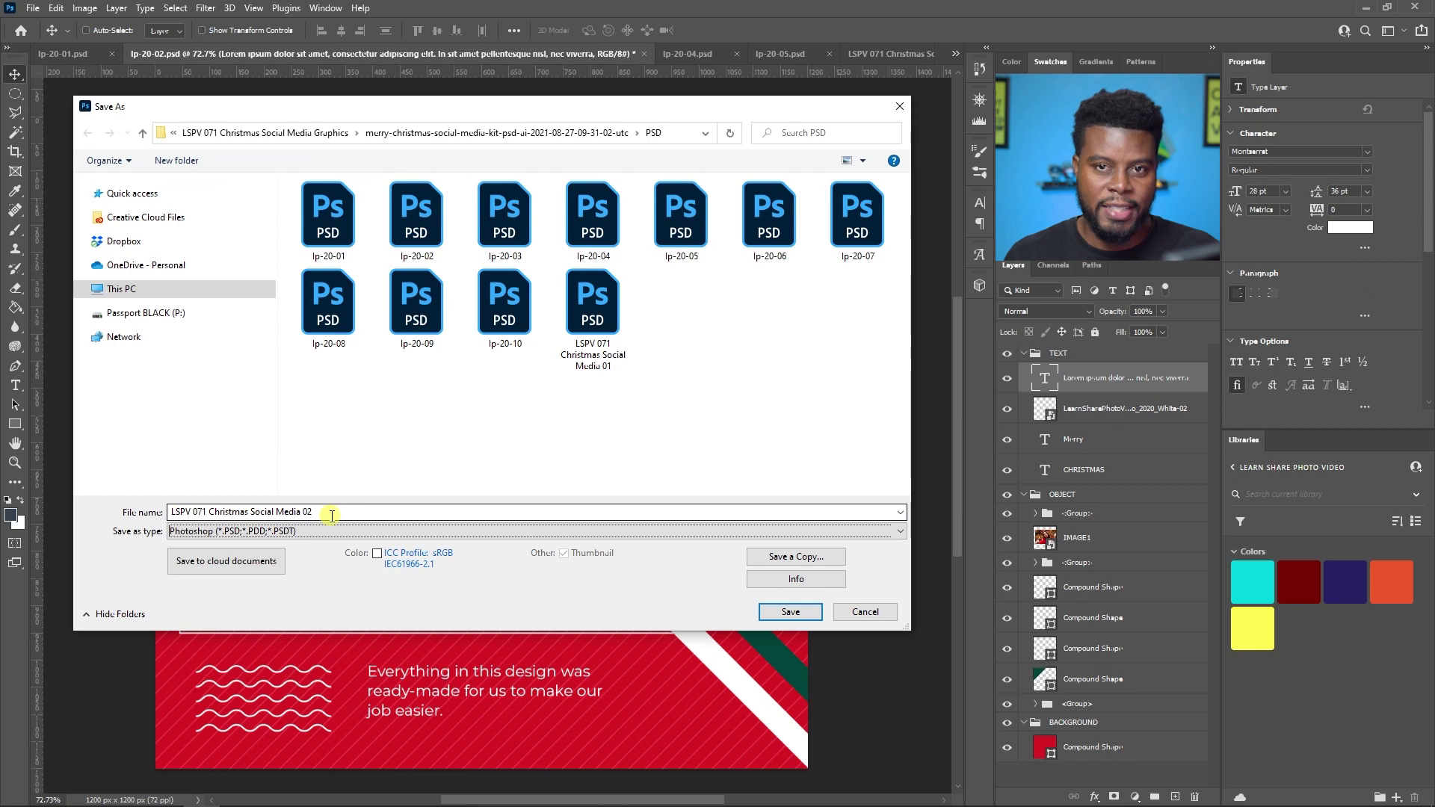
pyautogui.click(794, 613)
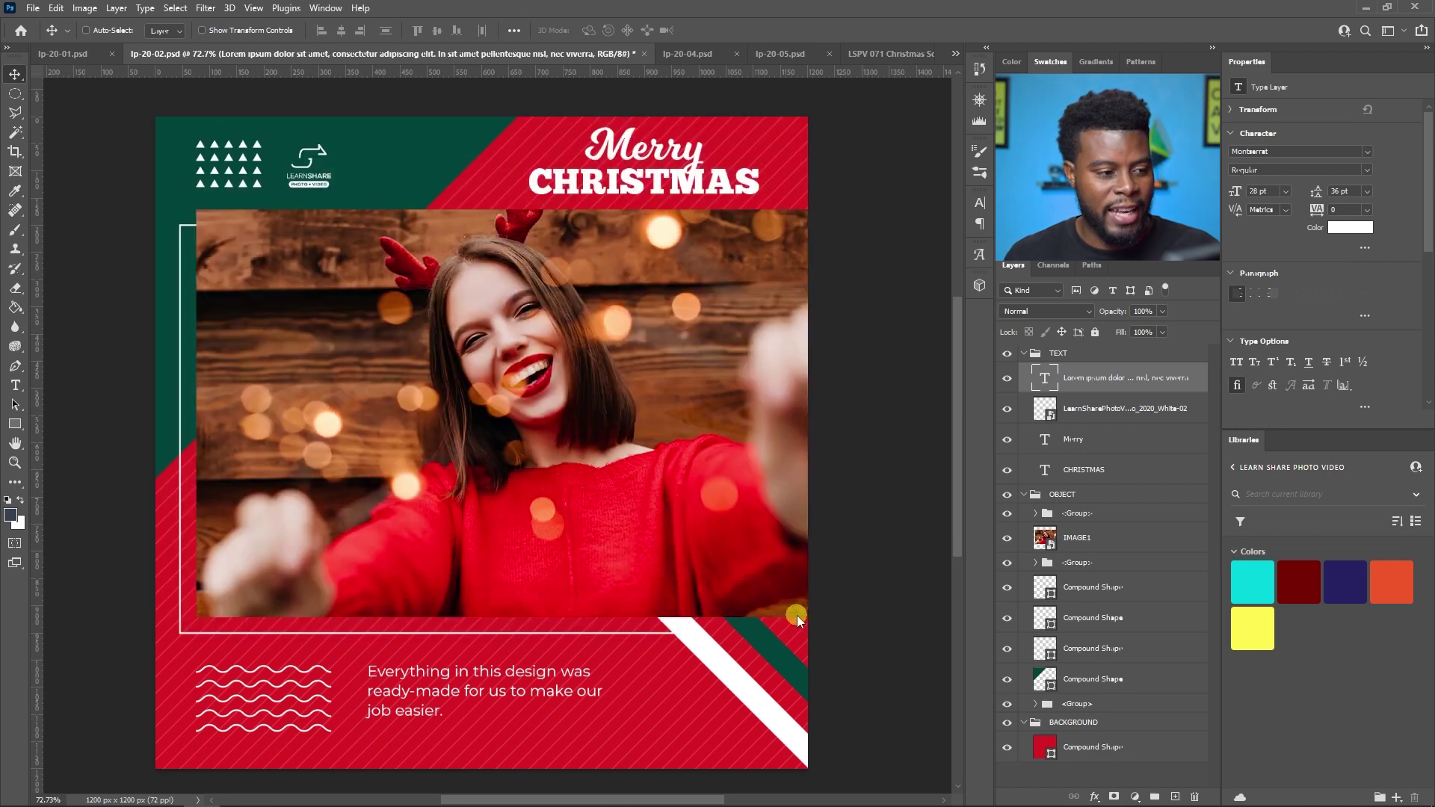
pyautogui.click(885, 223)
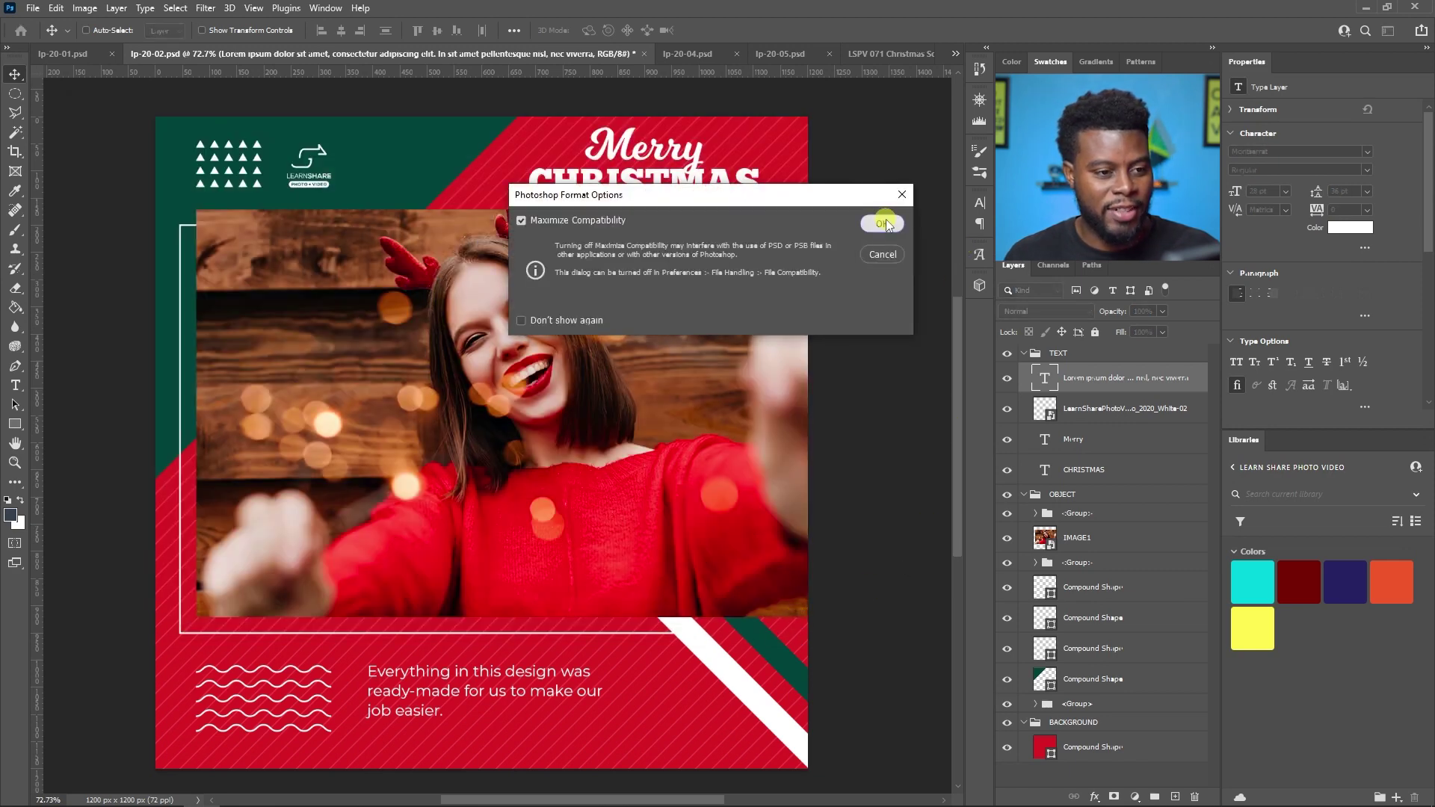
# In the lp-20-05 template, open the IMAGE1 smart object and place the merry-christmas photo from the project folder into it.
pyautogui.click(70, 55)
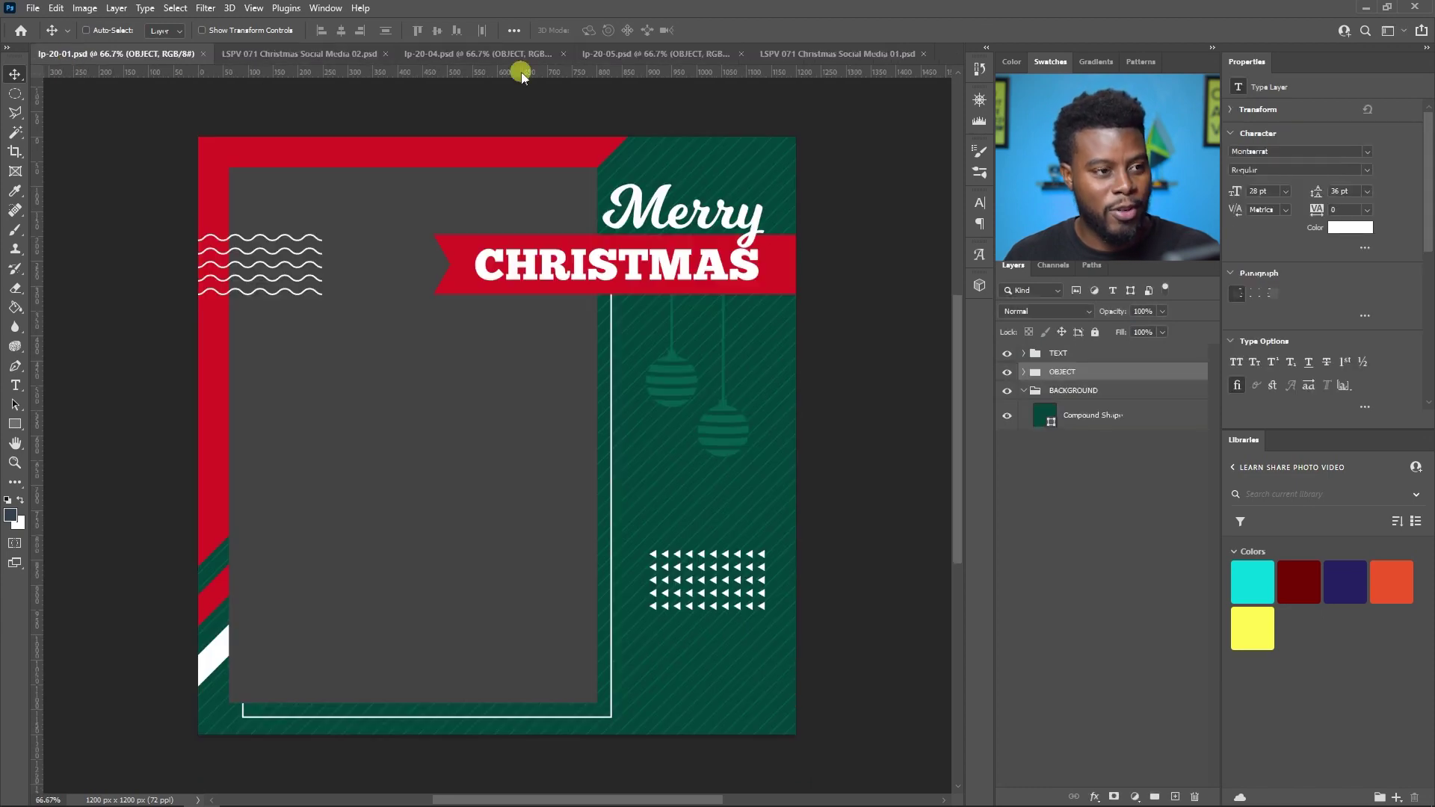
pyautogui.click(307, 53)
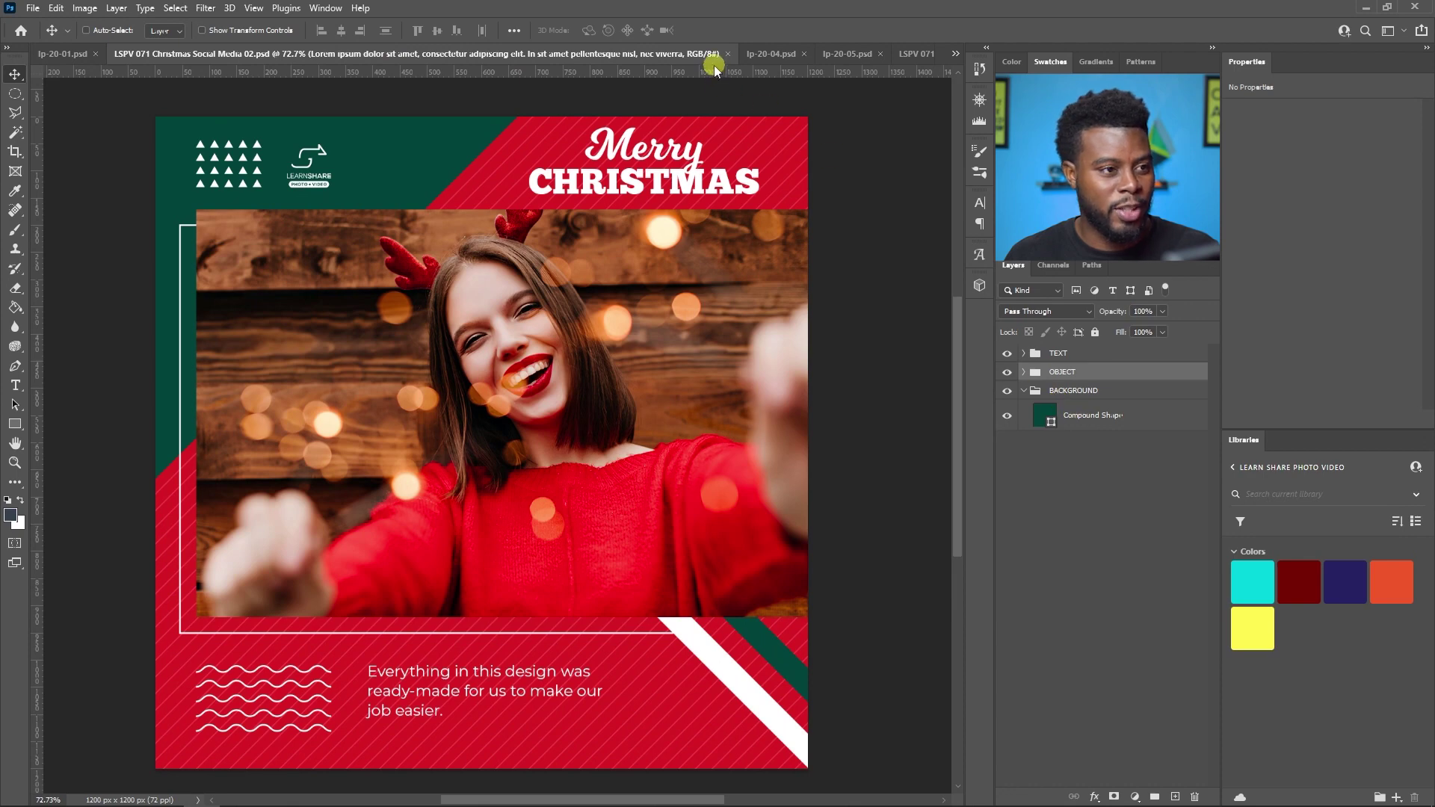
pyautogui.click(746, 51)
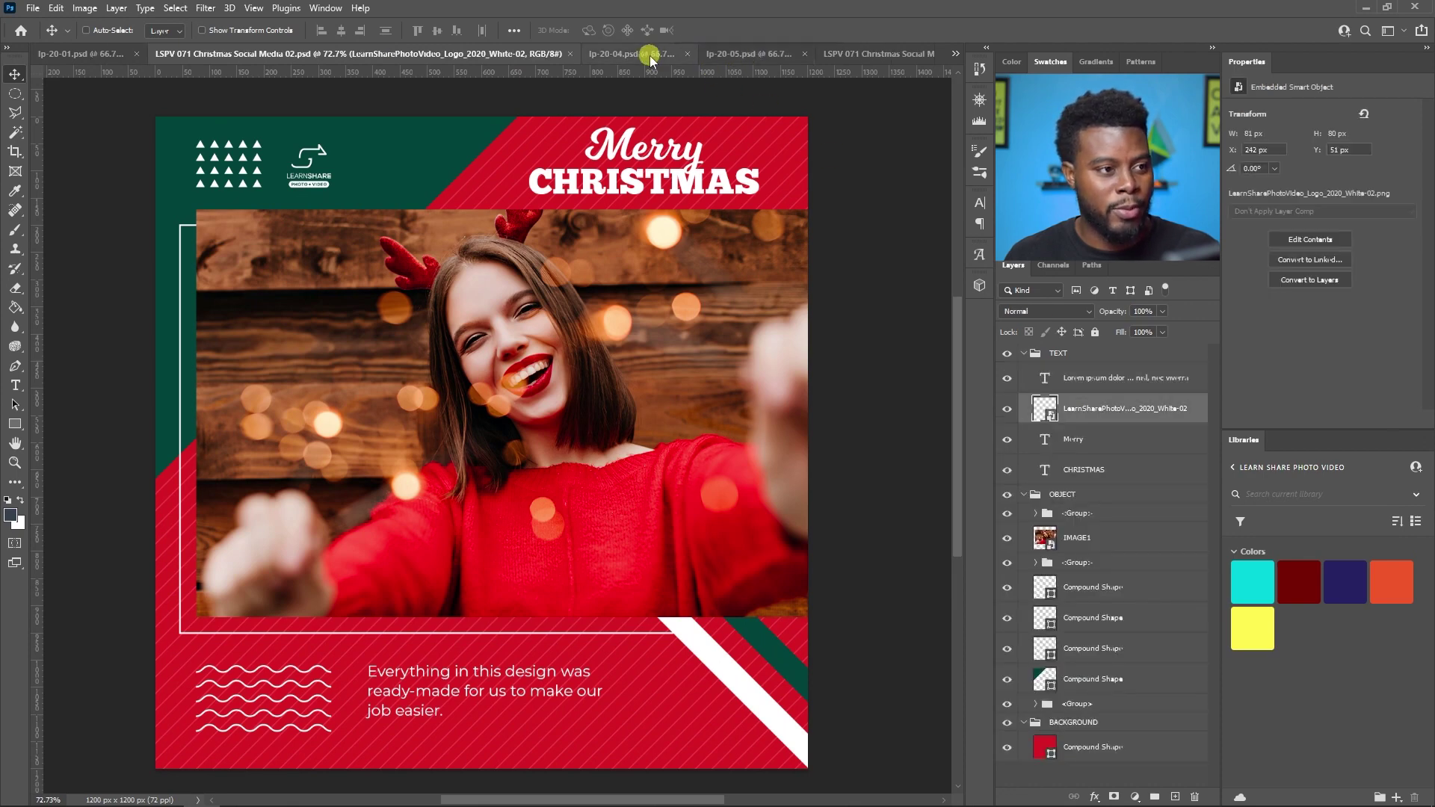
pyautogui.click(689, 52)
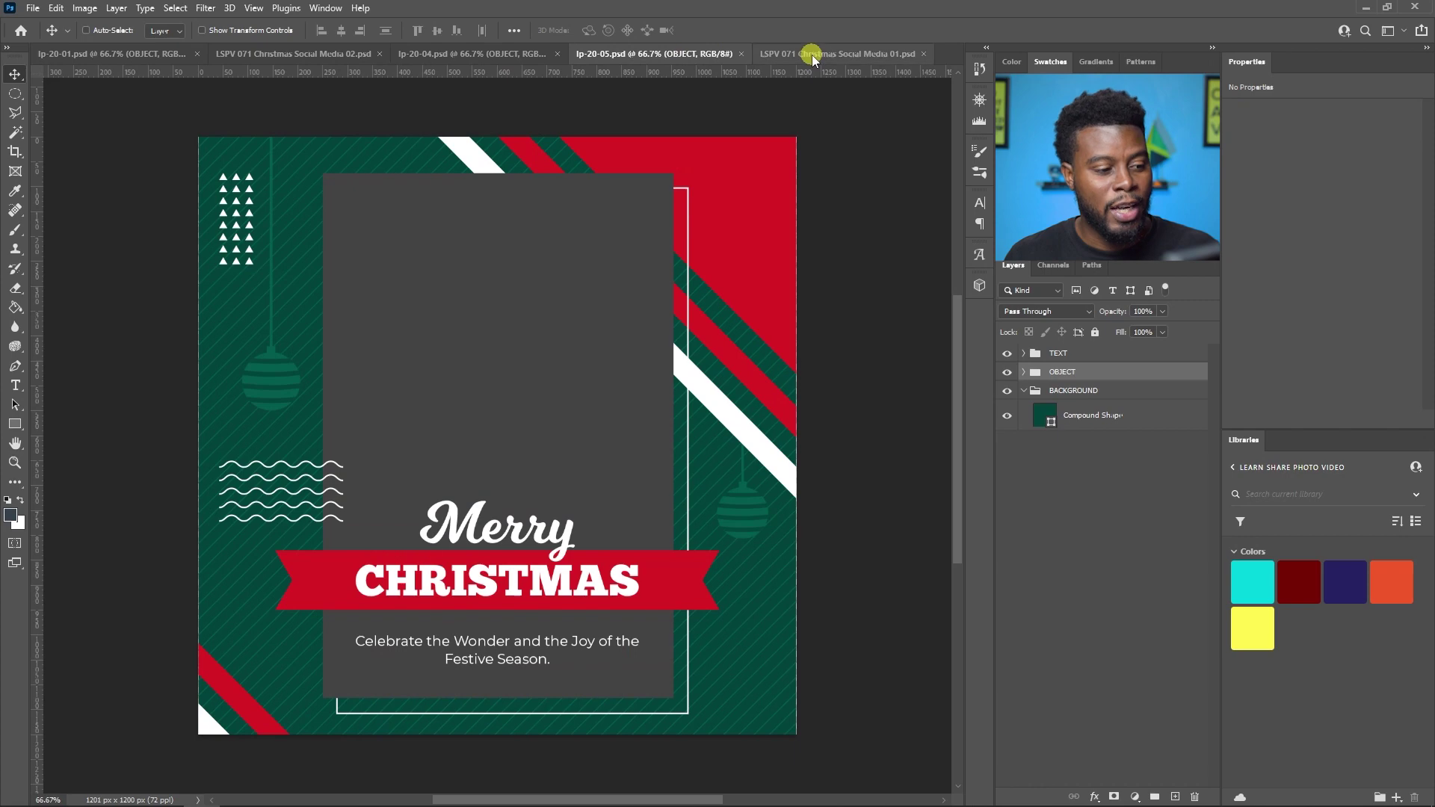
pyautogui.click(812, 55)
pyautogui.click(444, 54)
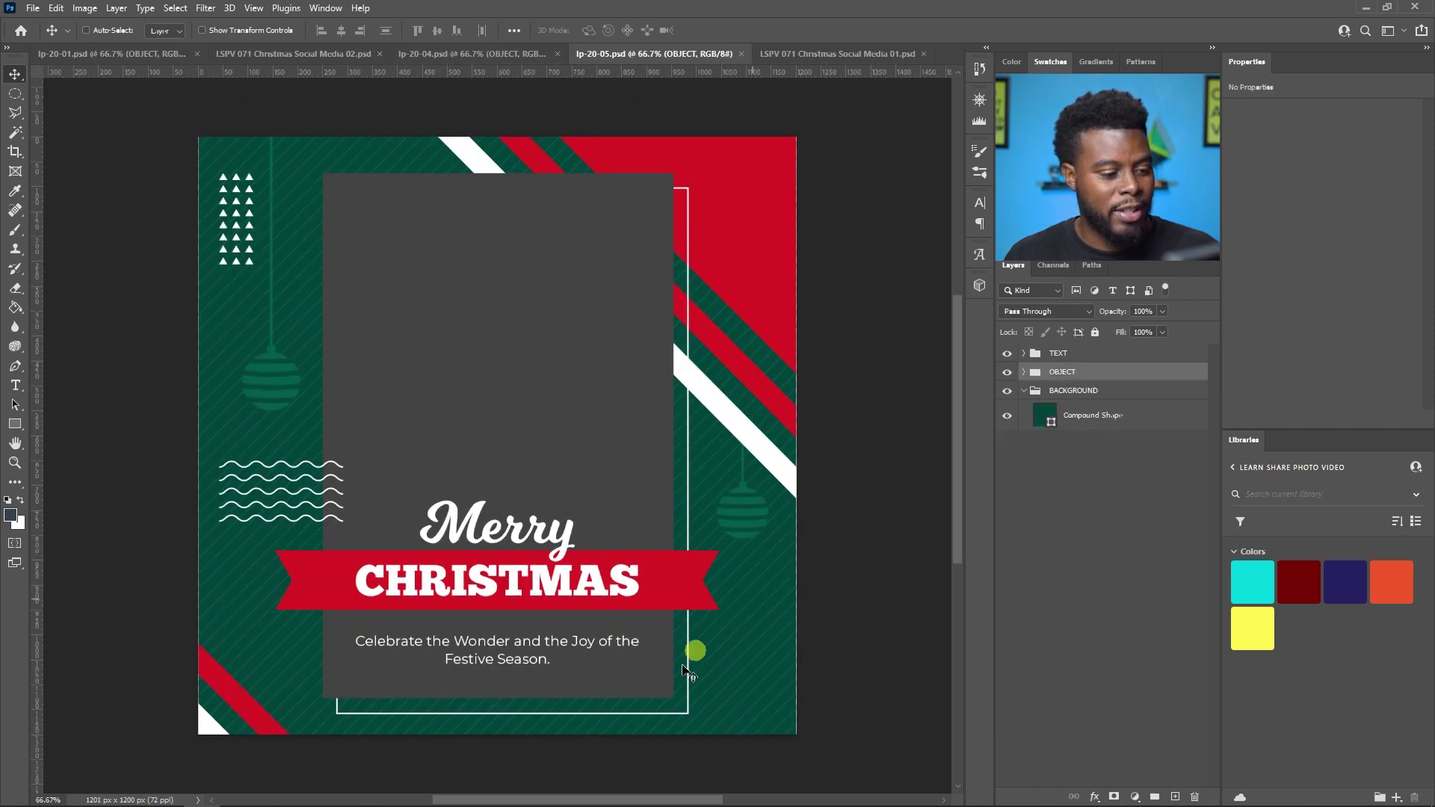
pyautogui.click(1023, 372)
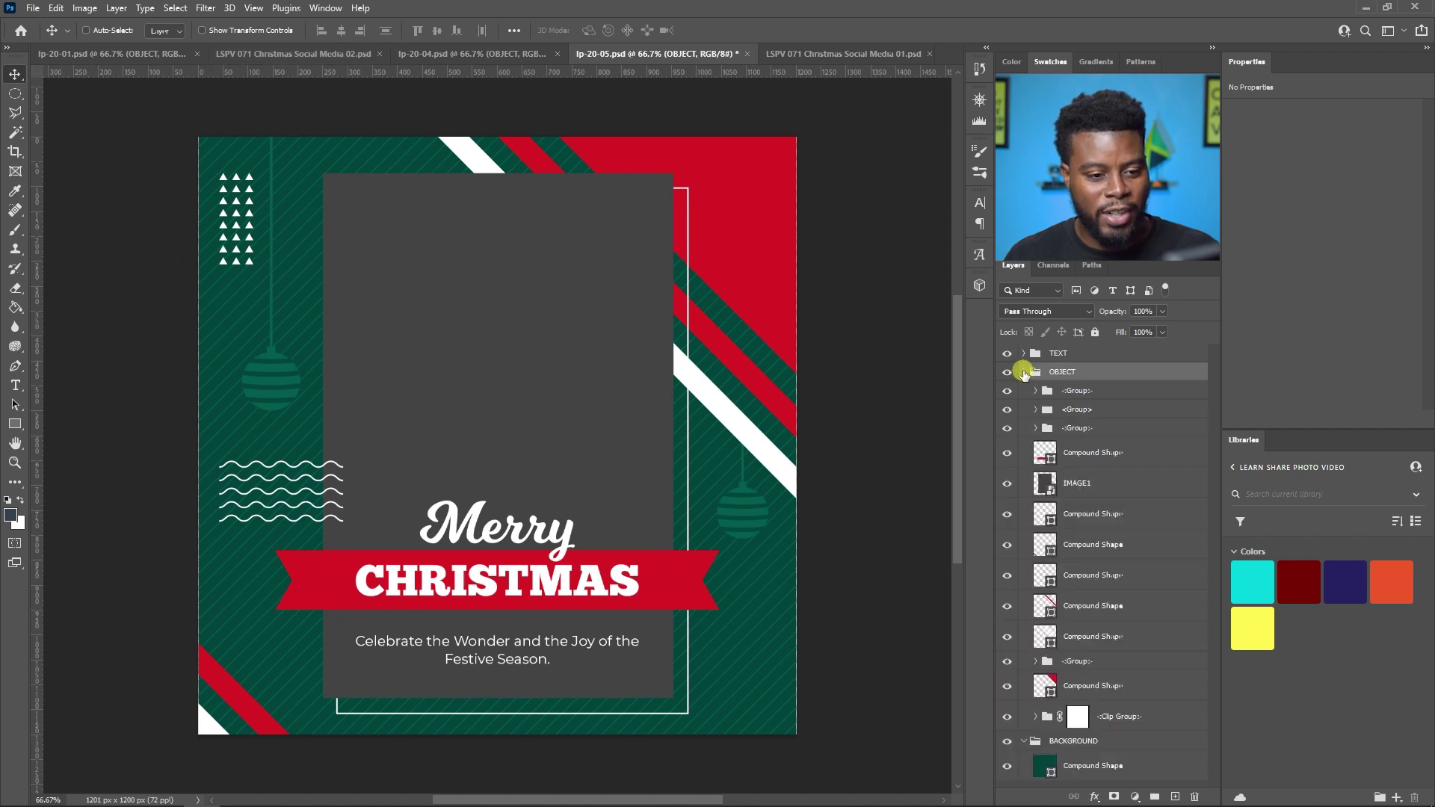
pyautogui.doubleClick(1047, 484)
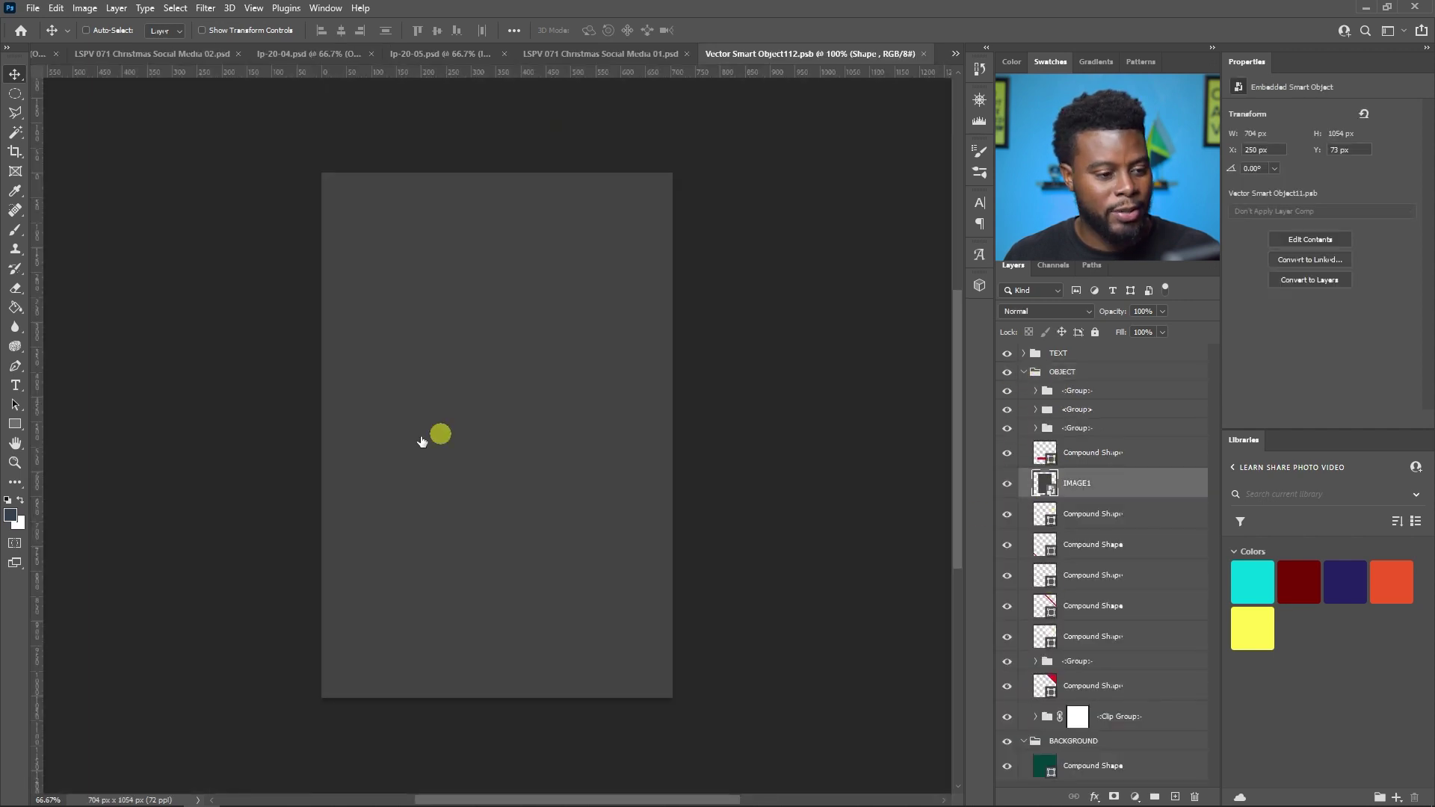
pyautogui.click(164, 801)
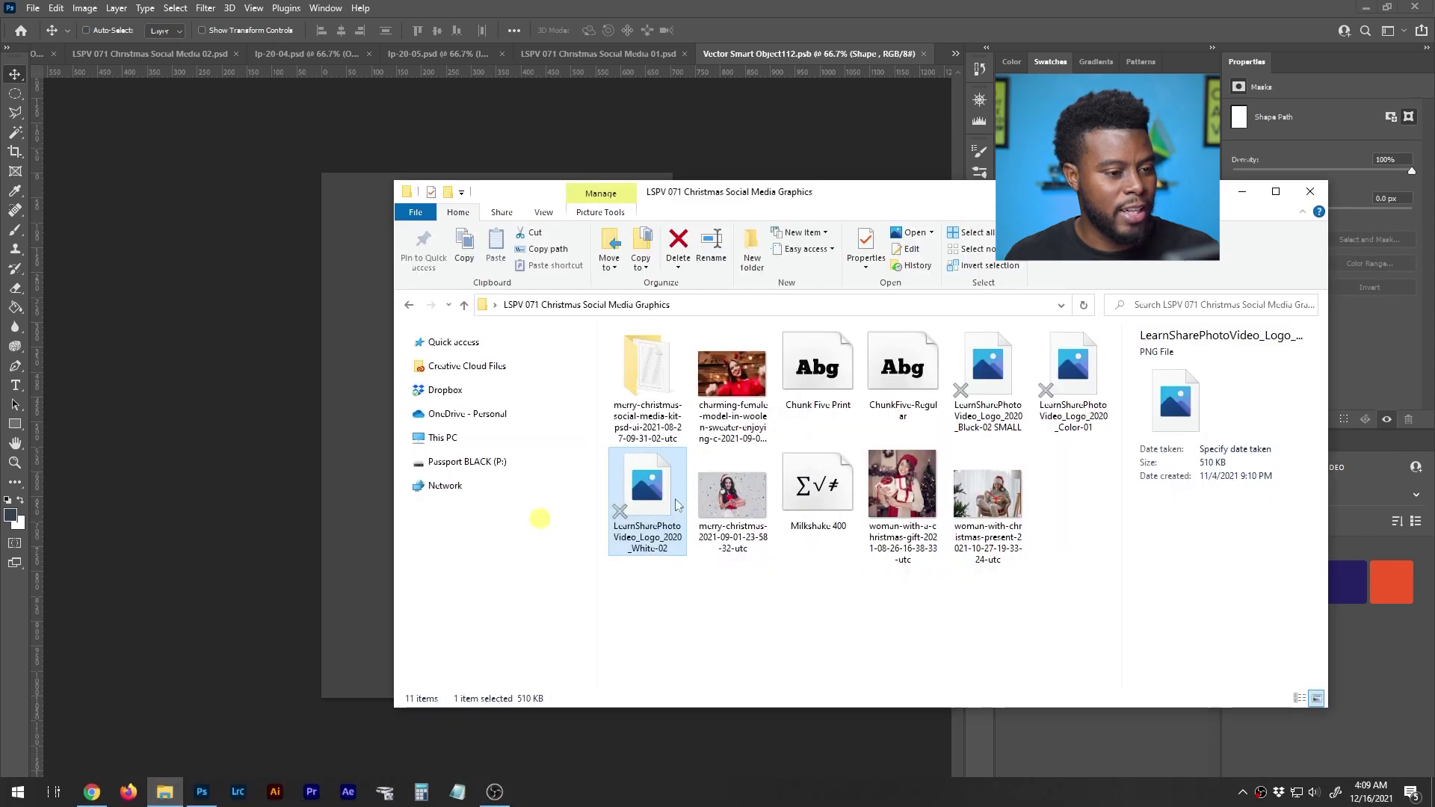
pyautogui.moveTo(742, 495); pyautogui.dragTo(382, 464)
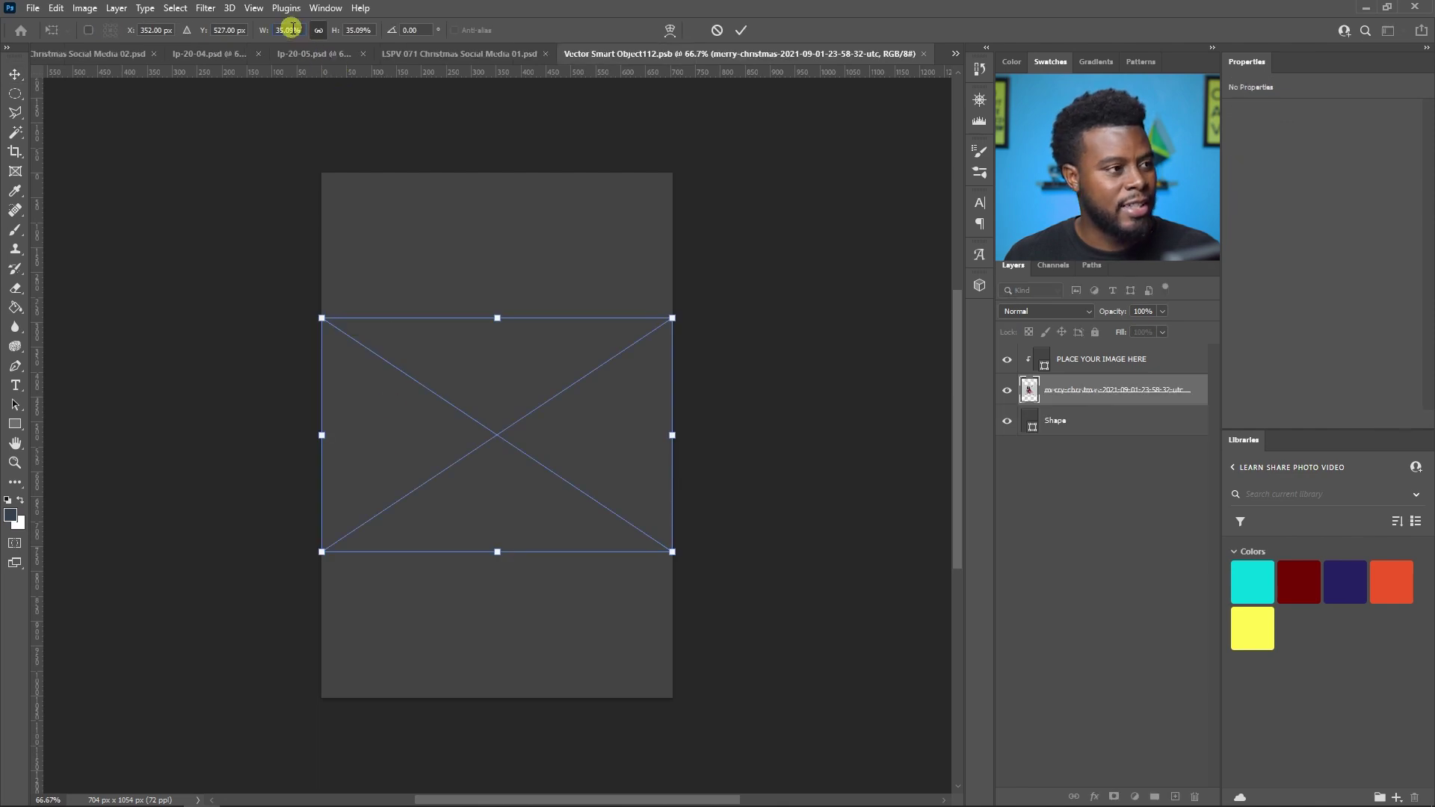
# Clip the placed merry-christmas photo to the Shape layer and hide the PLACE YOUR IMAGE HERE layer.
pyautogui.click(1080, 386)
pyautogui.rightClick(1082, 388)
pyautogui.click(1057, 385)
pyautogui.rightClick(1061, 386)
pyautogui.click(1121, 495)
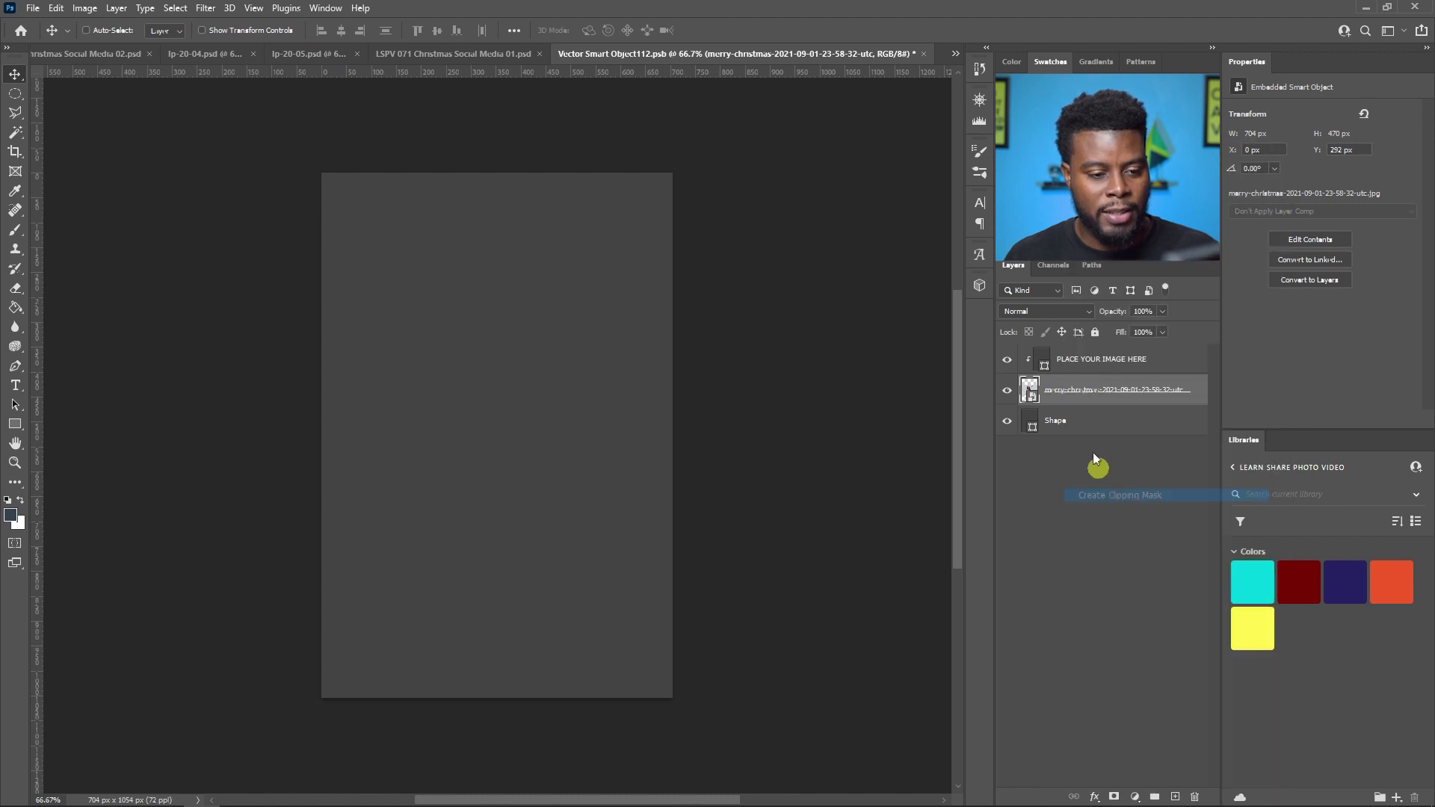
pyautogui.click(1005, 364)
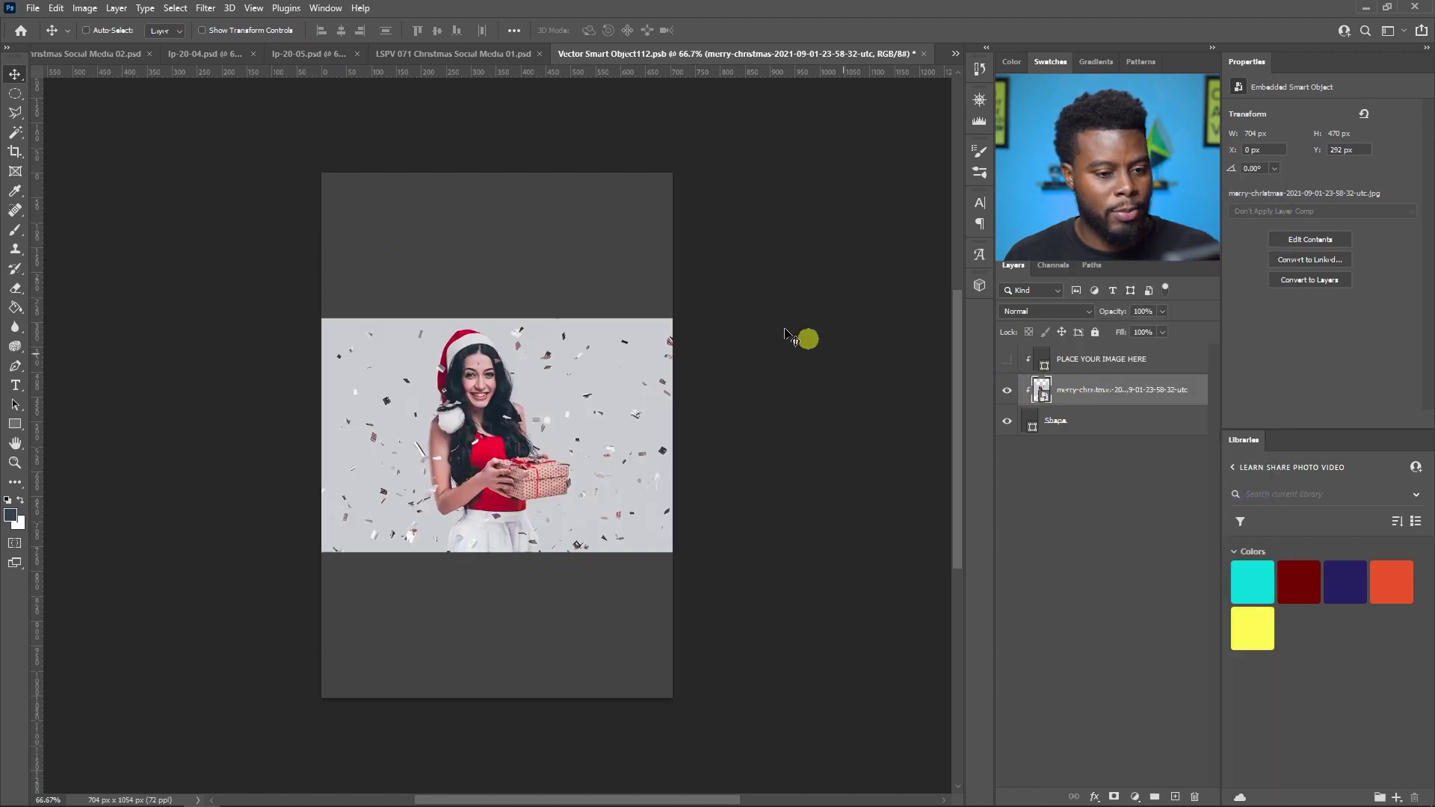
# Scale the merry-christmas photo proportionally to 80.09% so it fills the canvas, and save and close the smart object.
pyautogui.hotkey('ctrl', 't')
pyautogui.doubleClick(289, 30)
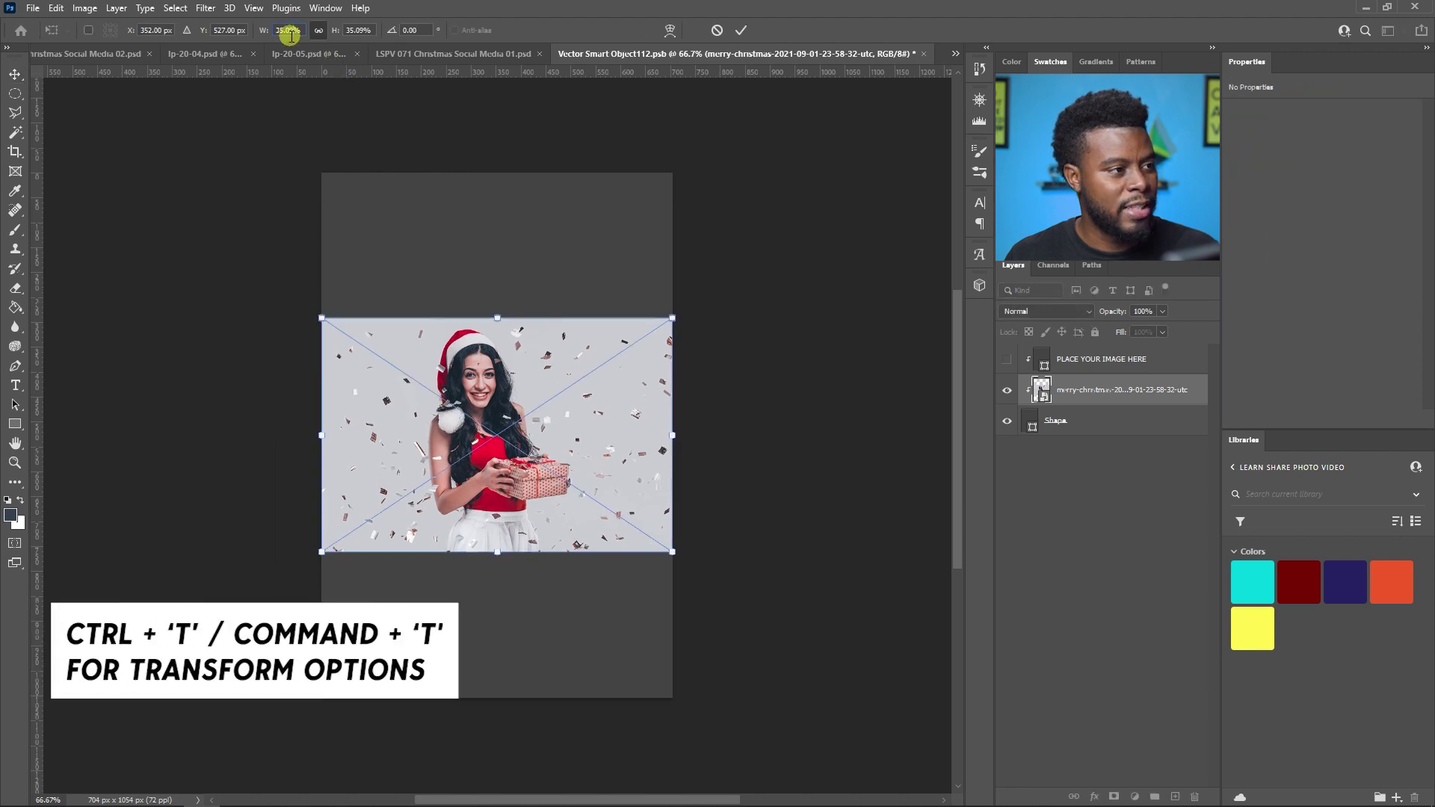
pyautogui.write('65.09')
pyautogui.press('Return')
pyautogui.write('83.09')
pyautogui.press('Return')
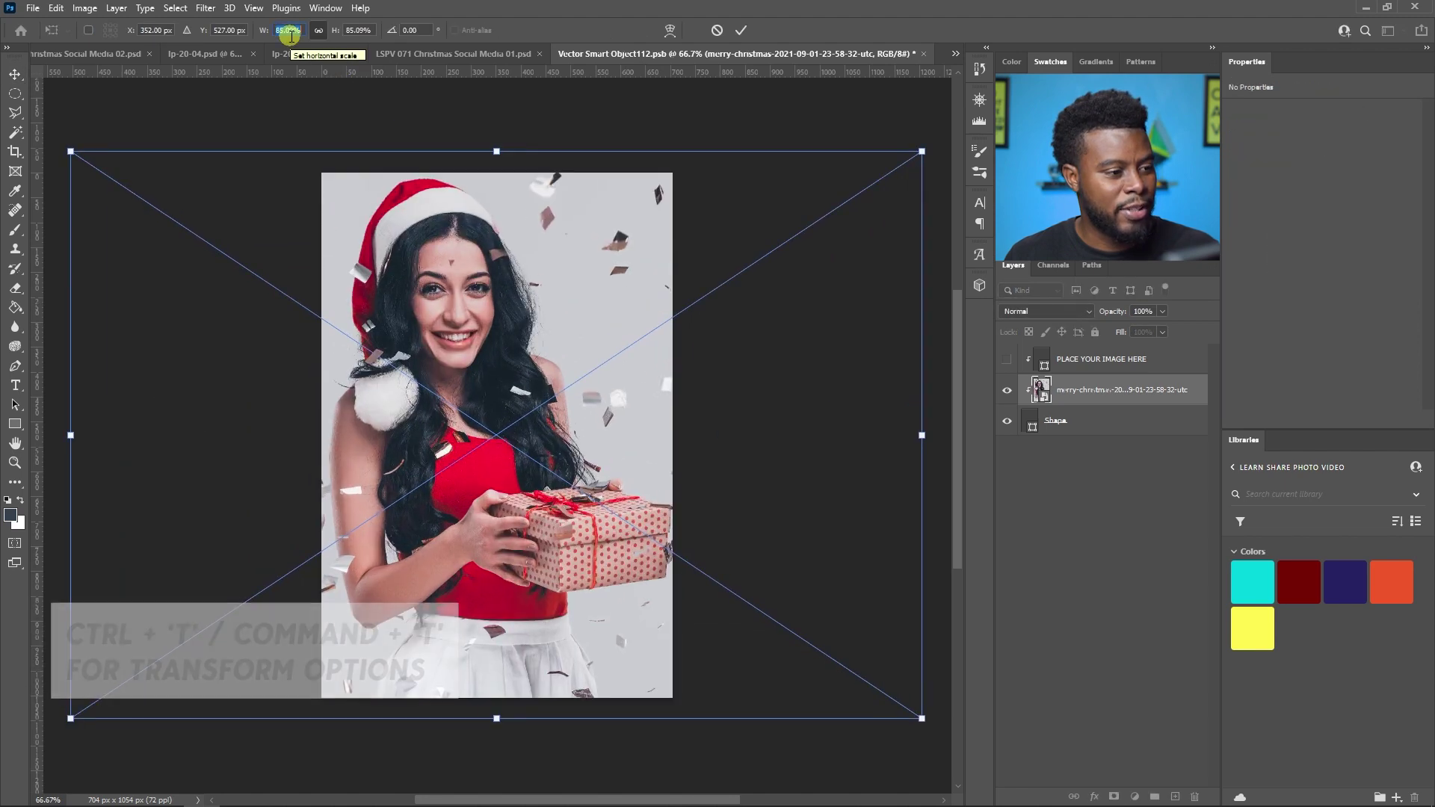
pyautogui.press('Down')
pyautogui.press('Down')
pyautogui.press('Down')
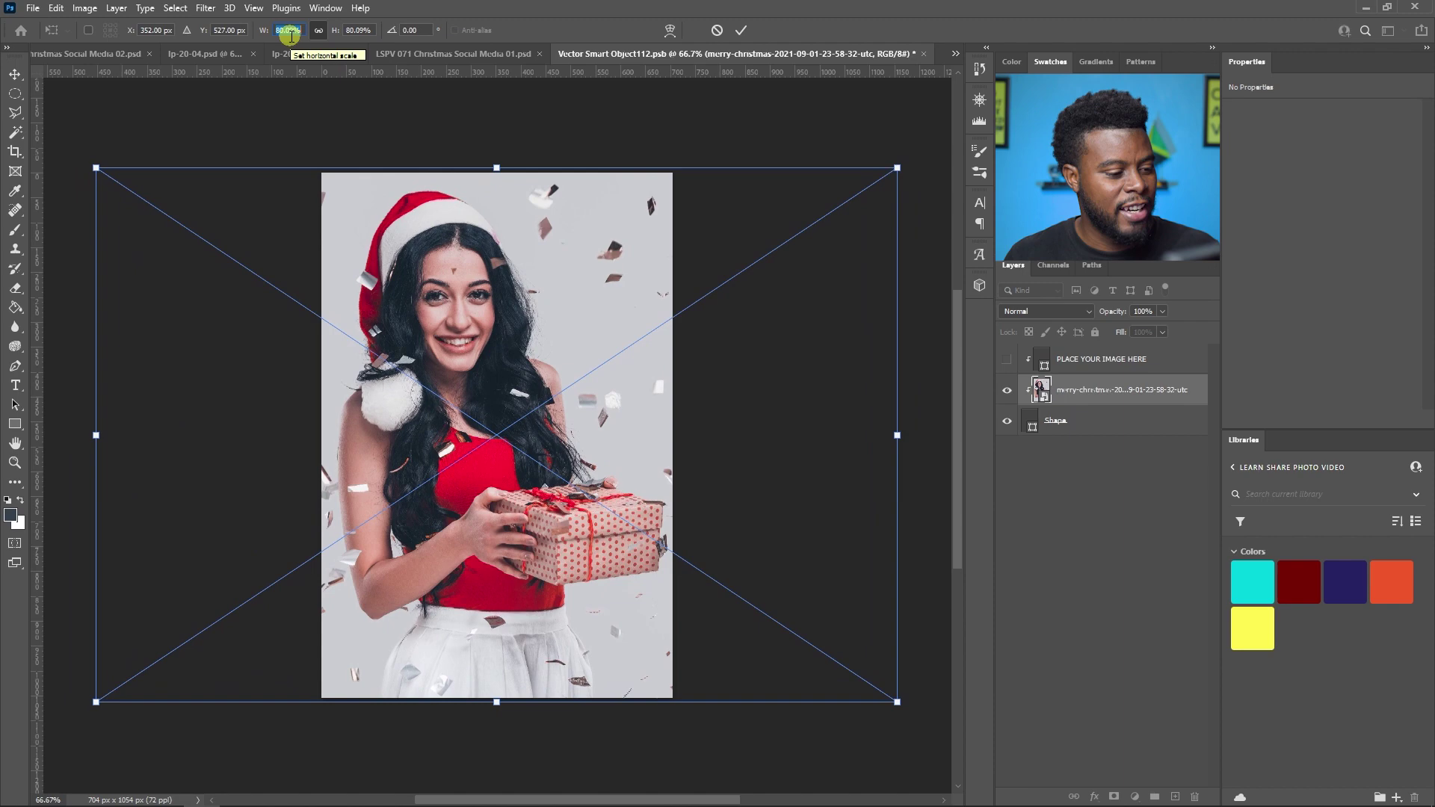
pyautogui.press('Return')
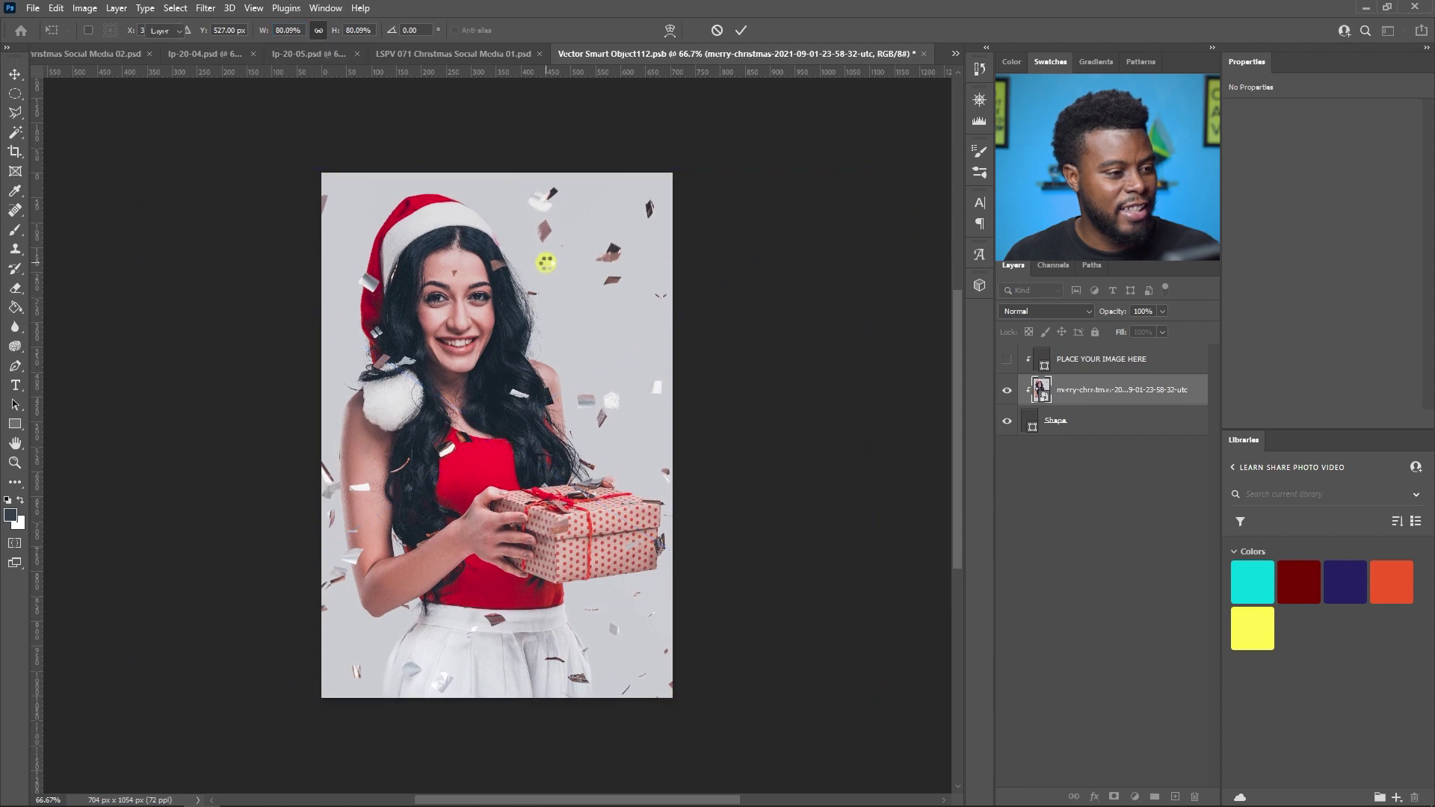
pyautogui.hotkey('ctrl', 's')
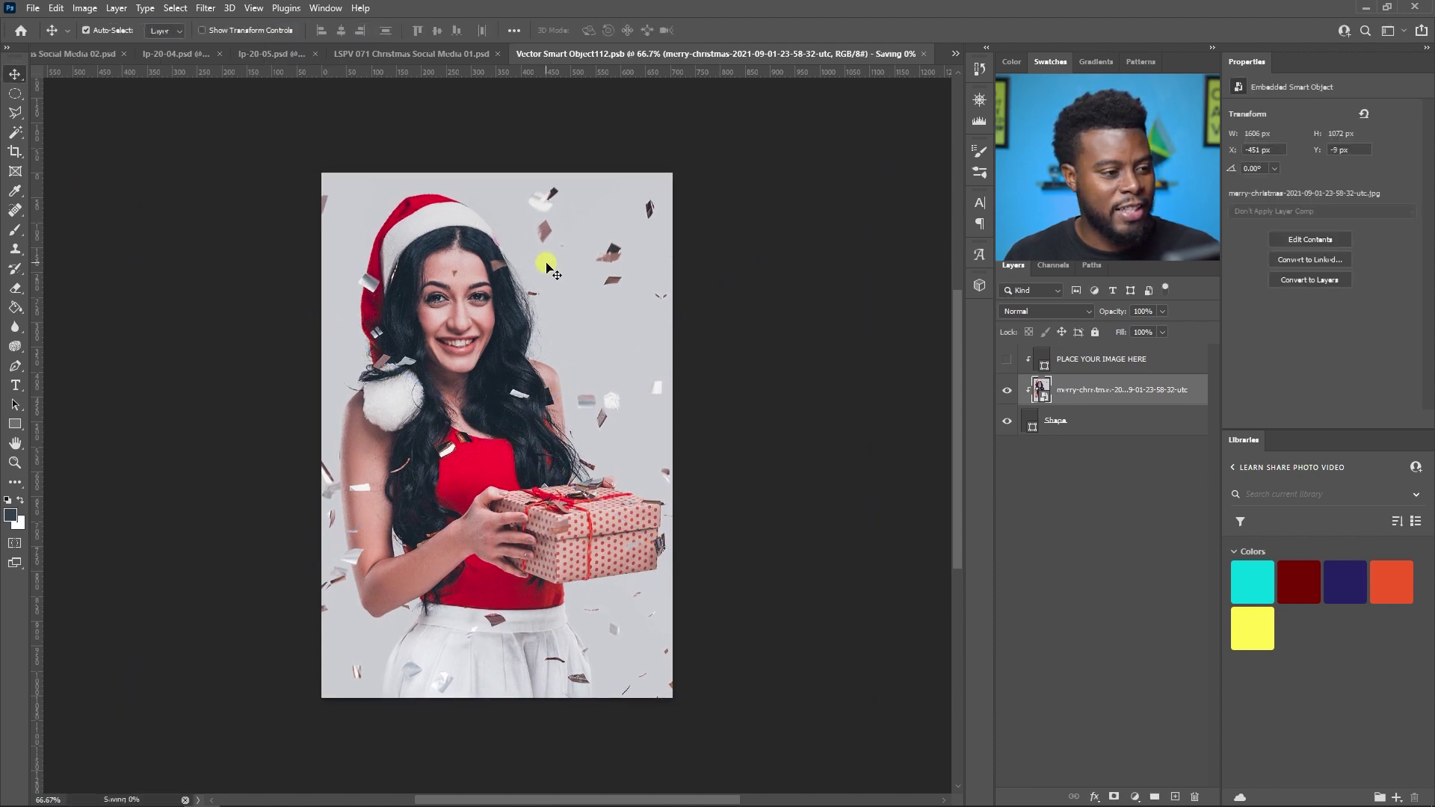
pyautogui.hotkey('ctrl', 'w')
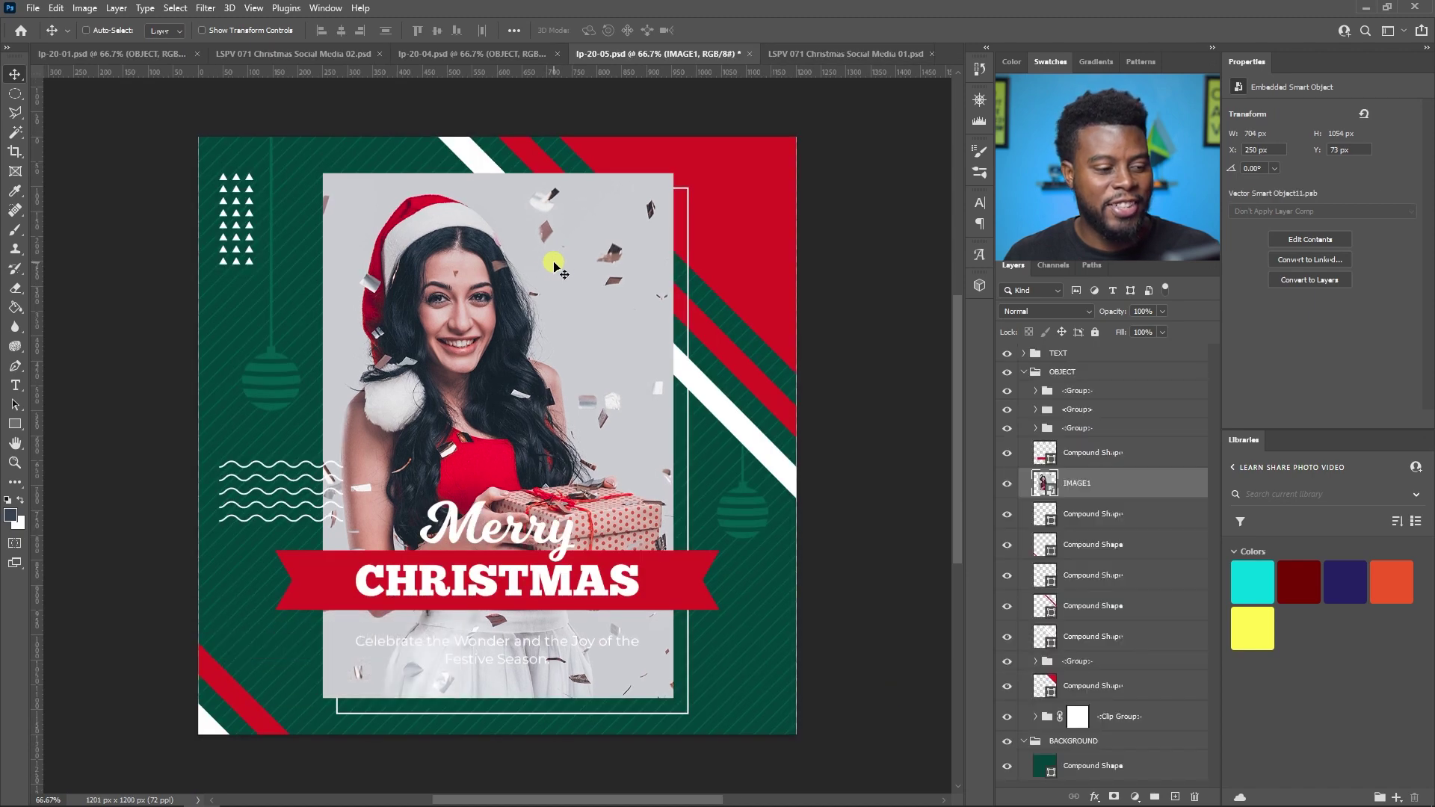
# Color the "Celebrate the Wonder and the Joy of the Festive Season." text with the ribbon's red, d91c24.
pyautogui.scroll(-1, 505, 490)
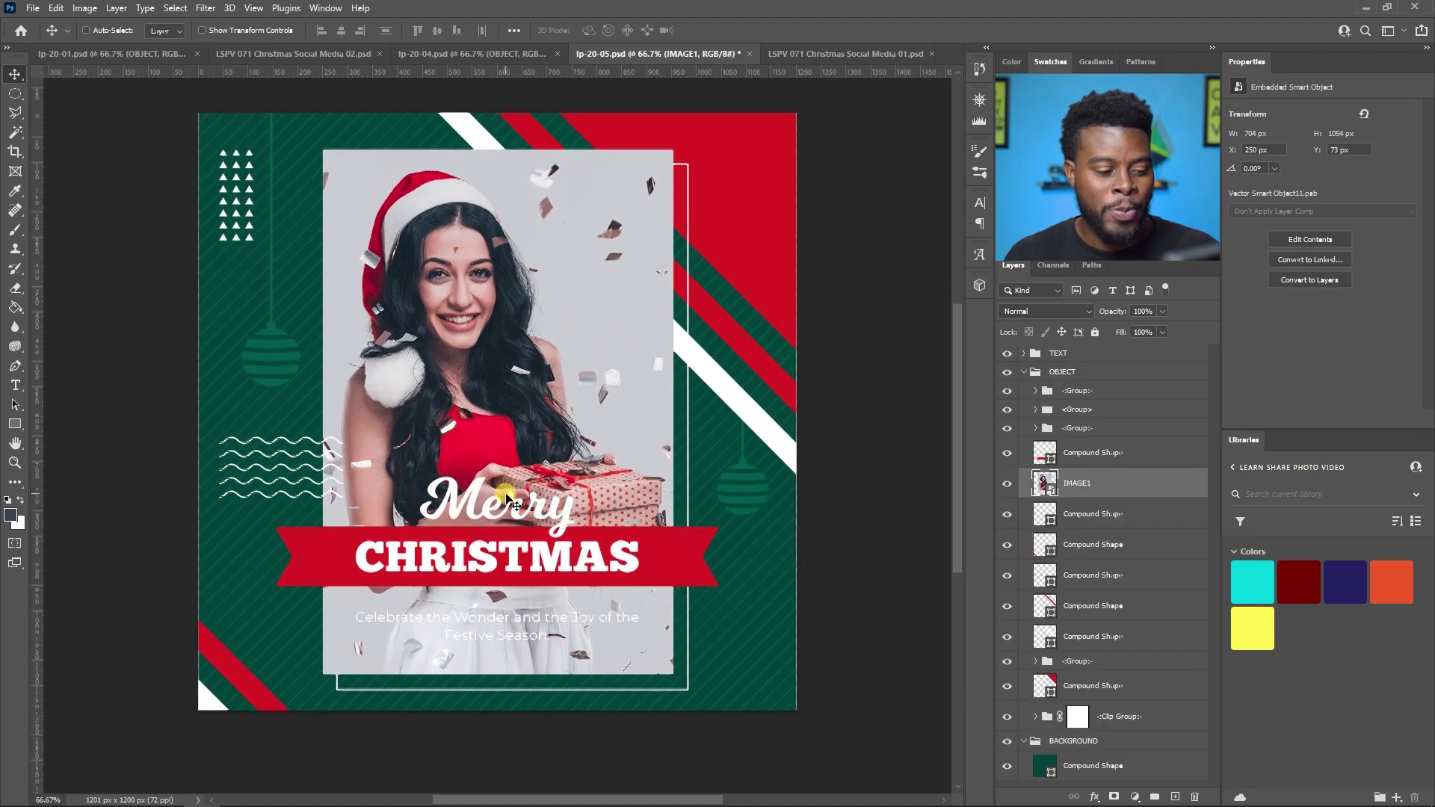
pyautogui.scroll(1, 507, 497)
pyautogui.scroll(1, 507, 497)
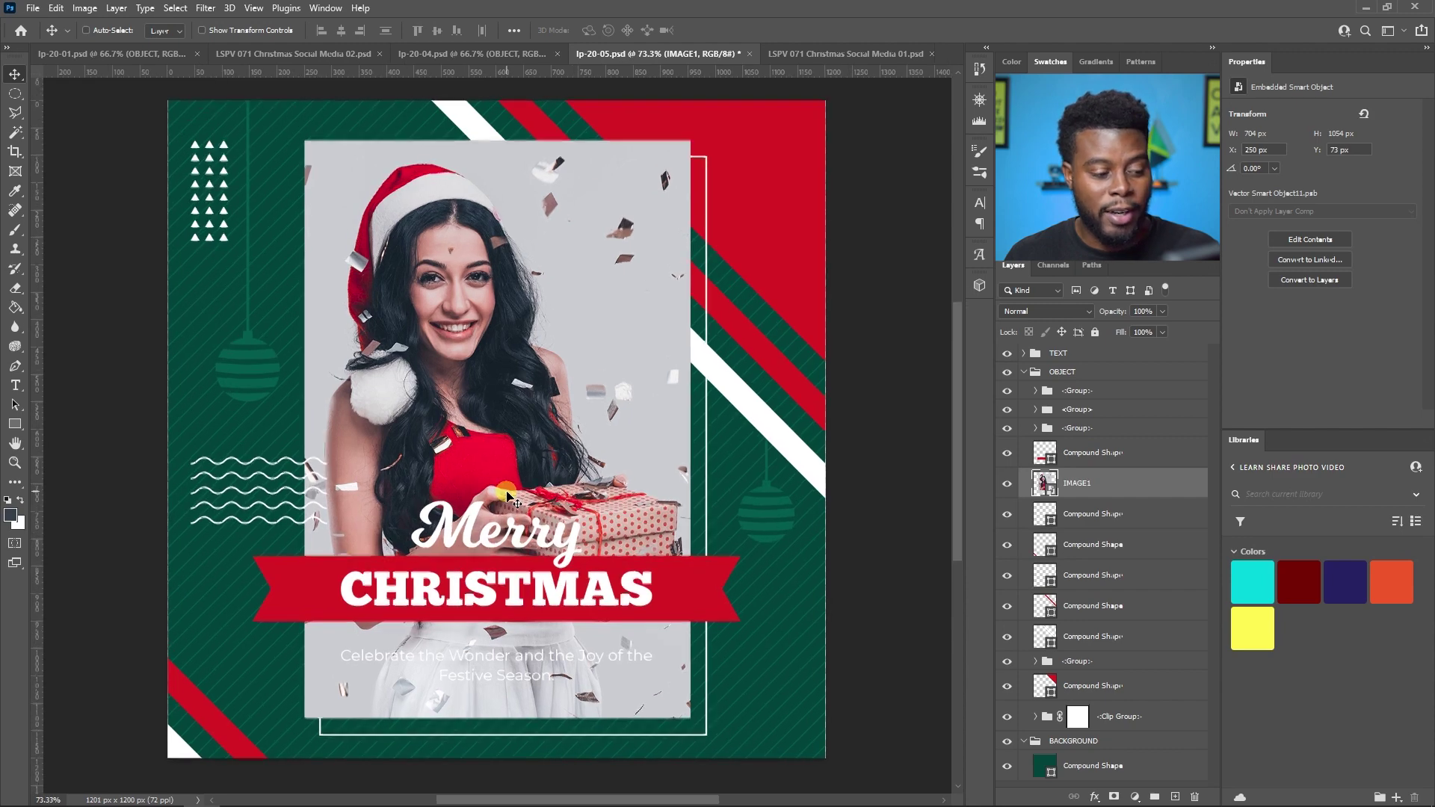
pyautogui.scroll(-1, 507, 496)
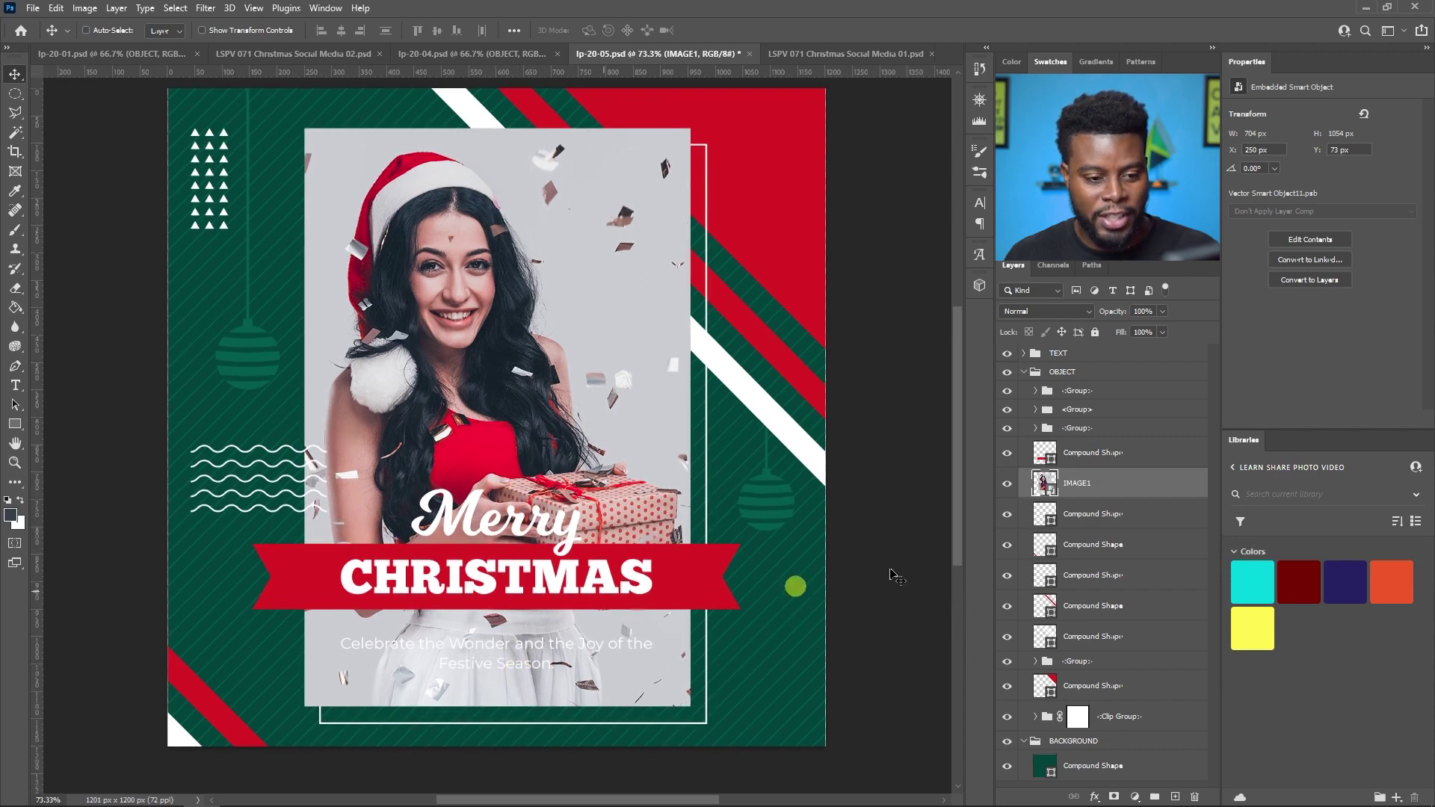
pyautogui.click(1024, 353)
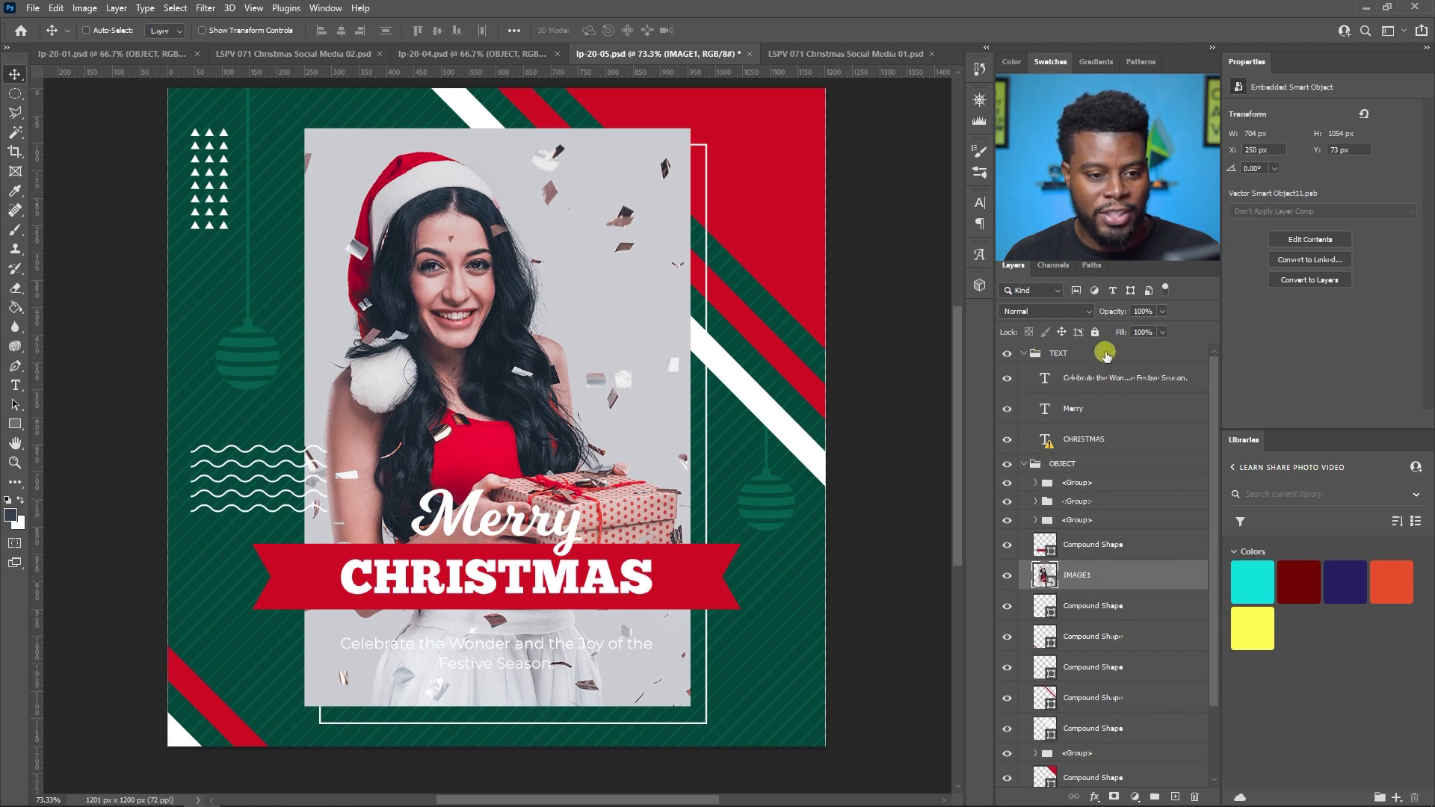
pyautogui.hotkey('alt', '.')
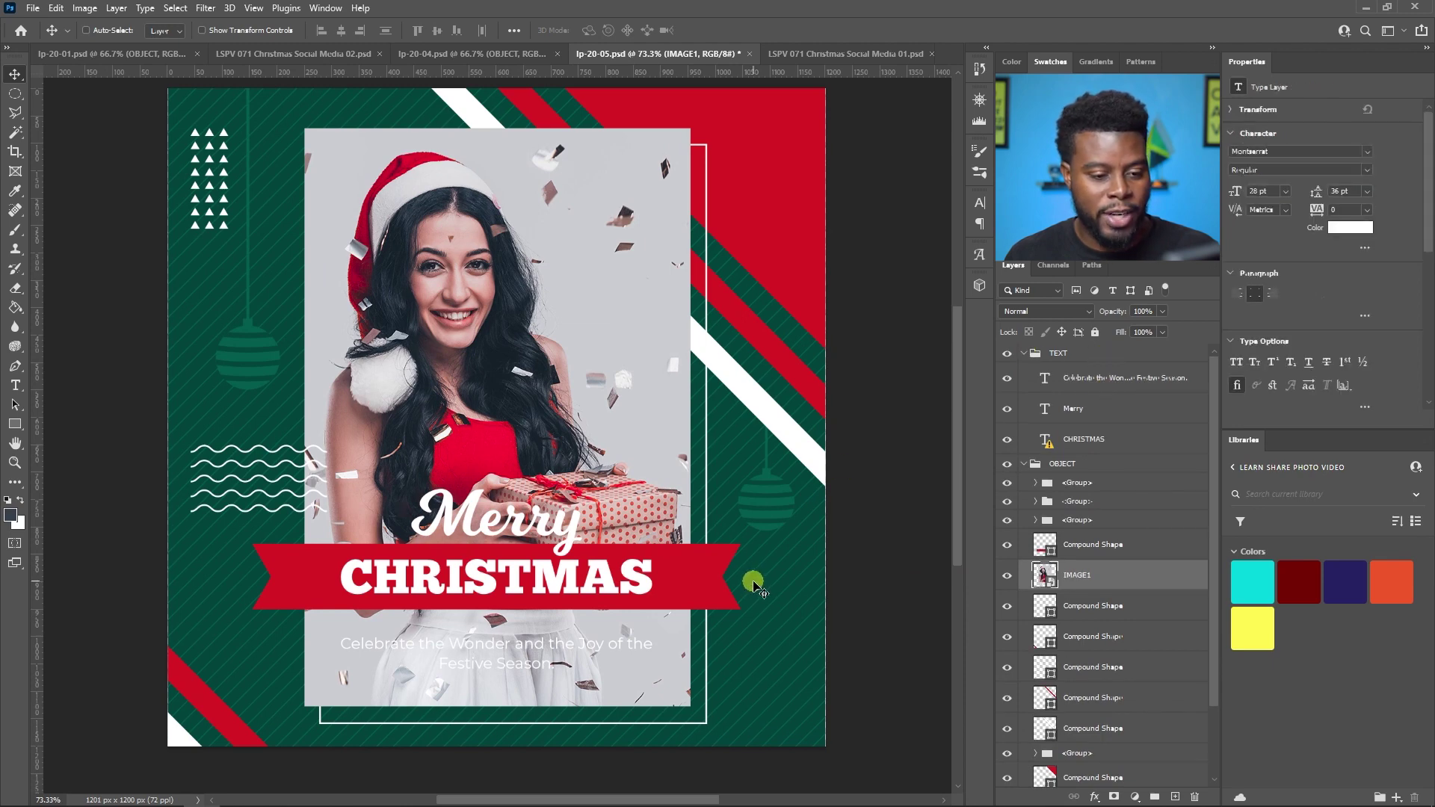
pyautogui.click(1350, 227)
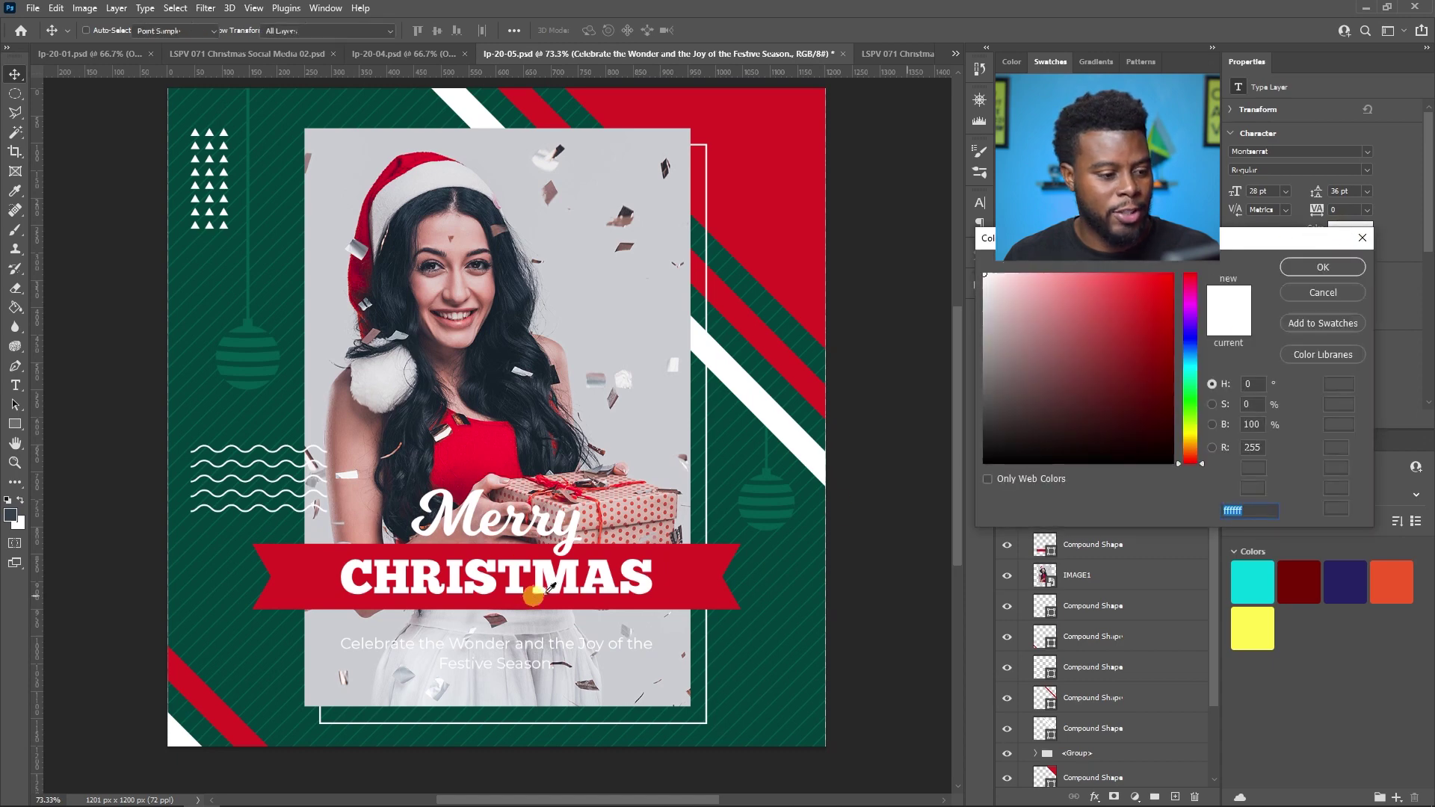
pyautogui.click(697, 584)
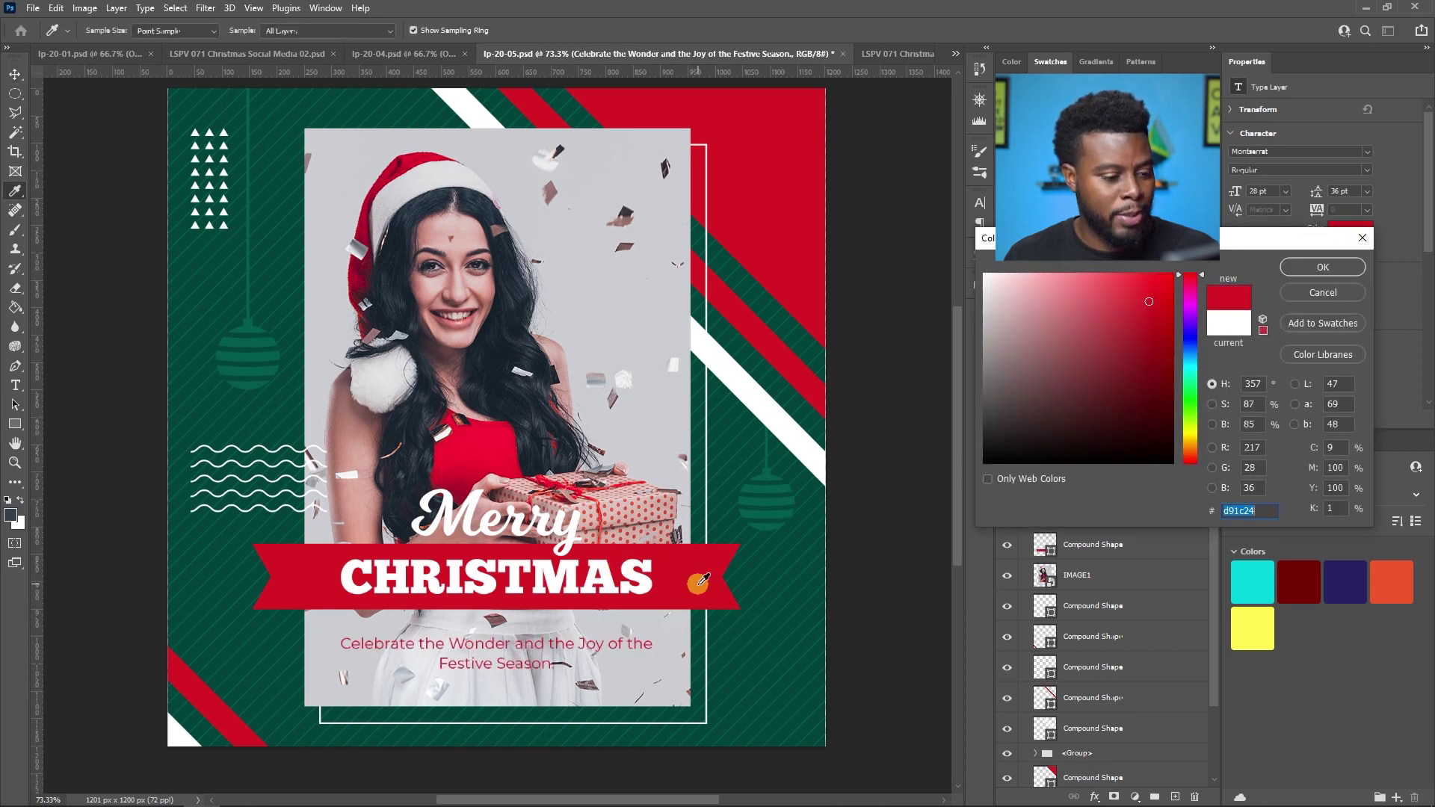
pyautogui.click(756, 610)
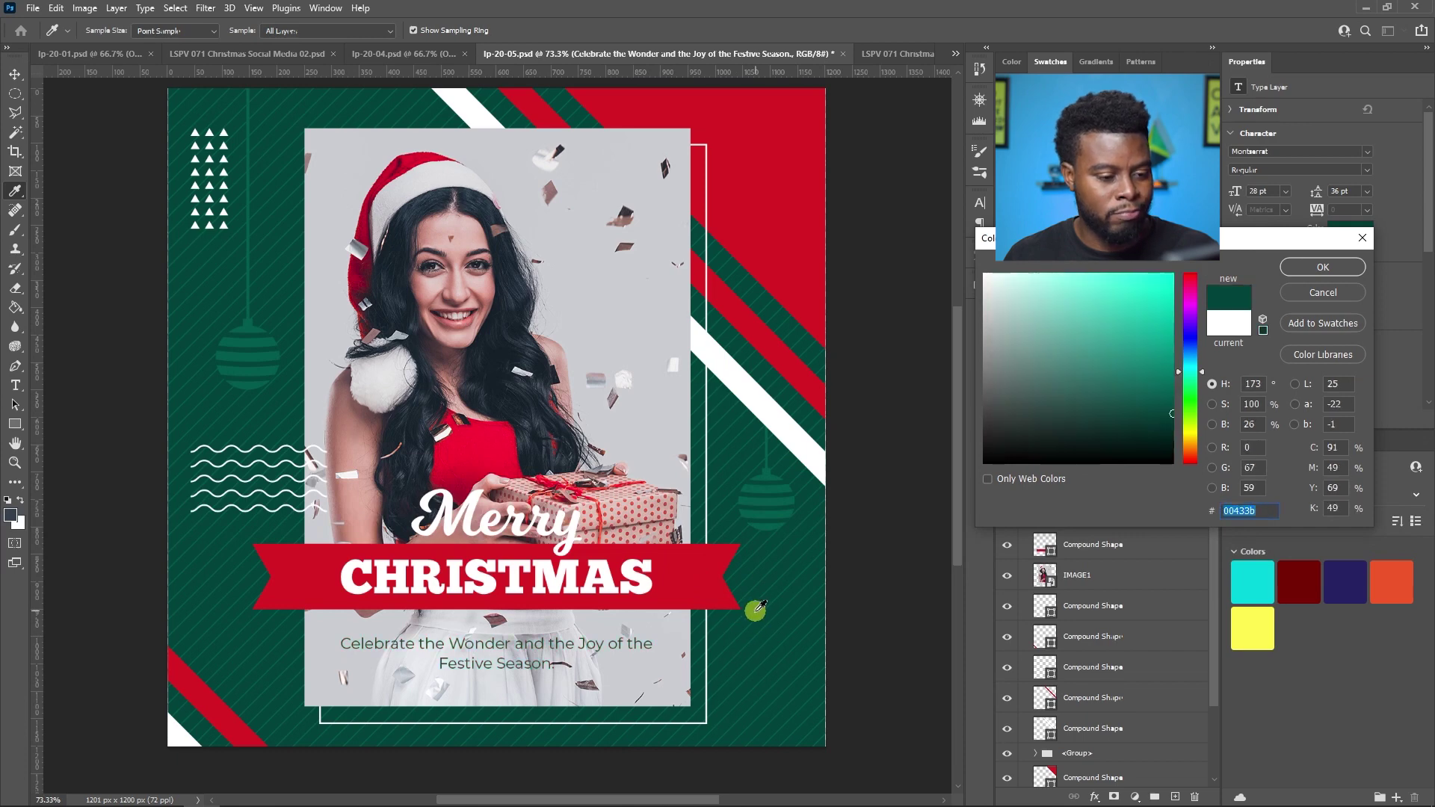
pyautogui.click(703, 587)
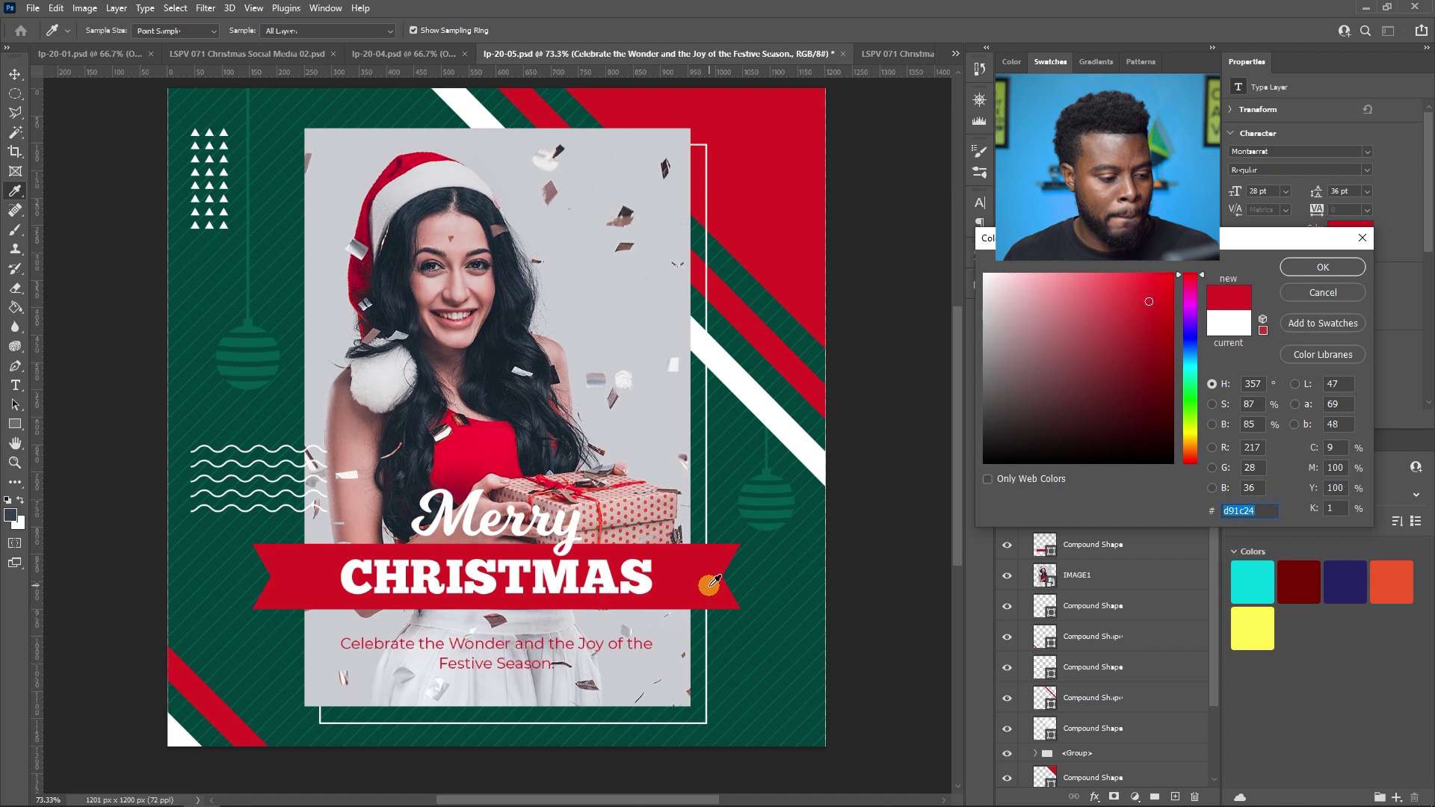
pyautogui.click(1301, 267)
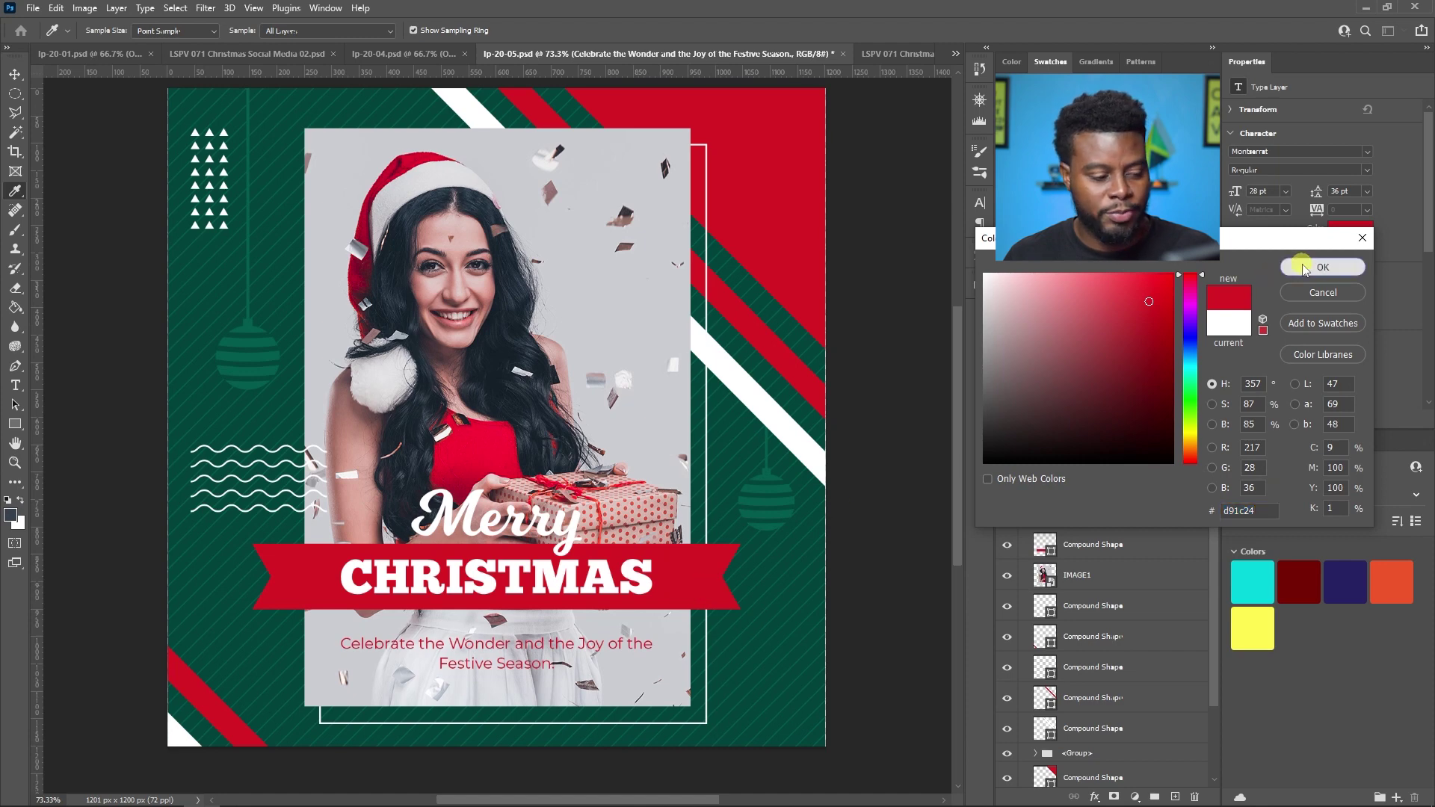
# Set the "Celebrate the Wonder" text to Bold and recolor it with the background's dark green, 00433b.
pyautogui.click(1366, 170)
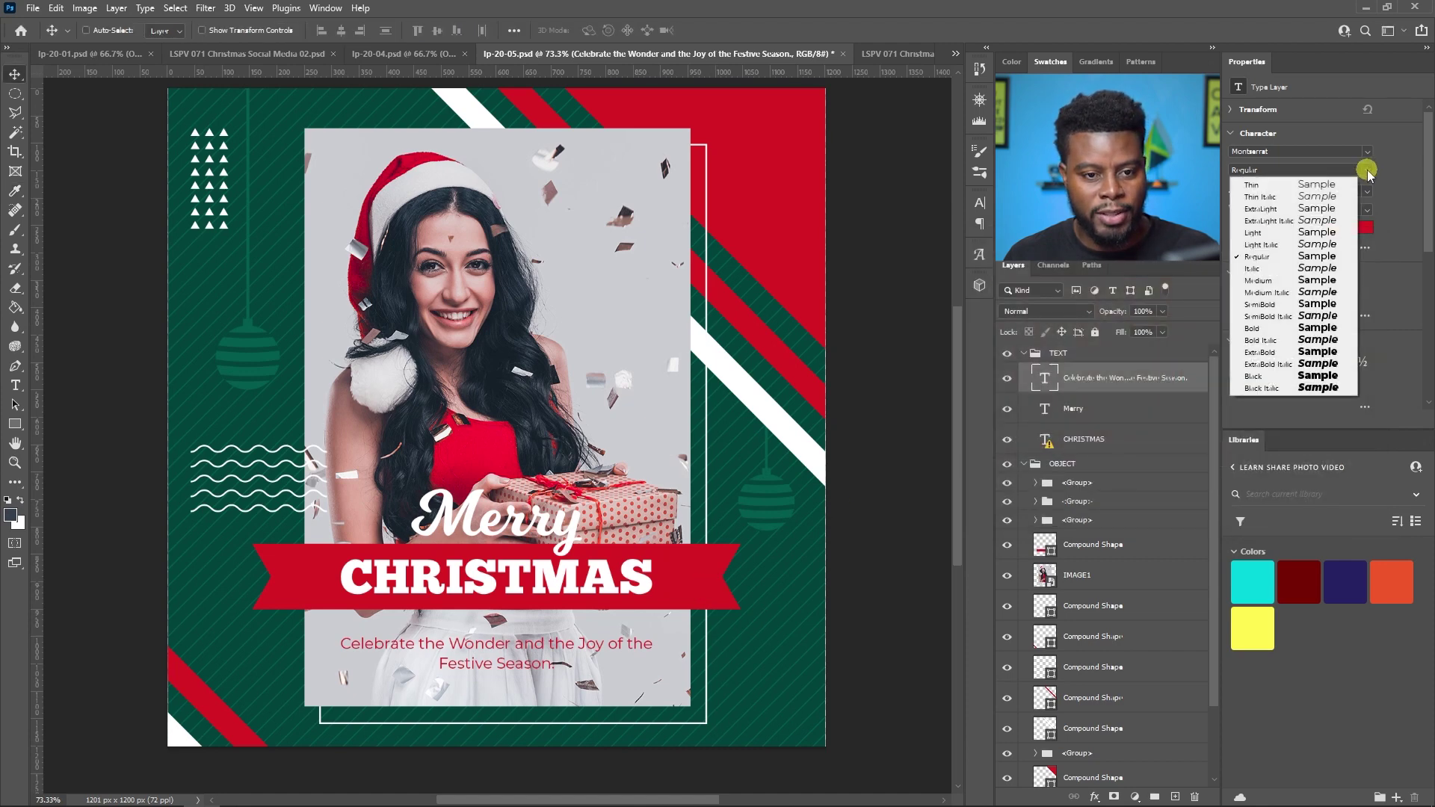
pyautogui.click(1280, 330)
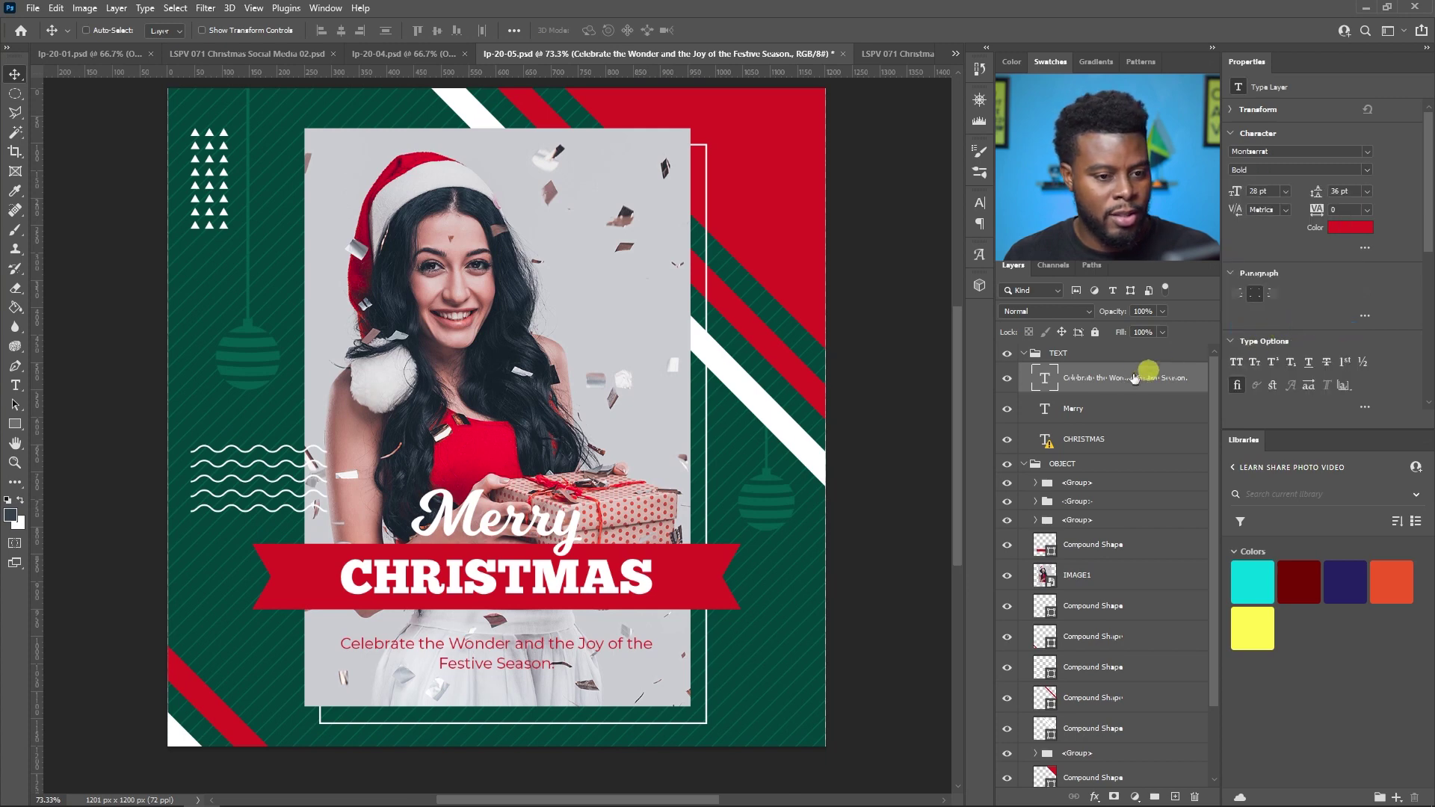
pyautogui.click(1349, 228)
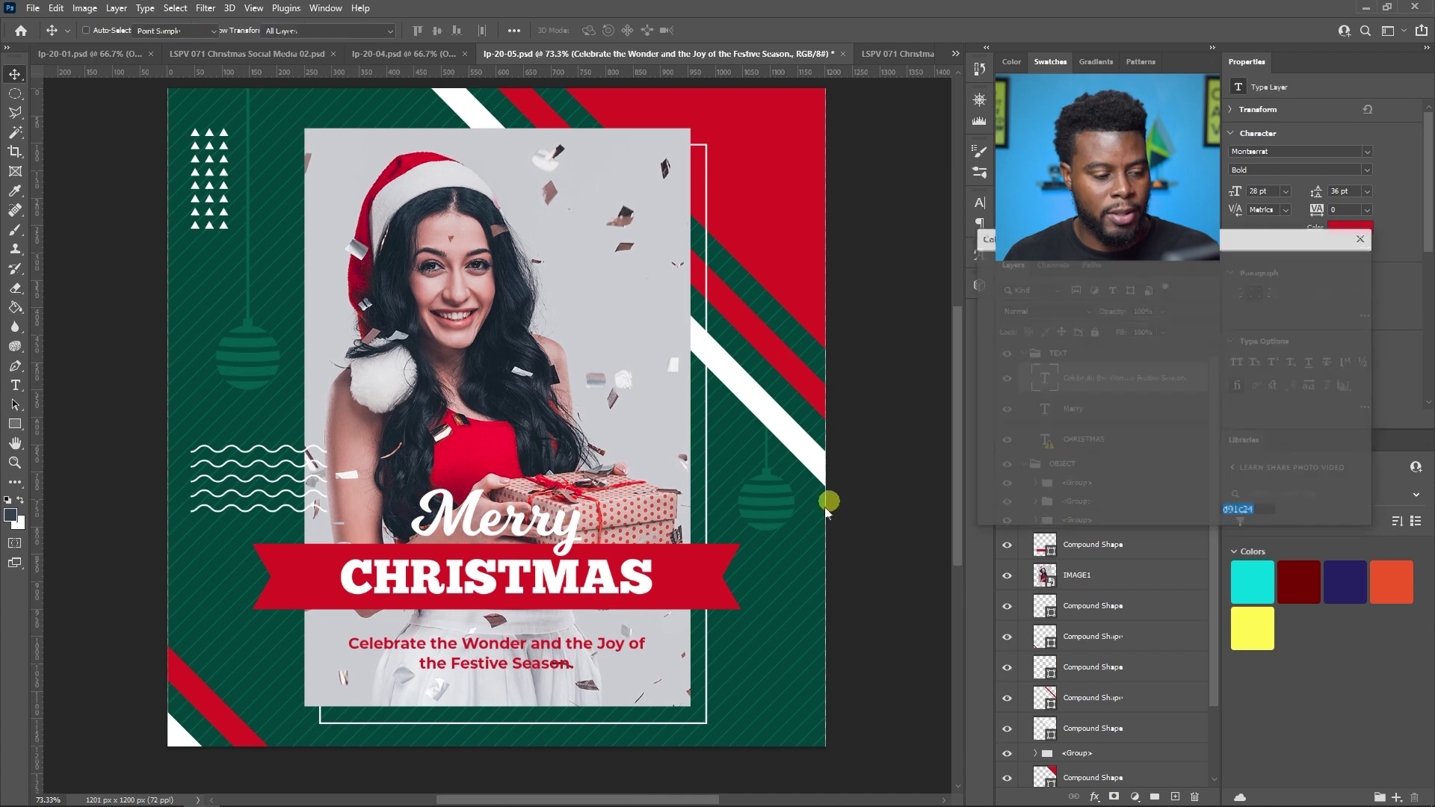
pyautogui.click(785, 561)
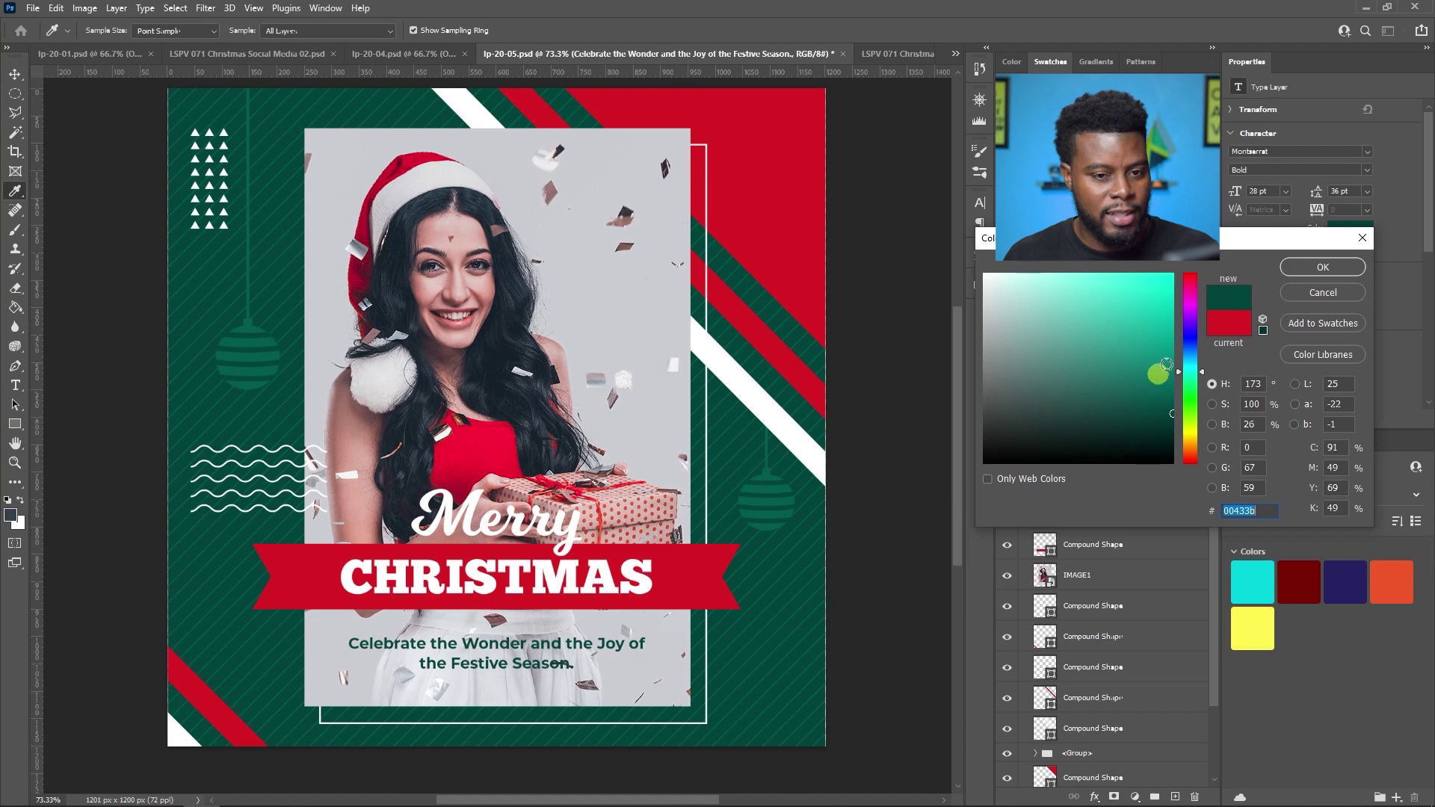
pyautogui.click(1323, 267)
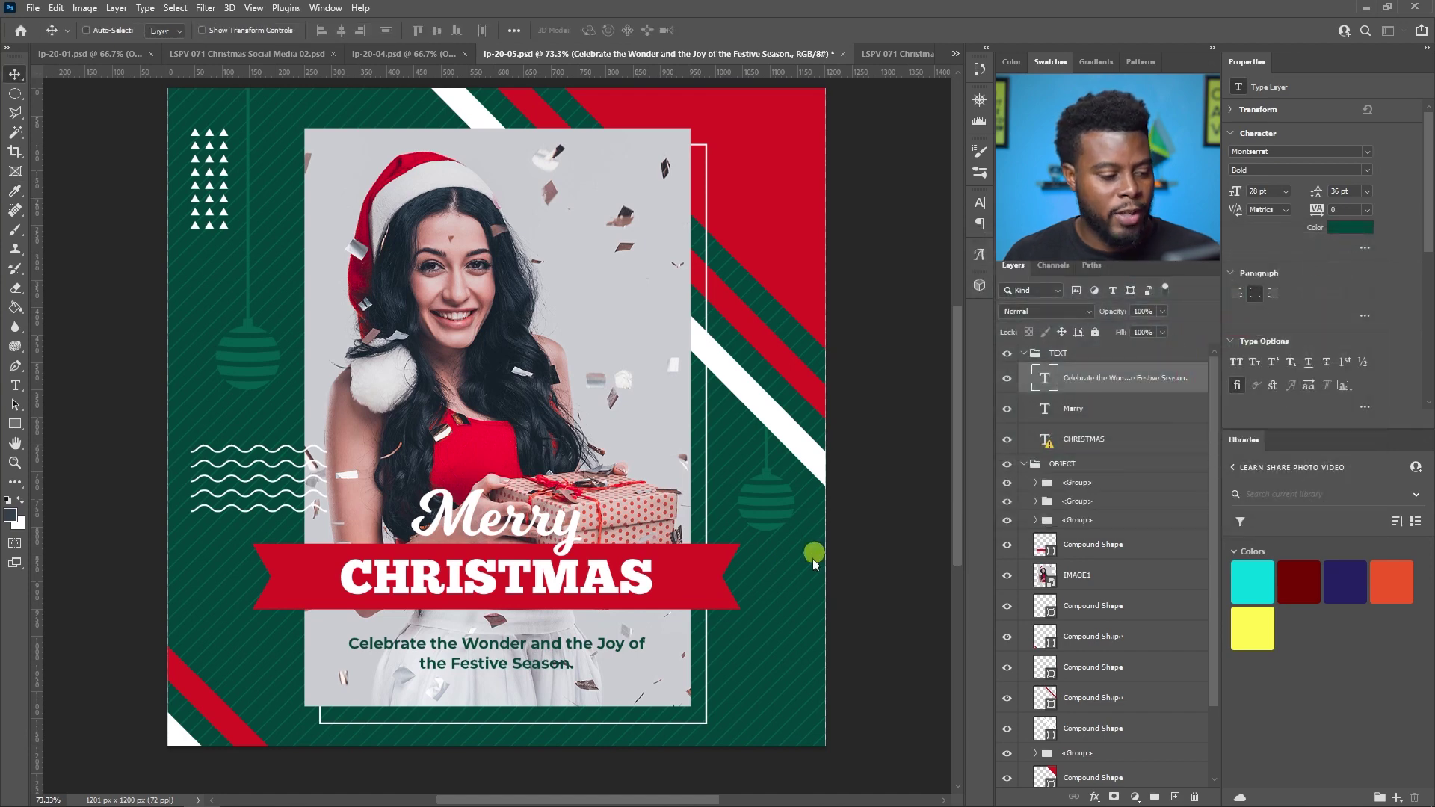